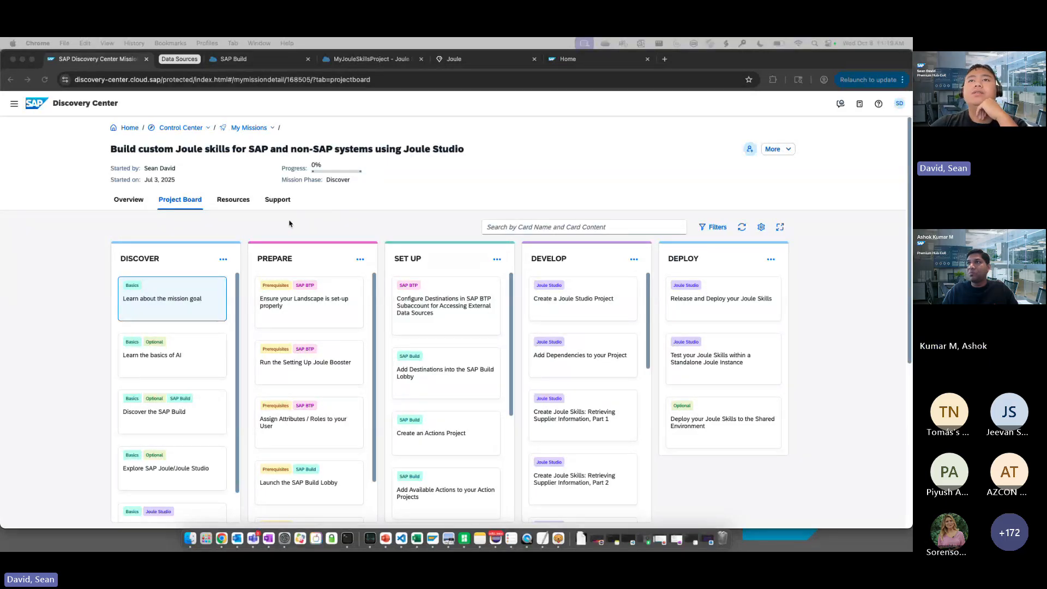
# Look over the phases and cards on the project board of the custom Joule skills mission
pyautogui.scroll(-1, 191, 235)
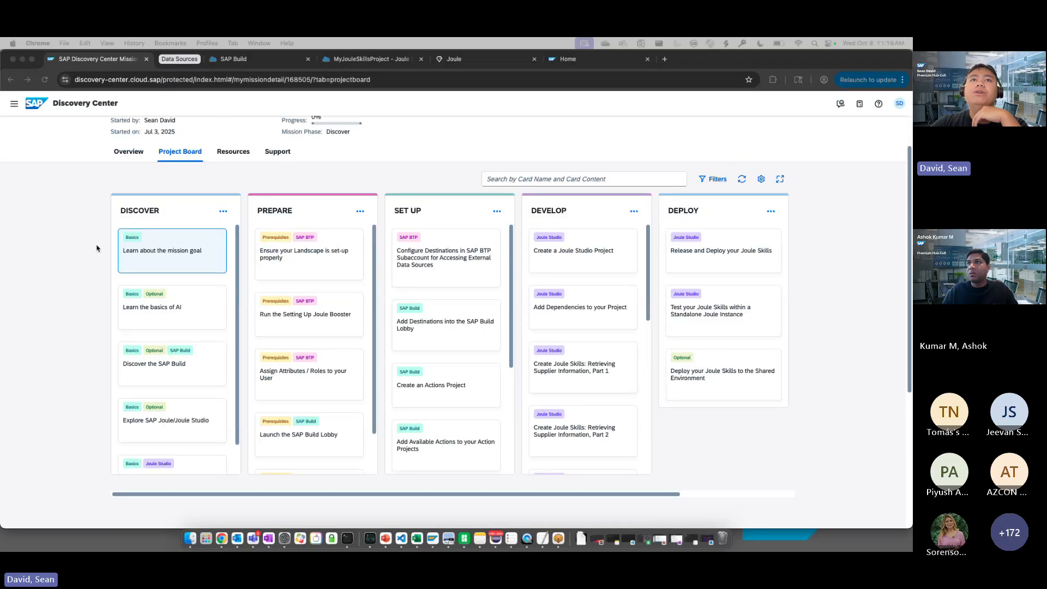
pyautogui.scroll(1, 97, 248)
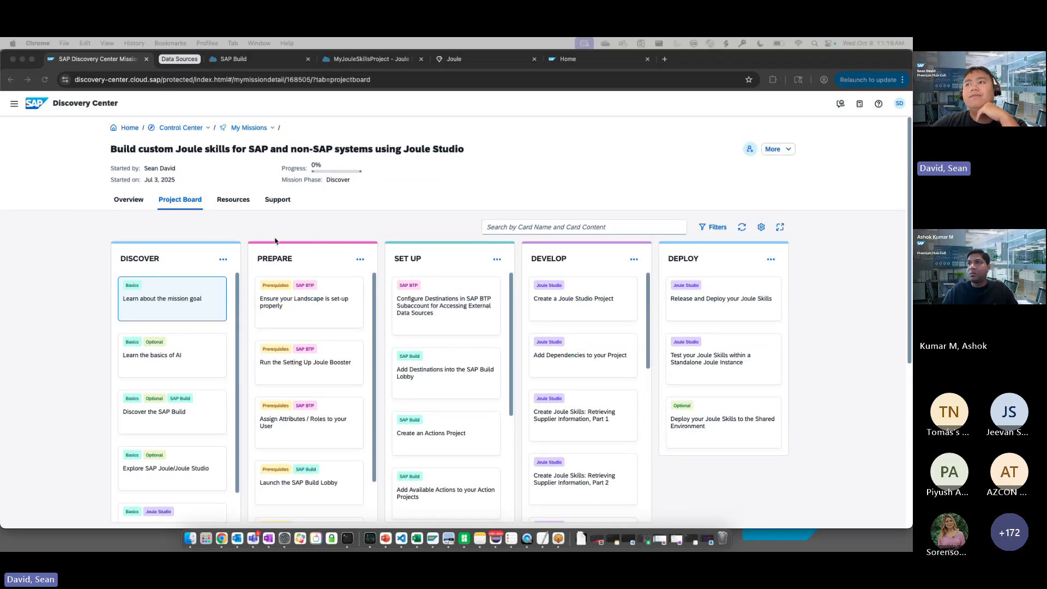
pyautogui.scroll(-2, 586, 322)
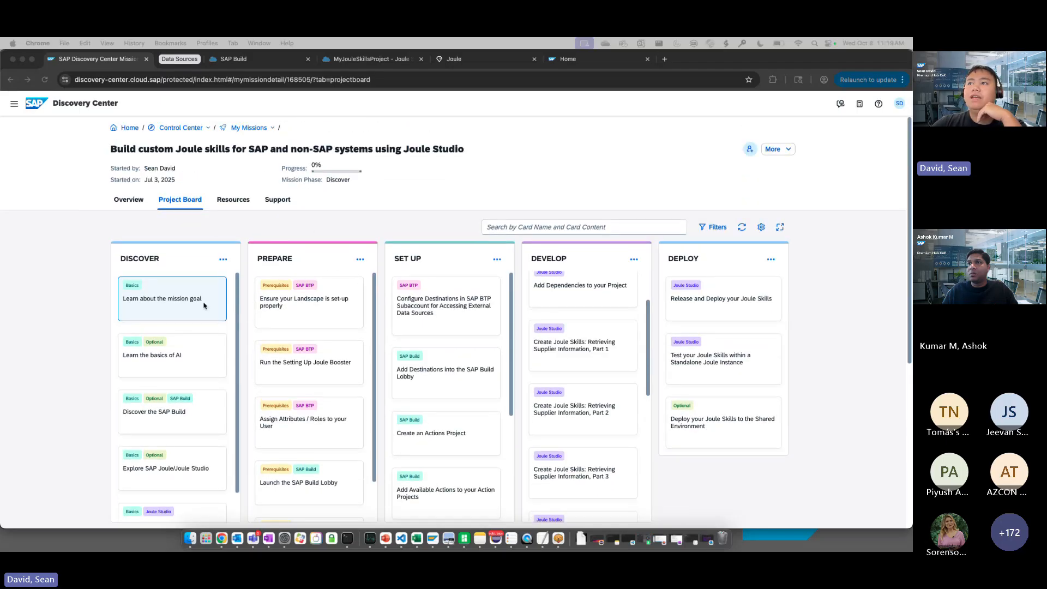
pyautogui.scroll(2, 586, 322)
pyautogui.scroll(-1, 321, 201)
pyautogui.scroll(-1, 322, 201)
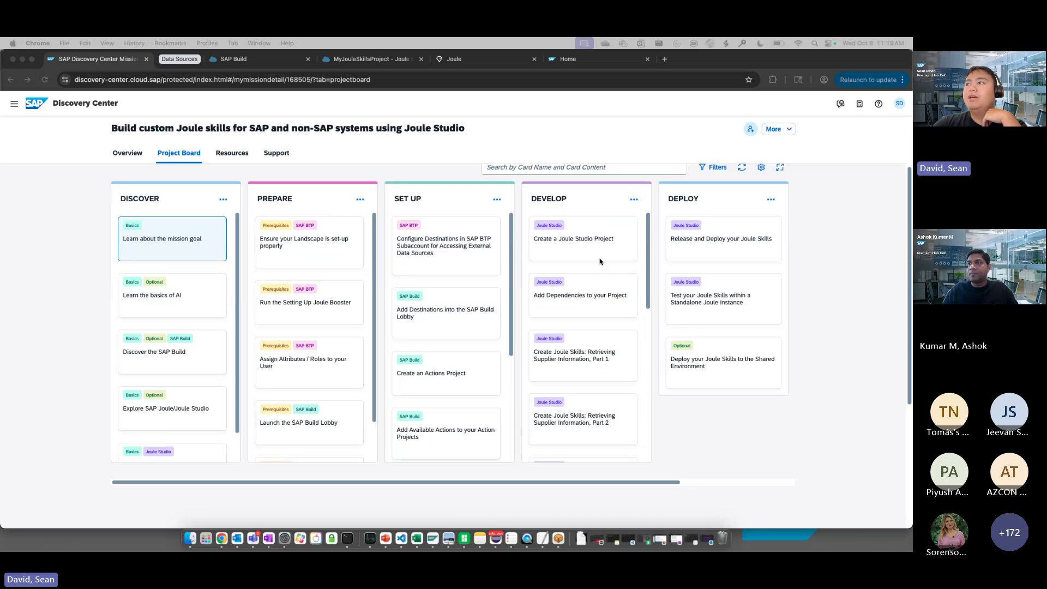
pyautogui.scroll(2, 785, 438)
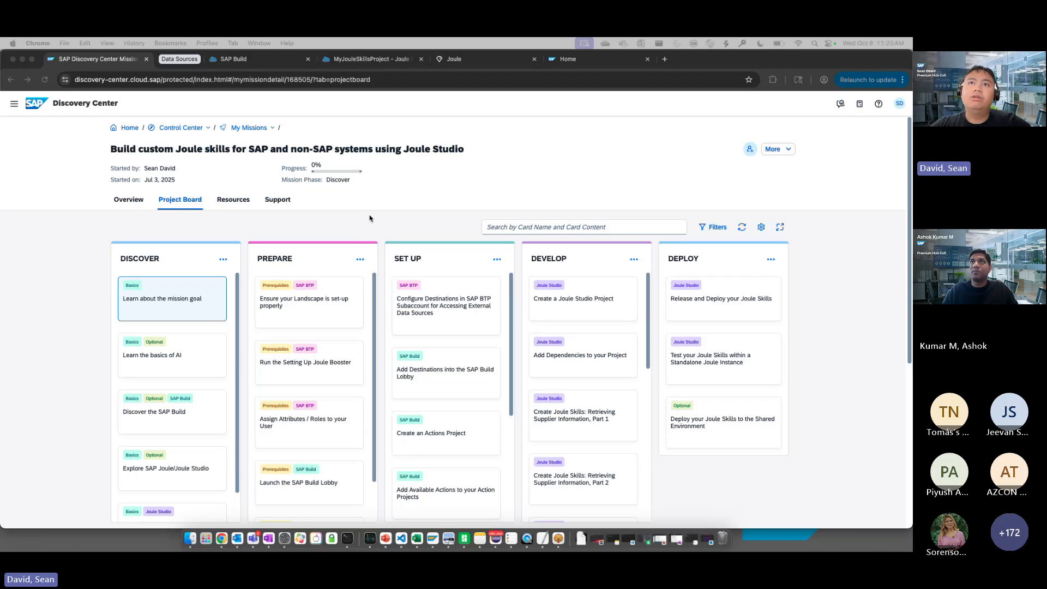
pyautogui.scroll(-1, 327, 227)
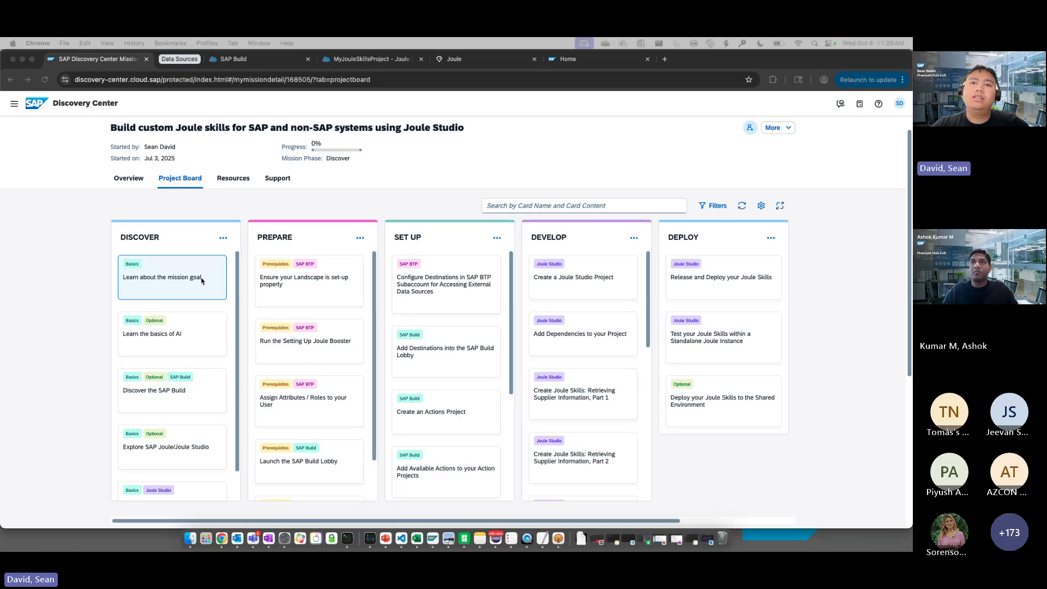
pyautogui.scroll(-2, 198, 289)
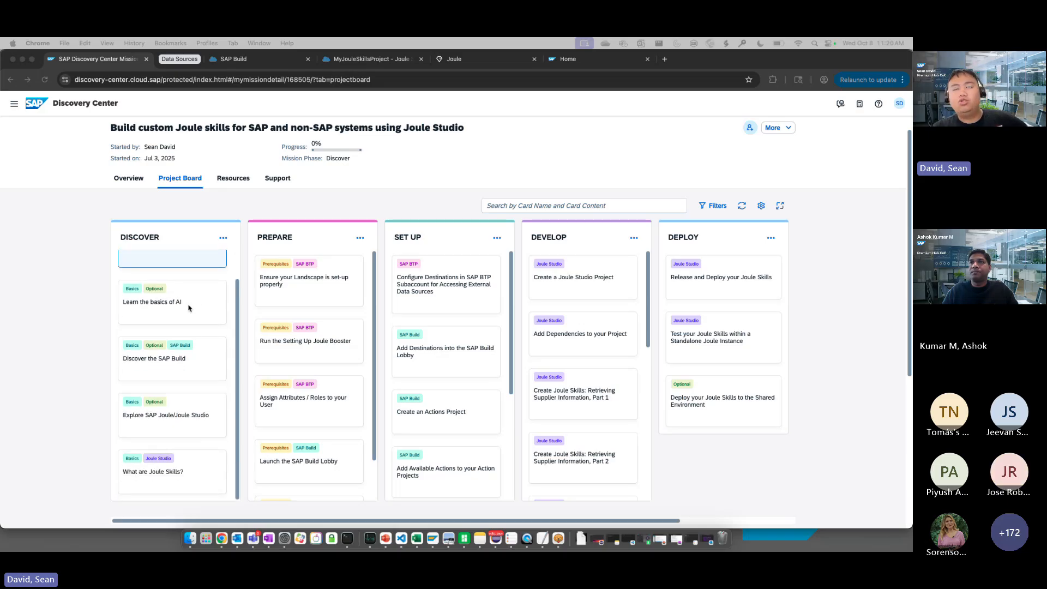
pyautogui.scroll(2, 180, 302)
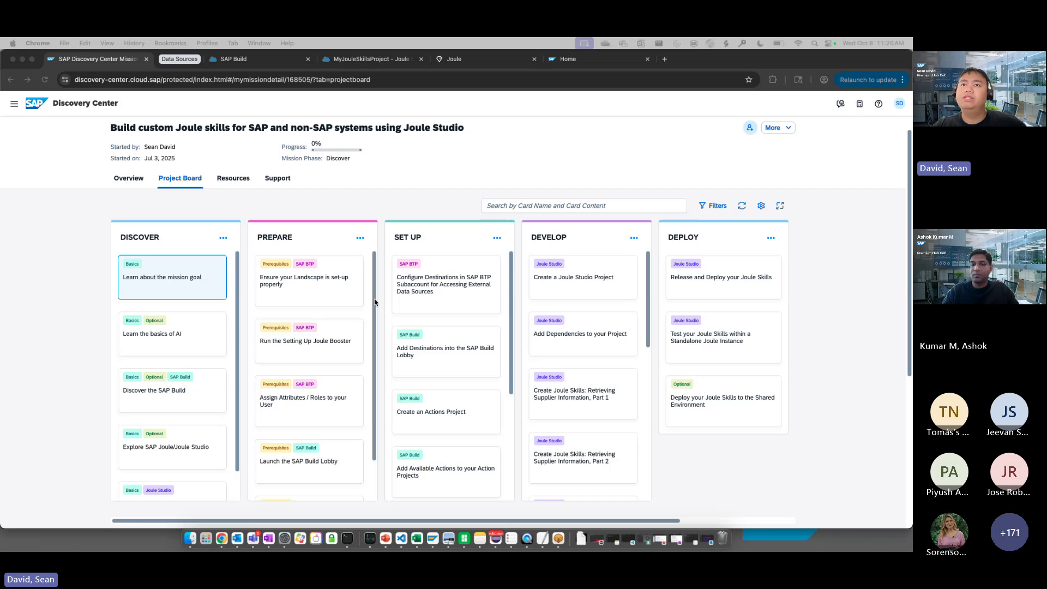
# Read the "Ensure your Landscape is set-up properly" card, close it, and look through the other Prepare cards
pyautogui.click(337, 294)
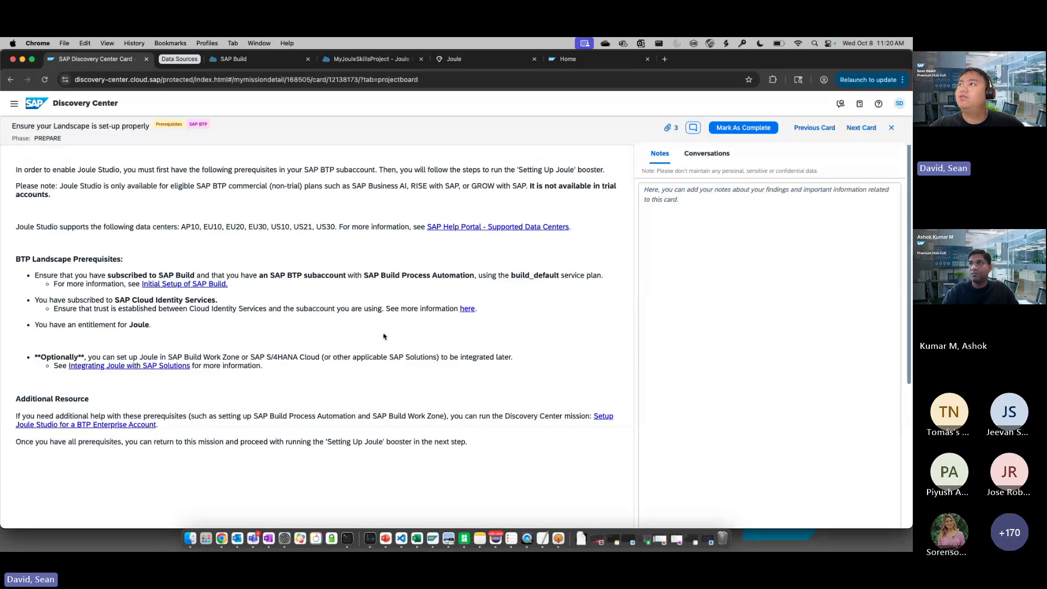
pyautogui.click(889, 128)
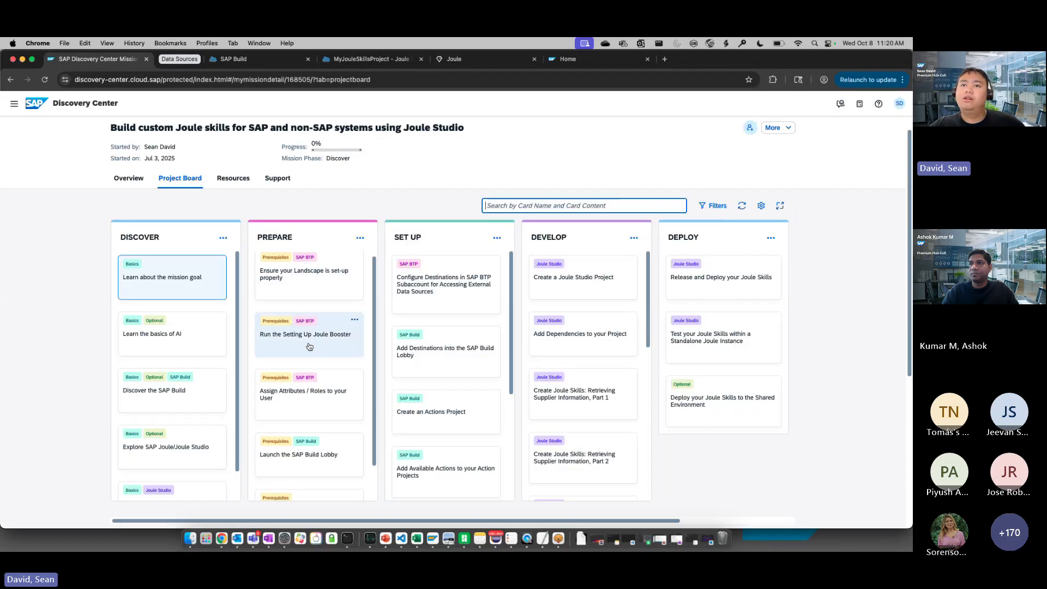
pyautogui.scroll(-2, 309, 347)
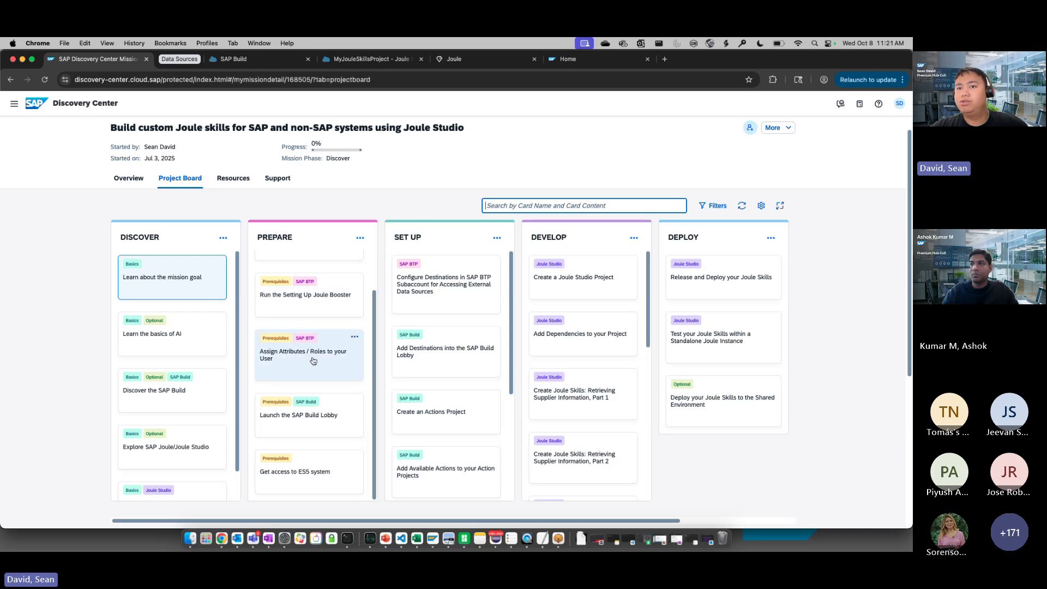
pyautogui.scroll(-2, 314, 360)
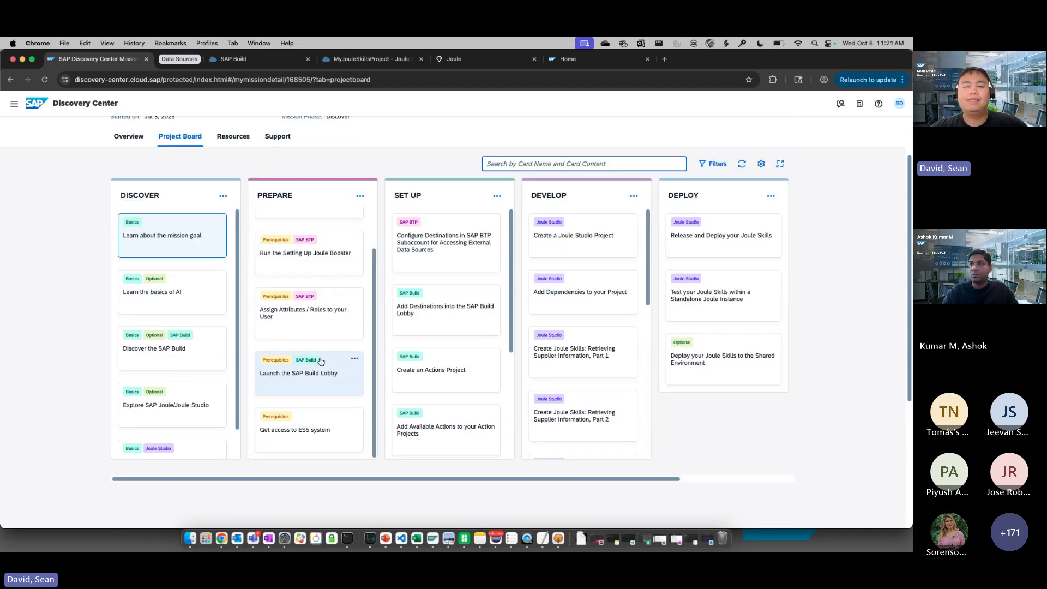
pyautogui.scroll(2, 321, 361)
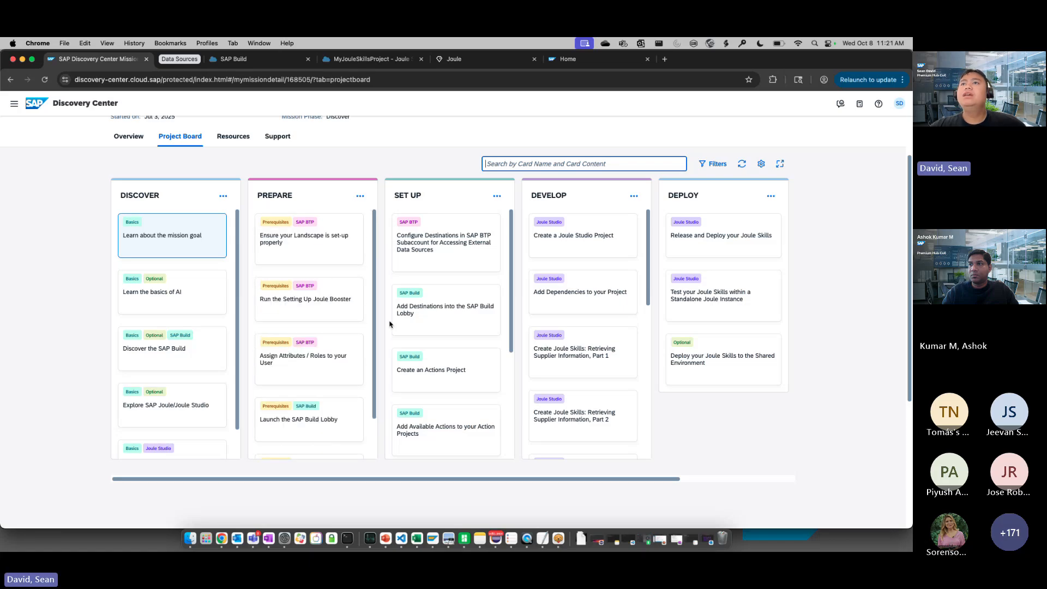
pyautogui.scroll(2, 380, 268)
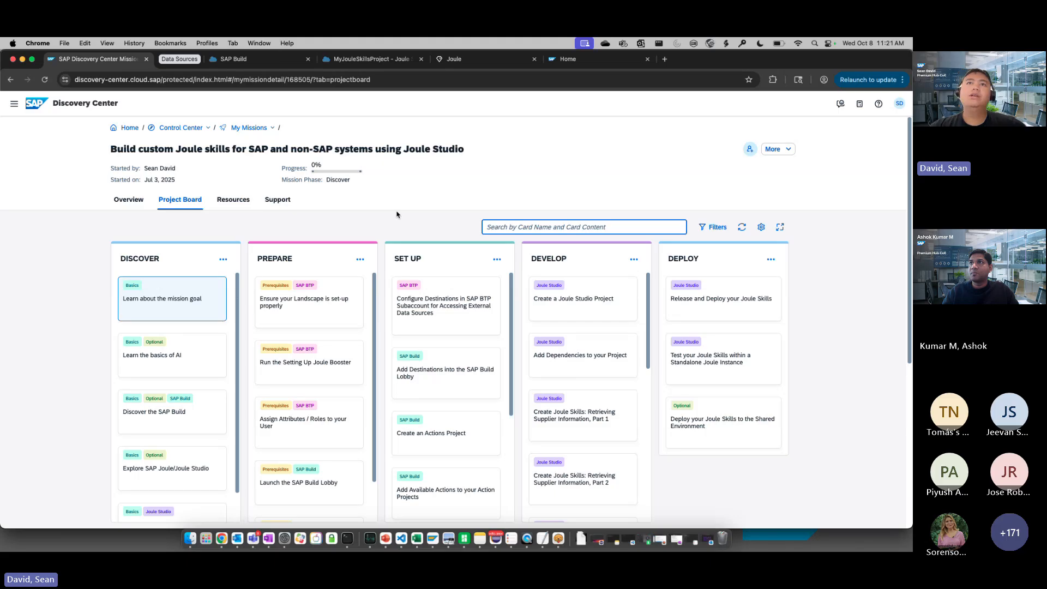
pyautogui.scroll(-2, 338, 348)
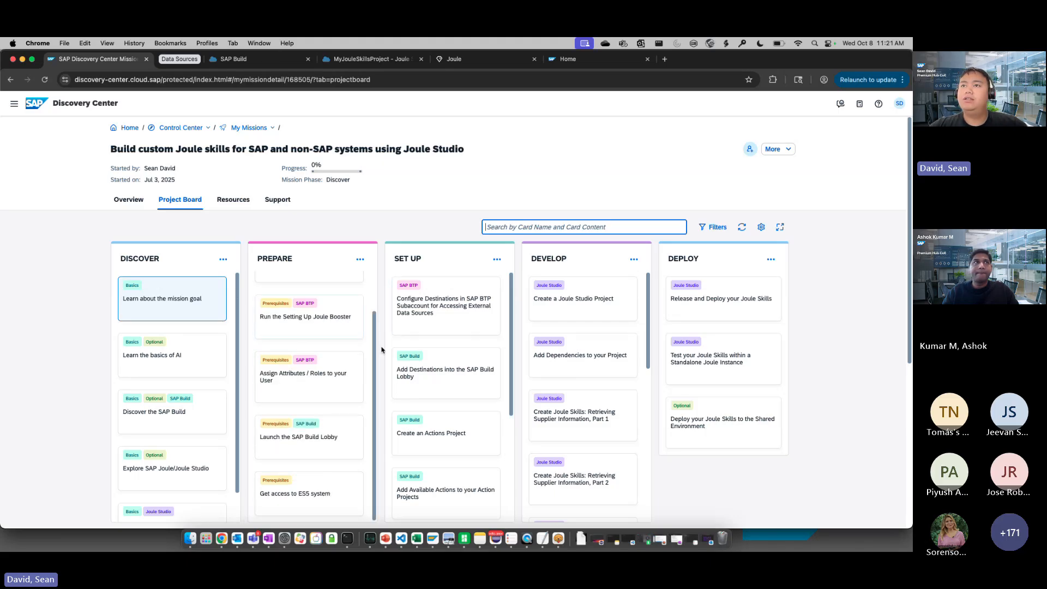
# Open the Set Up card on configuring destinations in the SAP BTP subaccount and read its Northwind destination instructions
pyautogui.click(458, 322)
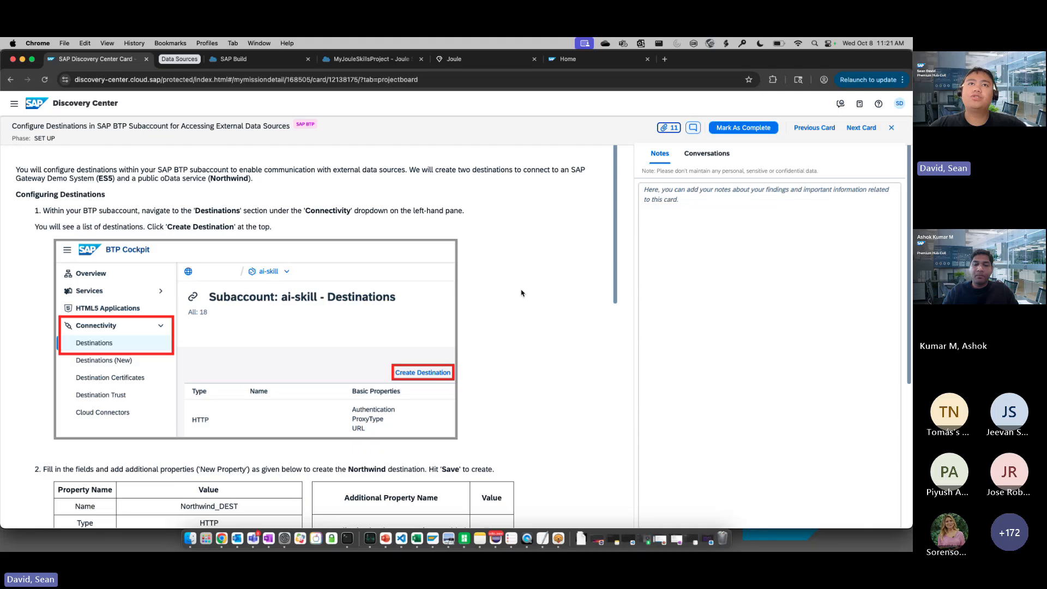
pyautogui.scroll(-5, 523, 292)
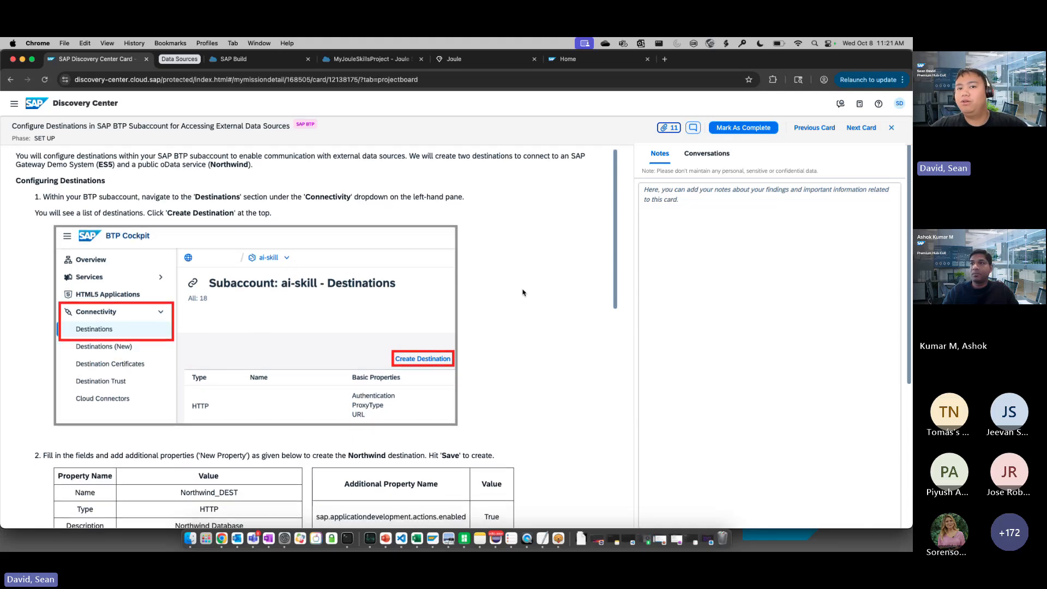
pyautogui.scroll(1, 523, 293)
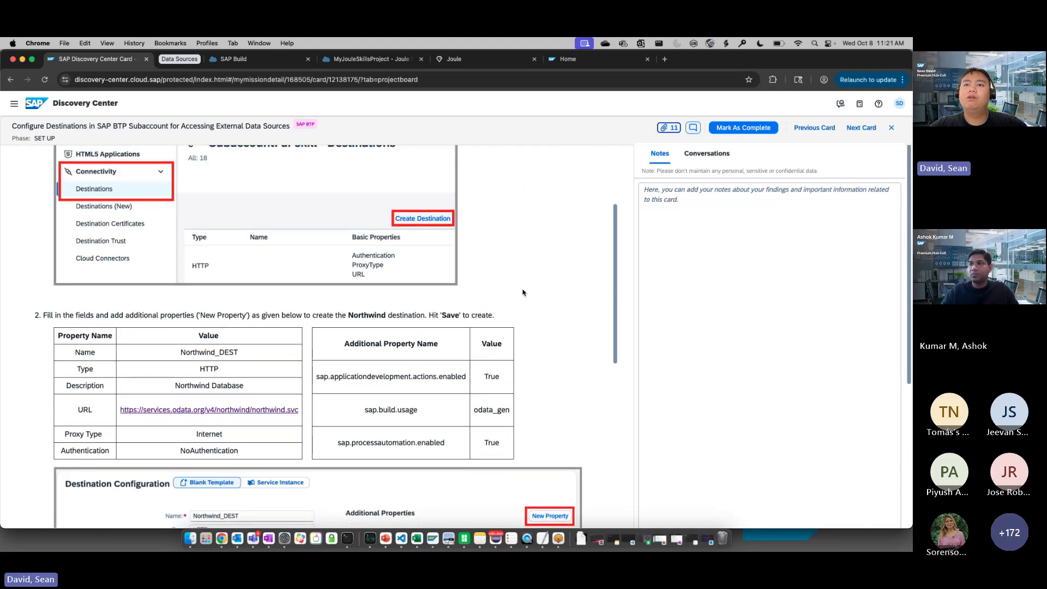
pyautogui.scroll(-4, 523, 293)
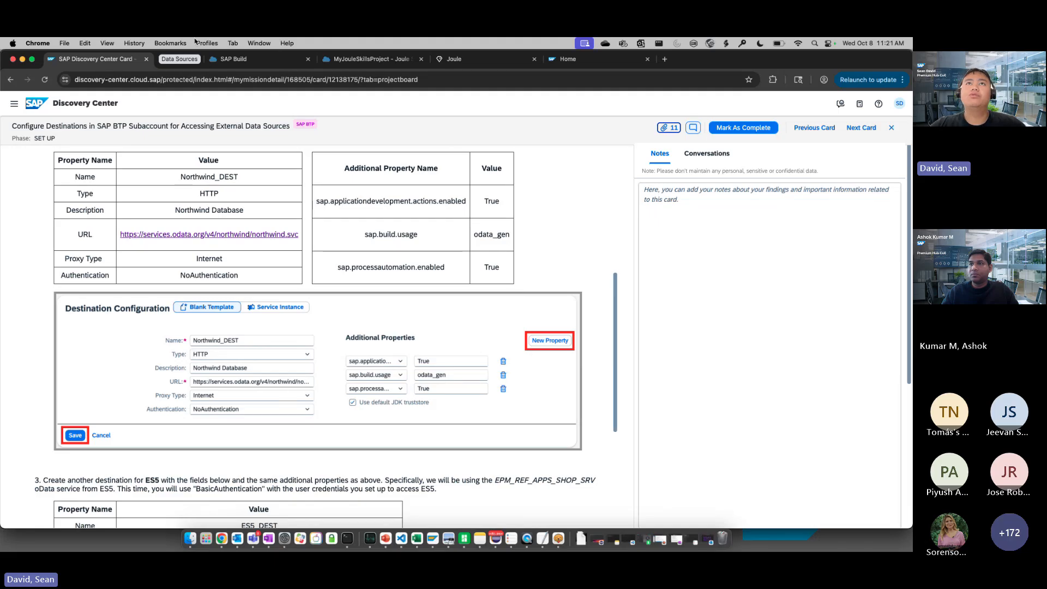
# Expand the Data Sources tab group and examine the collections offered by the Northwind OData service
pyautogui.click(192, 61)
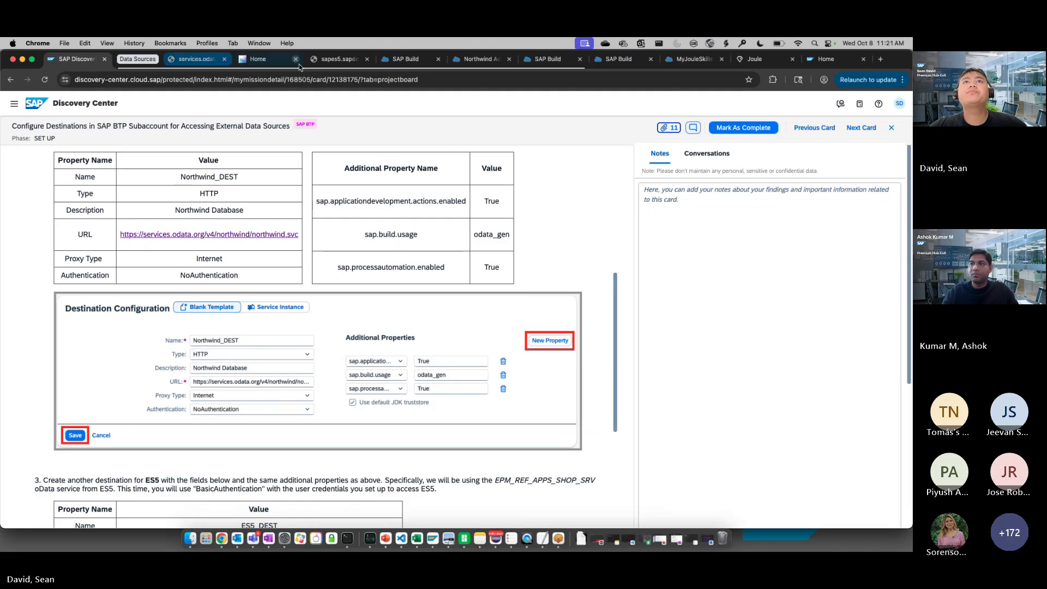
pyautogui.click(195, 60)
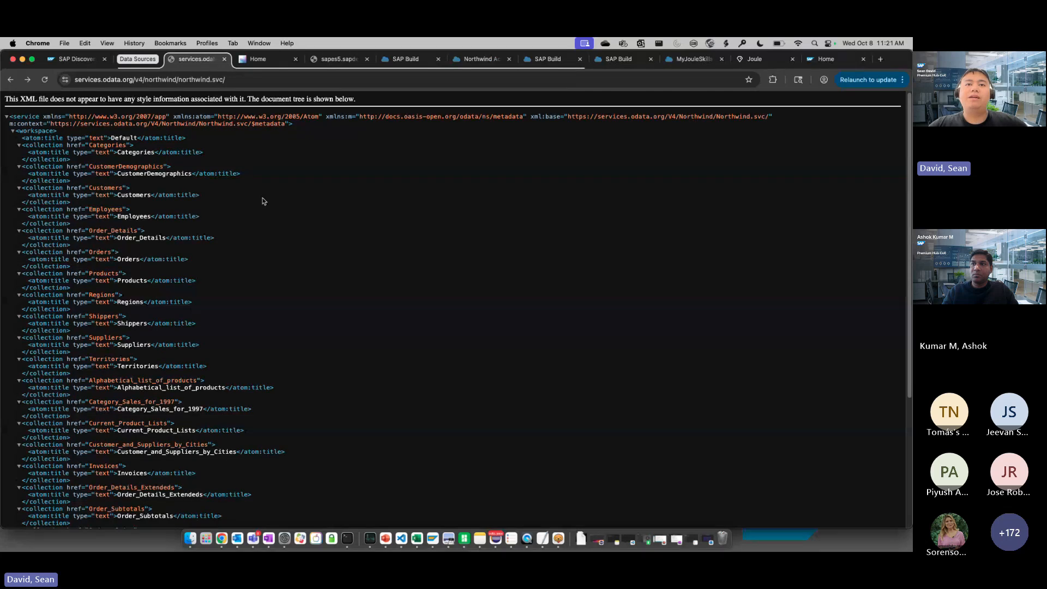
pyautogui.scroll(-5, 276, 264)
pyautogui.scroll(5, 273, 265)
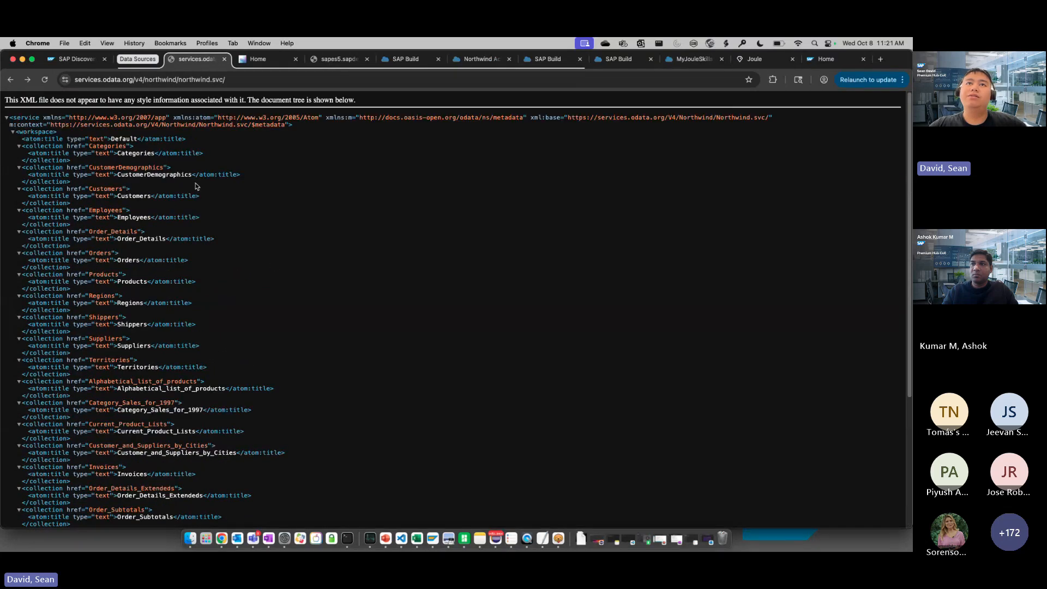
# Load the Orders collection of the Northwind service and examine its records in pretty-printed form
pyautogui.click(268, 79)
pyautogui.write('Orders')
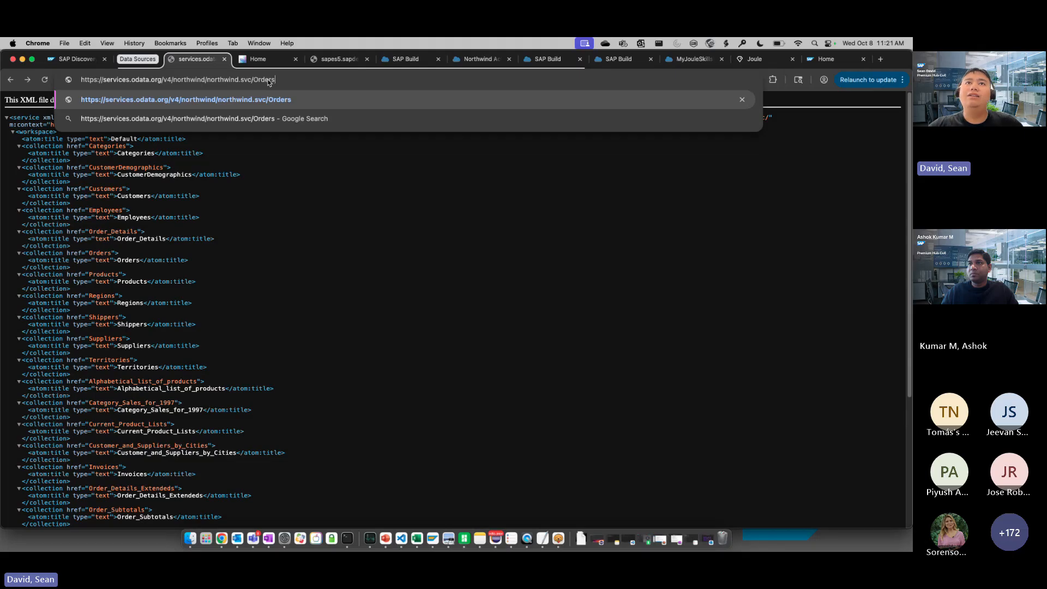
pyautogui.press('Return')
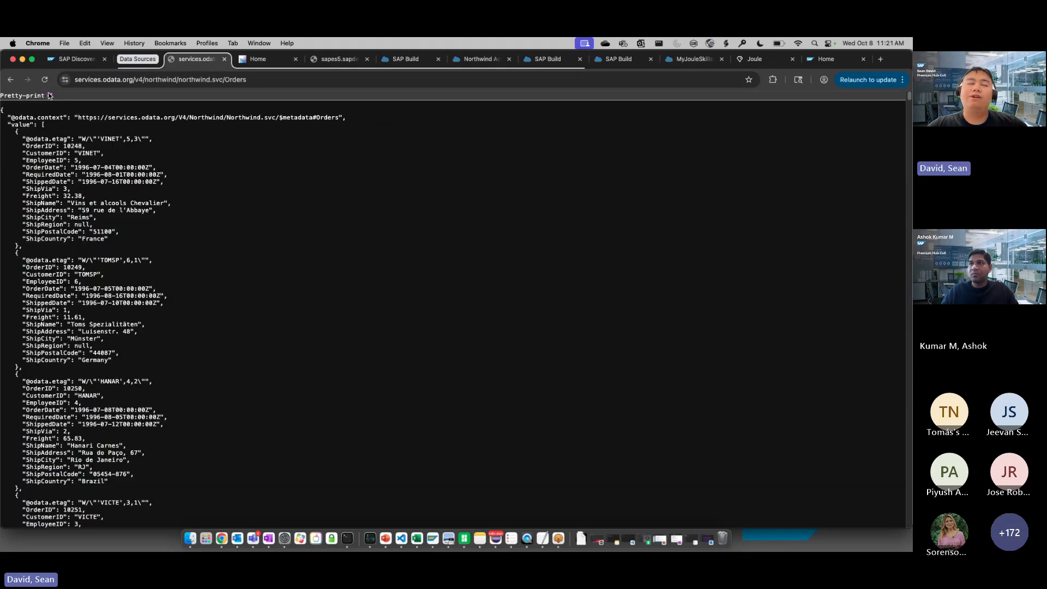
pyautogui.click(50, 95)
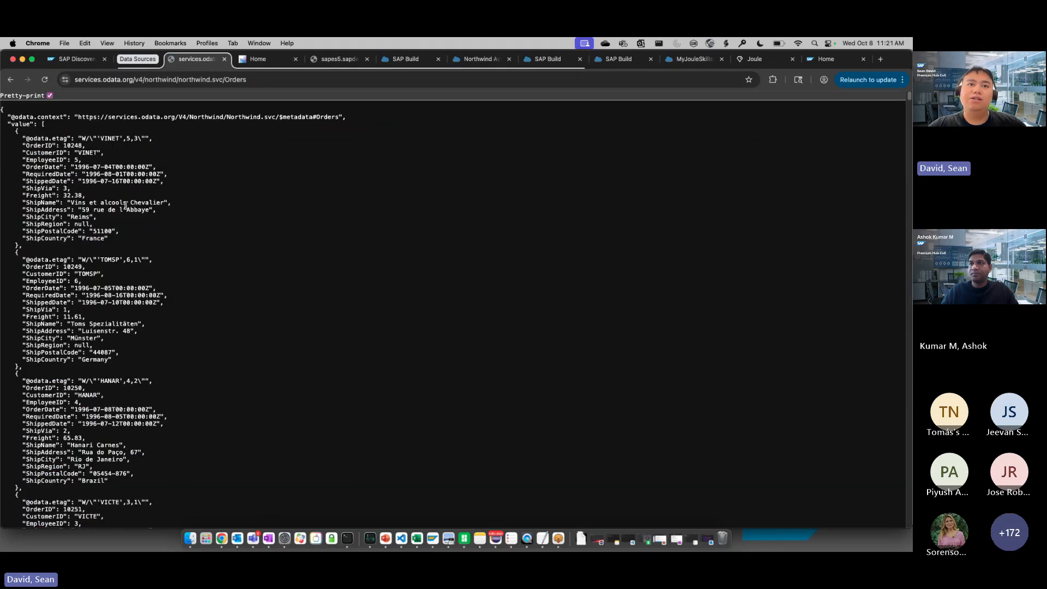
pyautogui.scroll(-3, 137, 218)
pyautogui.scroll(3, 152, 234)
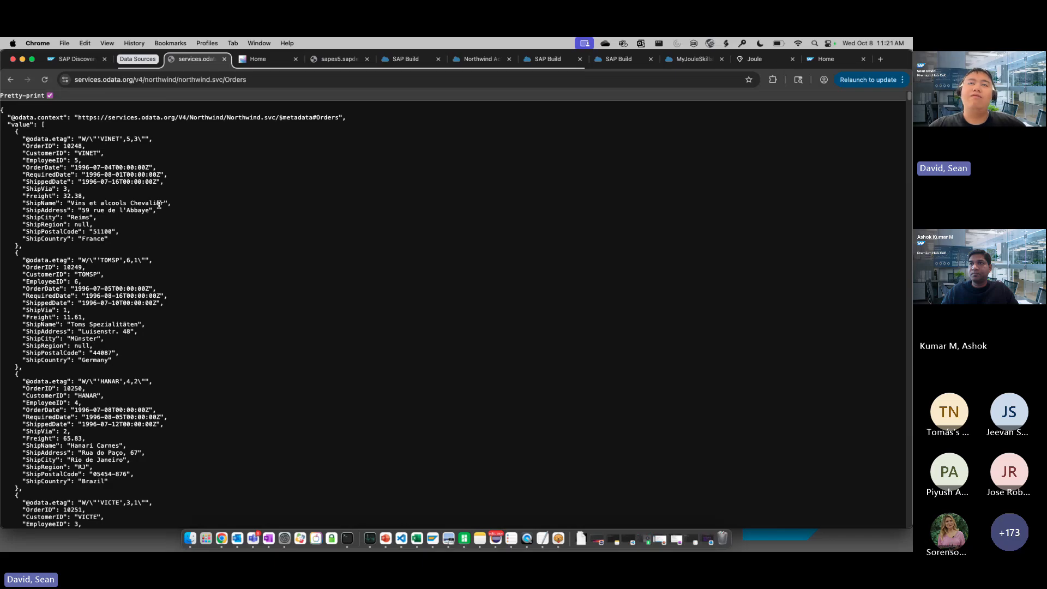
# Read the card's ES5 destination instructions and inspect the ES5 system's launchpad and Suppliers data
pyautogui.click(87, 60)
pyautogui.scroll(-5, 299, 333)
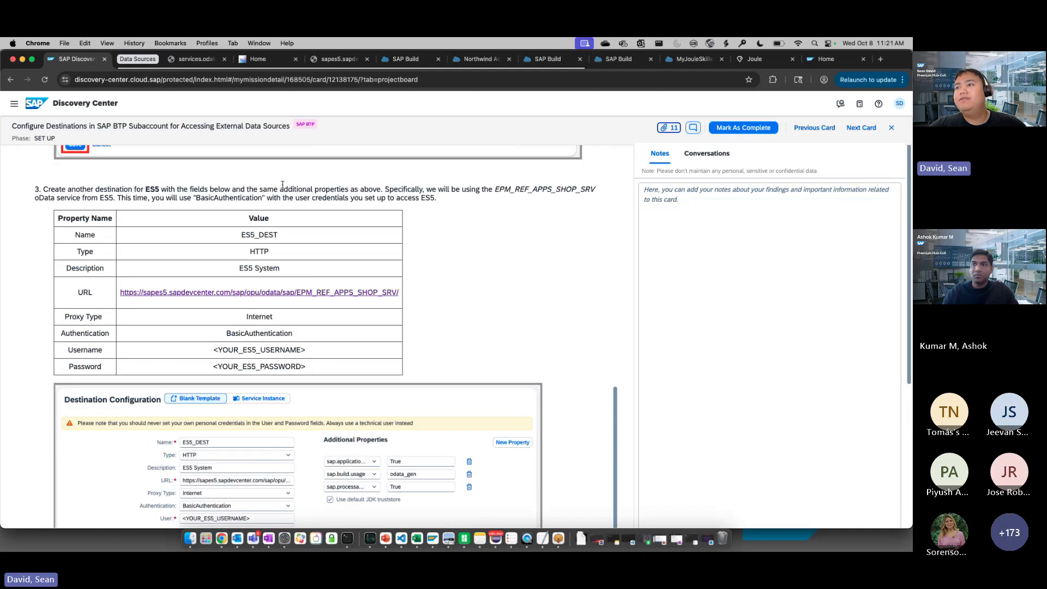
pyautogui.click(256, 64)
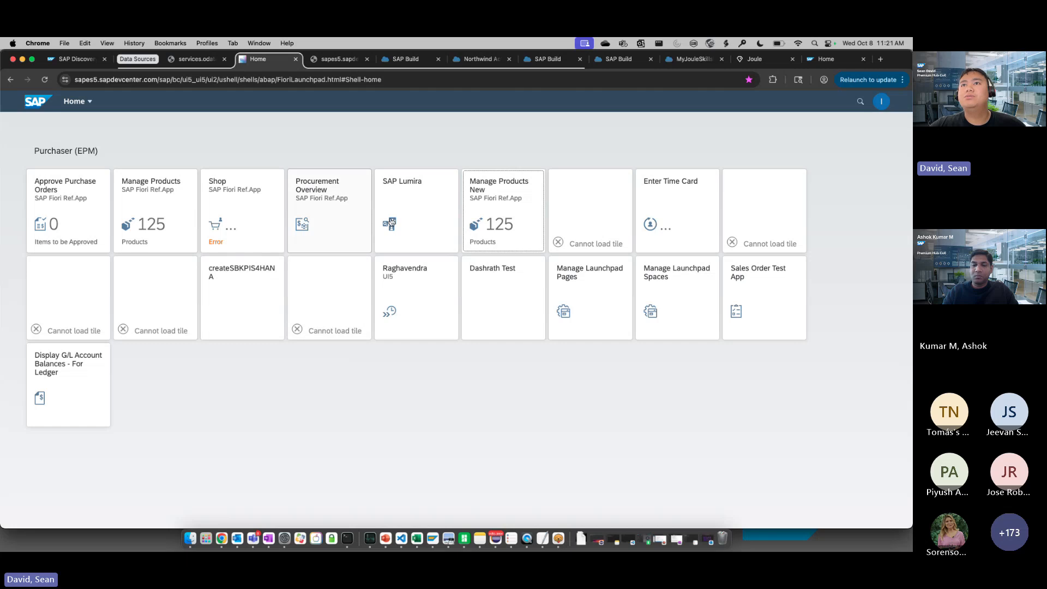
pyautogui.click(324, 60)
pyautogui.scroll(2, 228, 316)
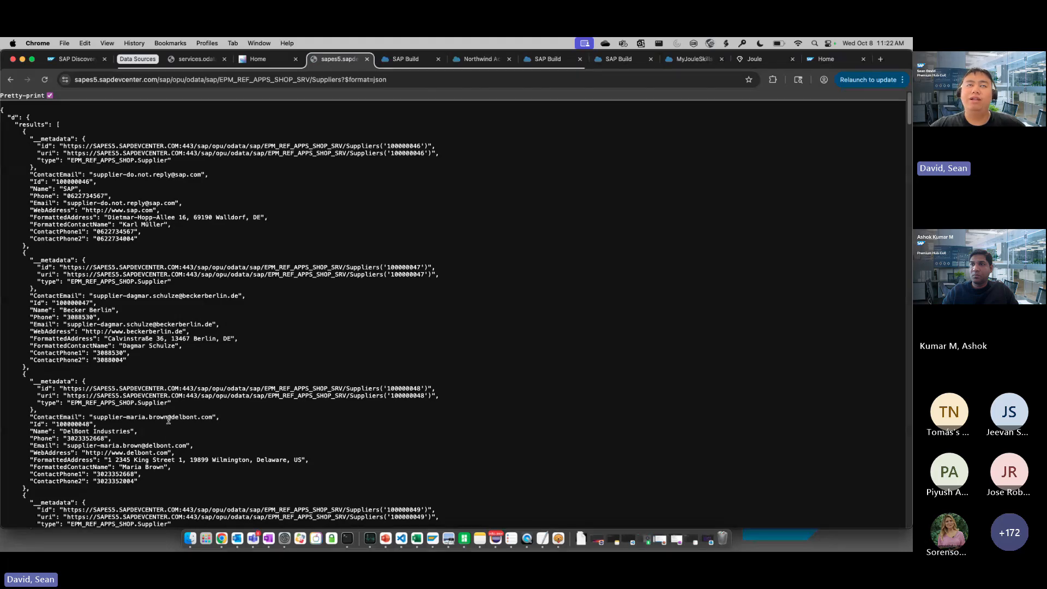
# Return to the destinations card and review the property tables for the Northwind_DEST and ES5_DEST destinations
pyautogui.click(73, 60)
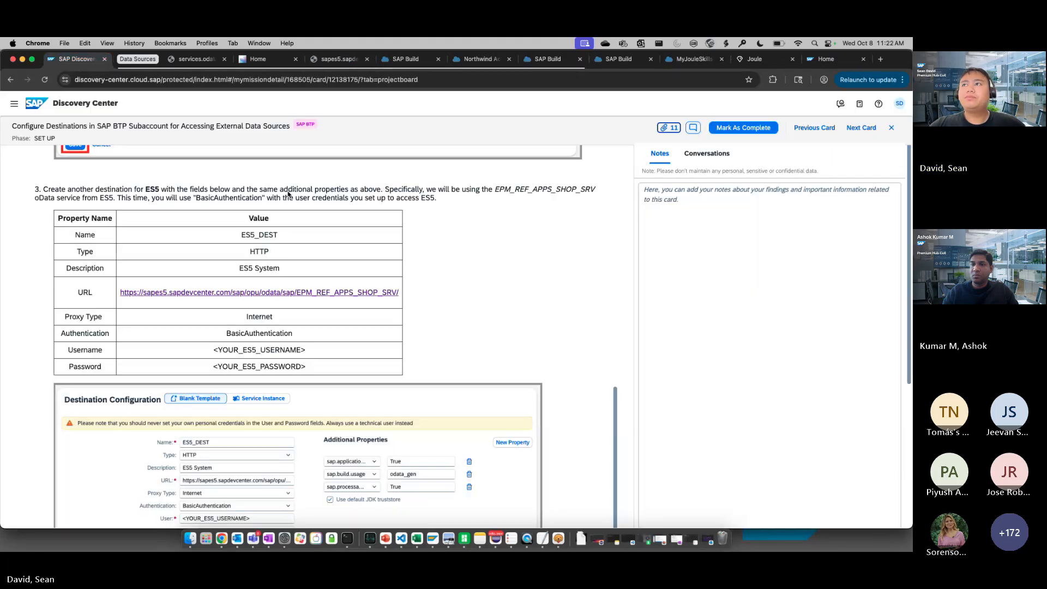
pyautogui.scroll(5, 397, 361)
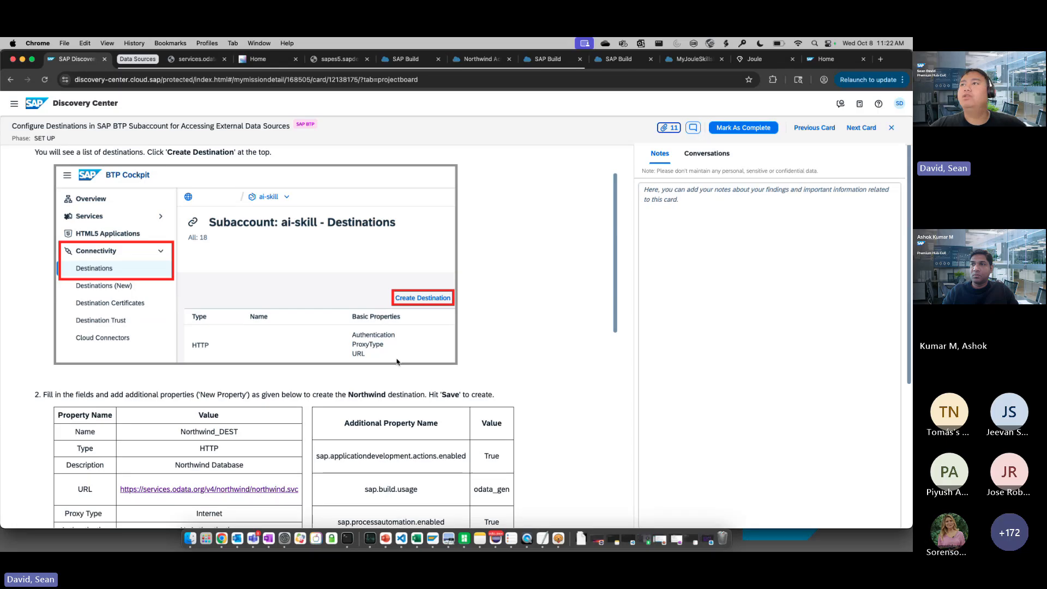
pyautogui.scroll(1, 397, 361)
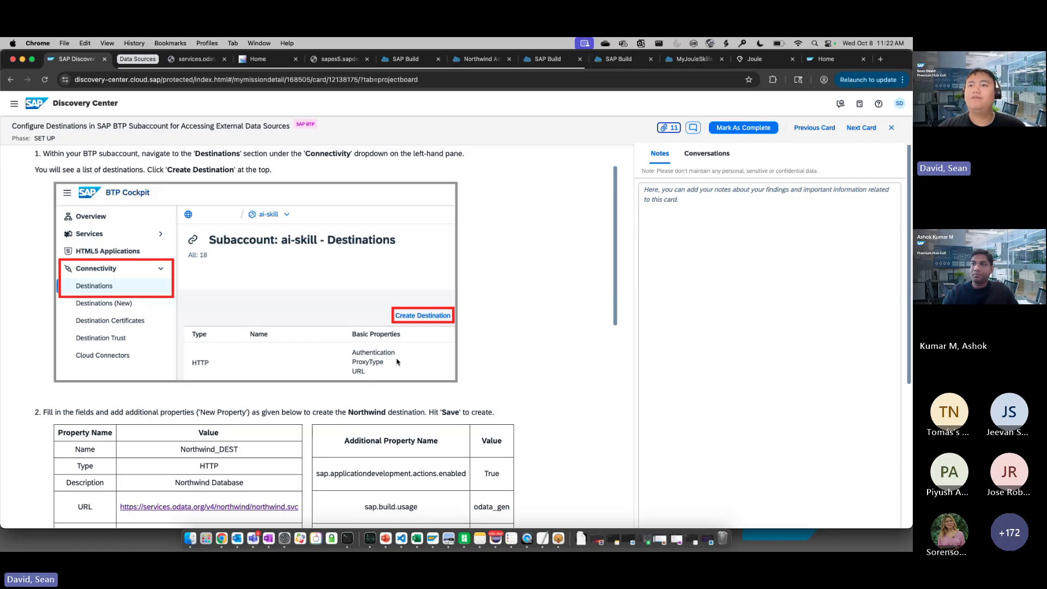
pyautogui.scroll(-4, 316, 295)
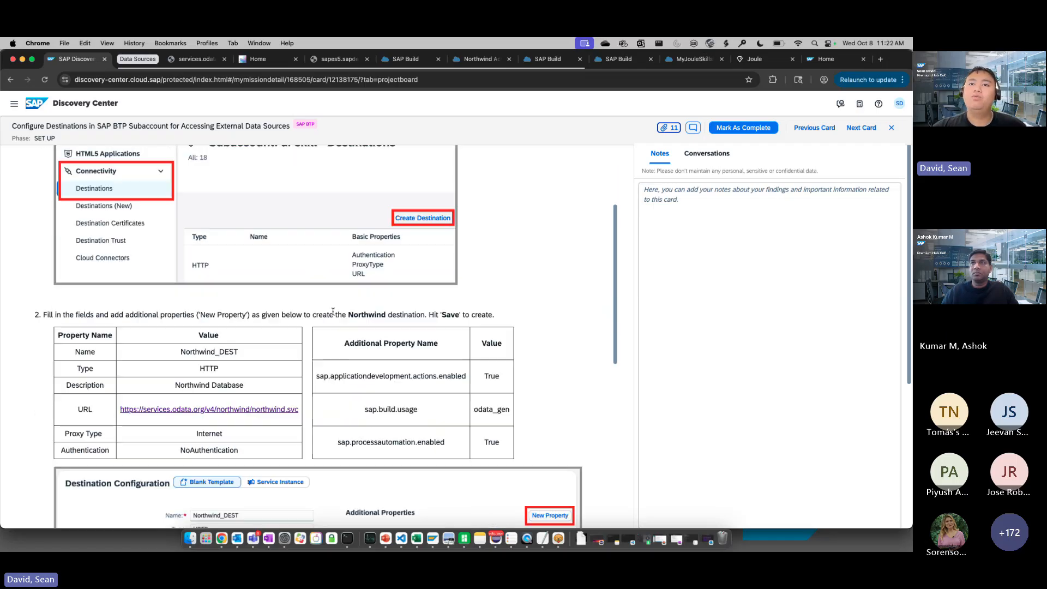
pyautogui.scroll(-1, 371, 354)
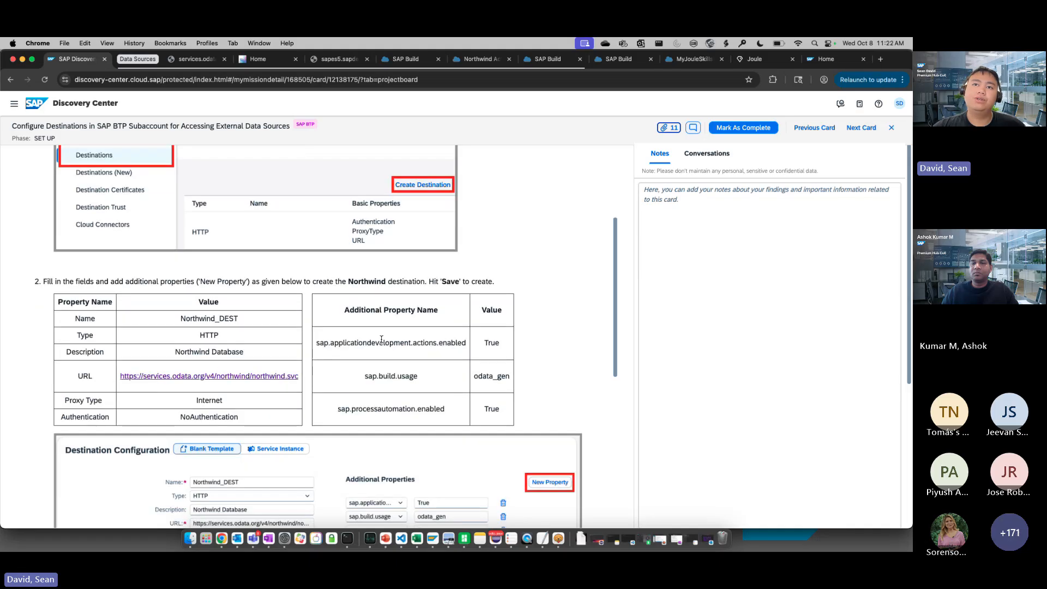
pyautogui.scroll(-15, 356, 338)
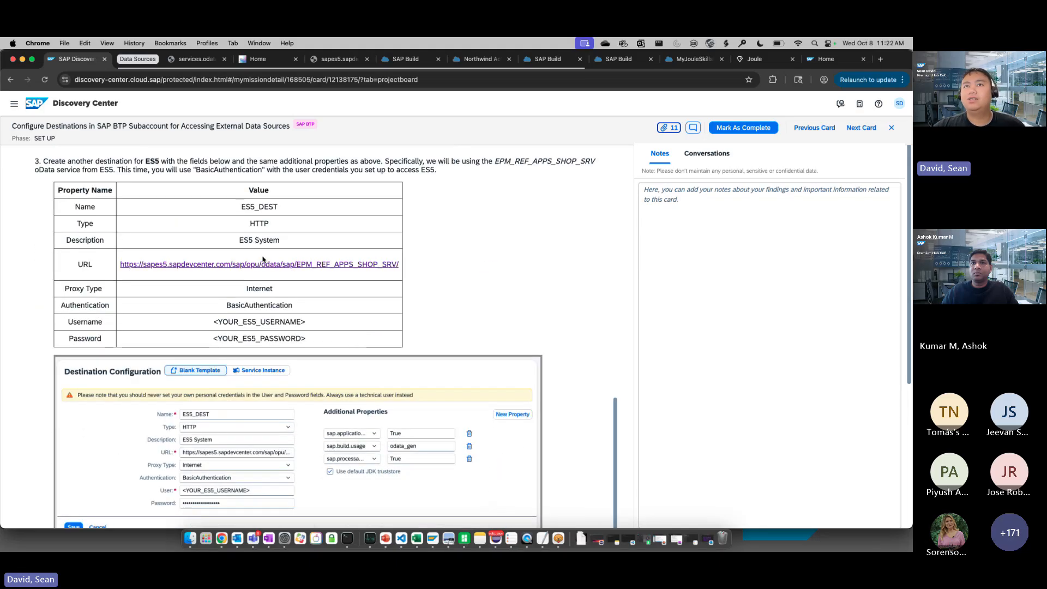
# Open the Create an Actions Project card from the mission board and read its Option 1 instructions for importing action projects
pyautogui.click(892, 129)
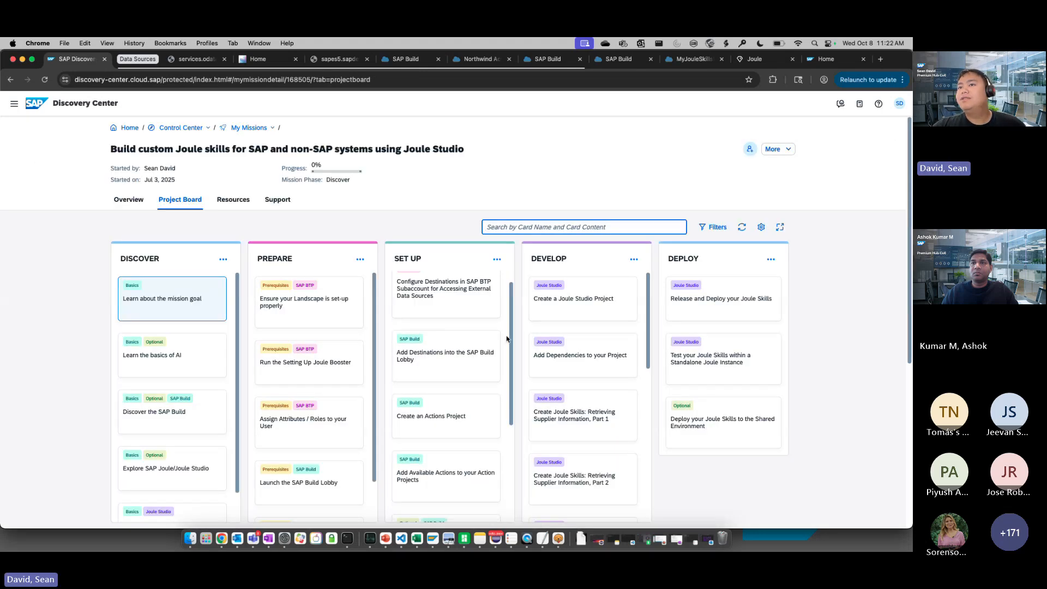
pyautogui.click(472, 358)
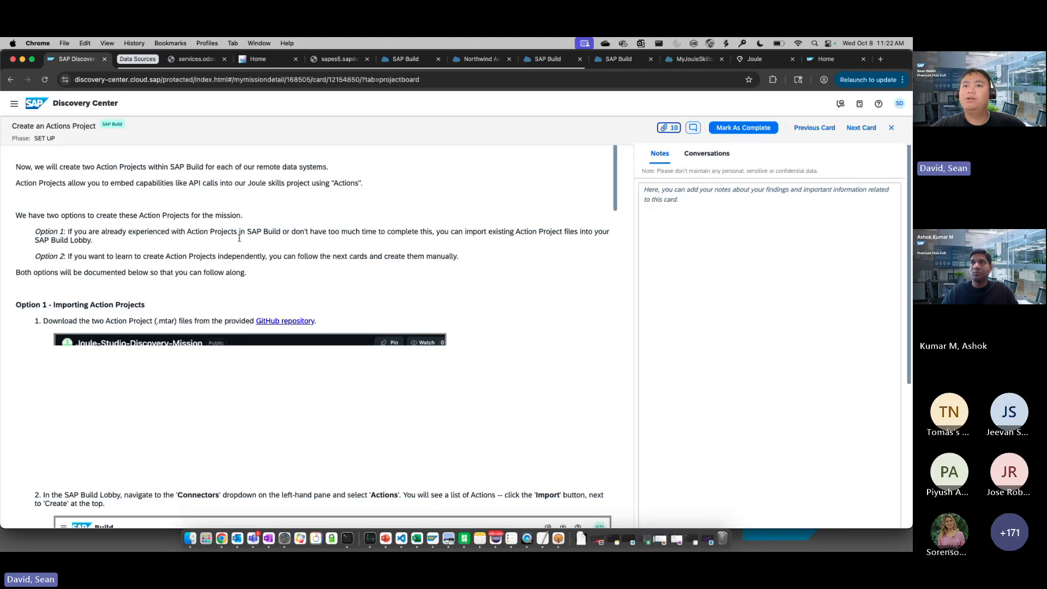
pyautogui.scroll(-1, 359, 264)
pyautogui.scroll(-6, 363, 267)
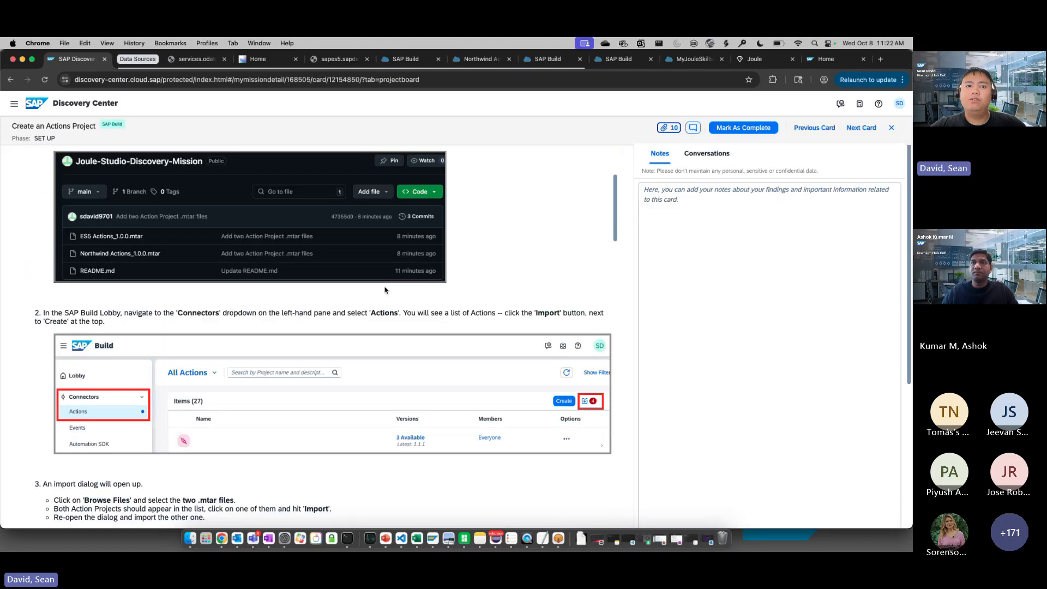
pyautogui.scroll(-2, 294, 274)
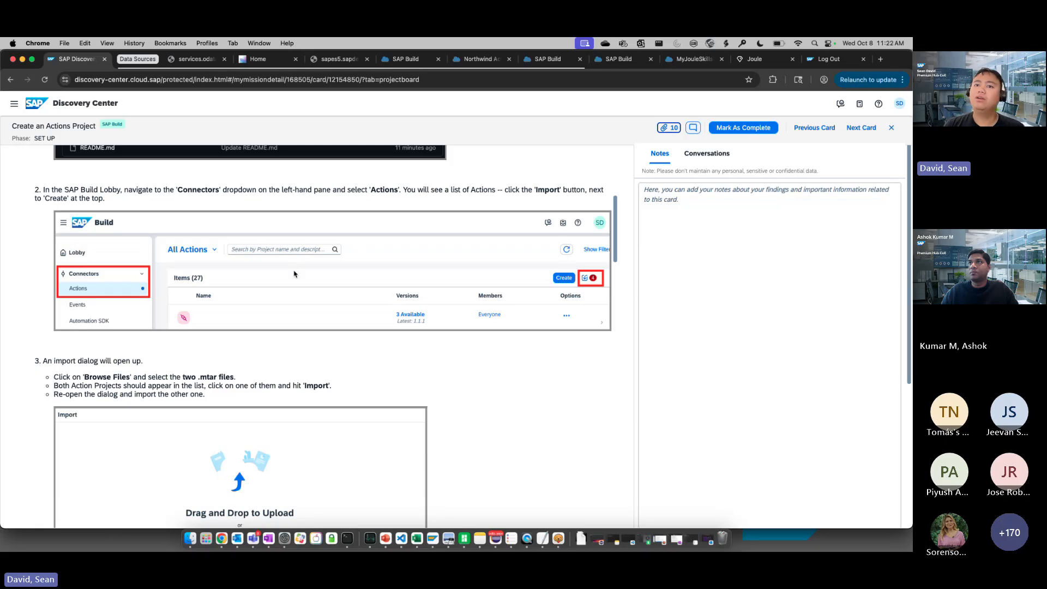
pyautogui.scroll(-5, 294, 274)
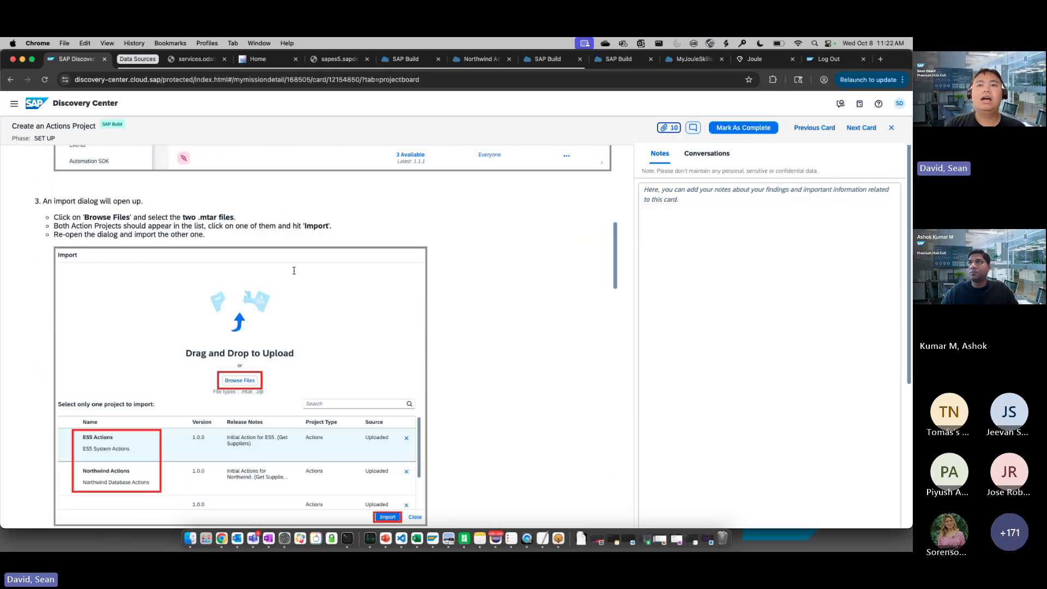
pyautogui.scroll(-5, 294, 272)
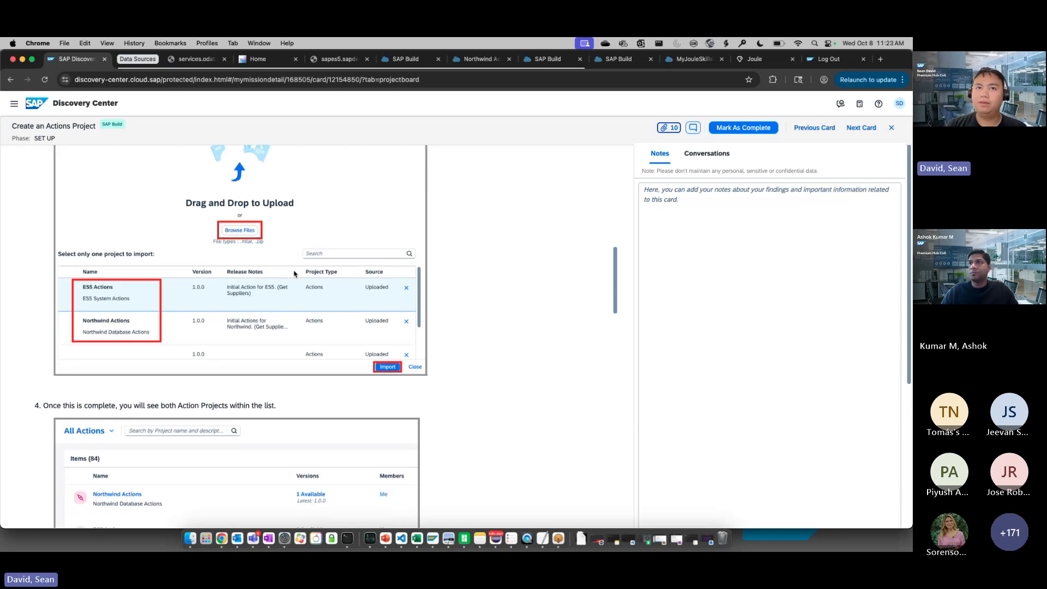
pyautogui.scroll(-3, 294, 274)
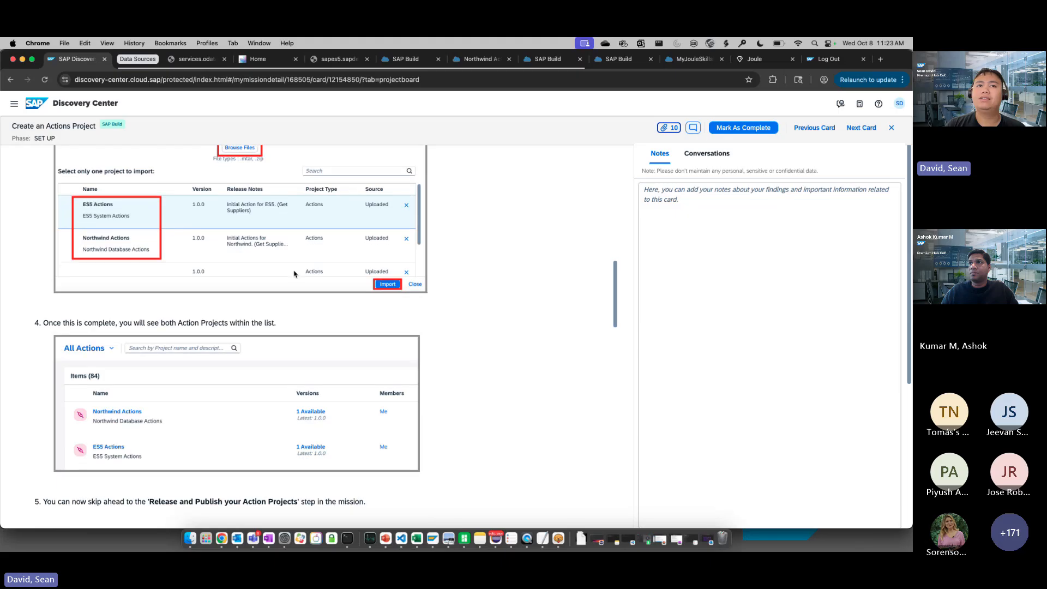
pyautogui.scroll(-1, 294, 273)
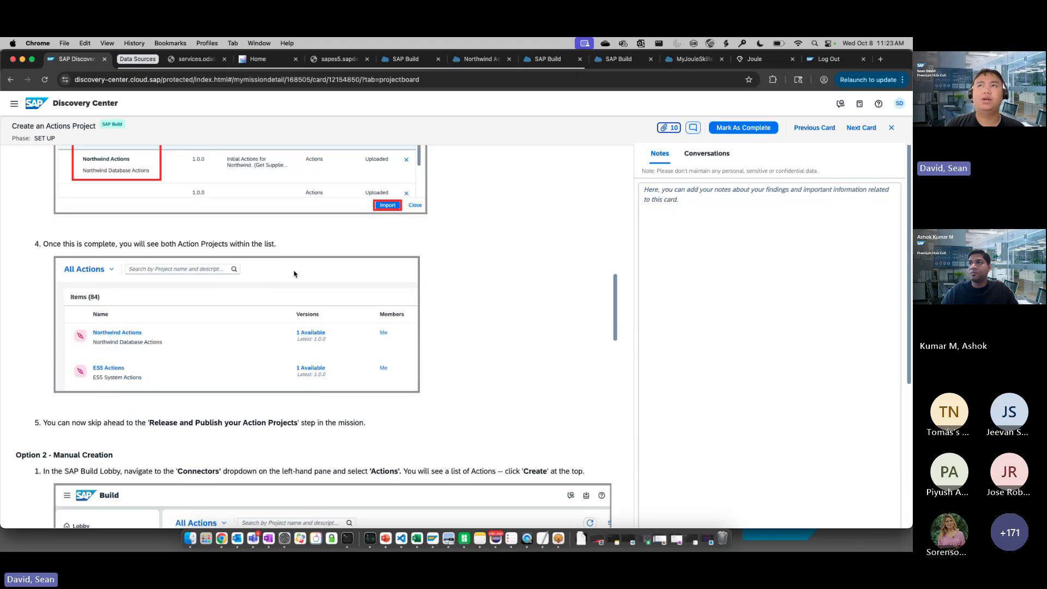
# Review the action projects in SAP Build and compare the input parameters of the Orders and Suppliers actions in Northwind Actions
pyautogui.click(397, 61)
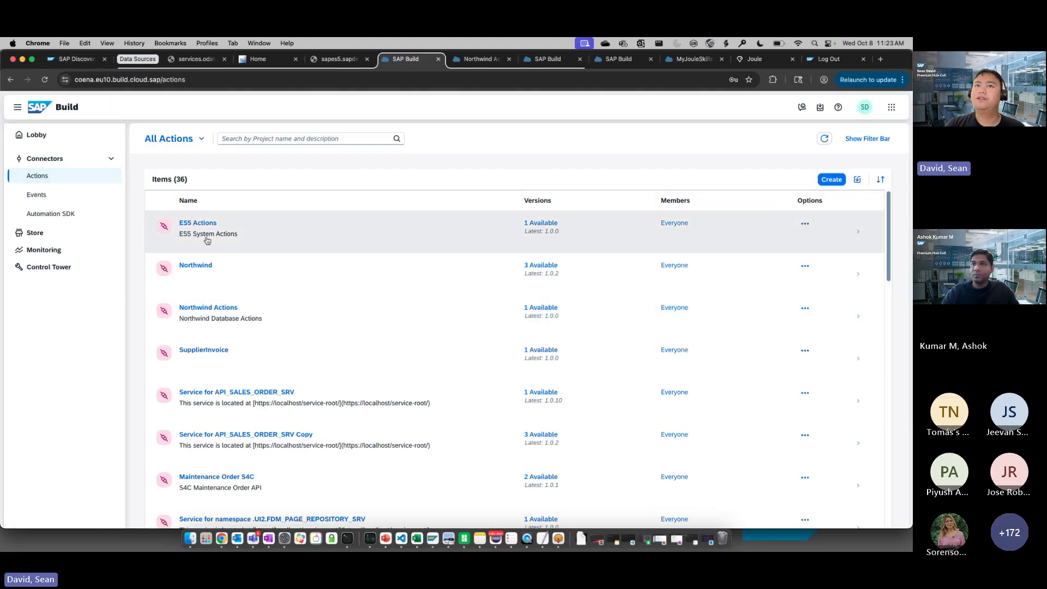
pyautogui.scroll(-1, 207, 241)
pyautogui.scroll(1, 208, 240)
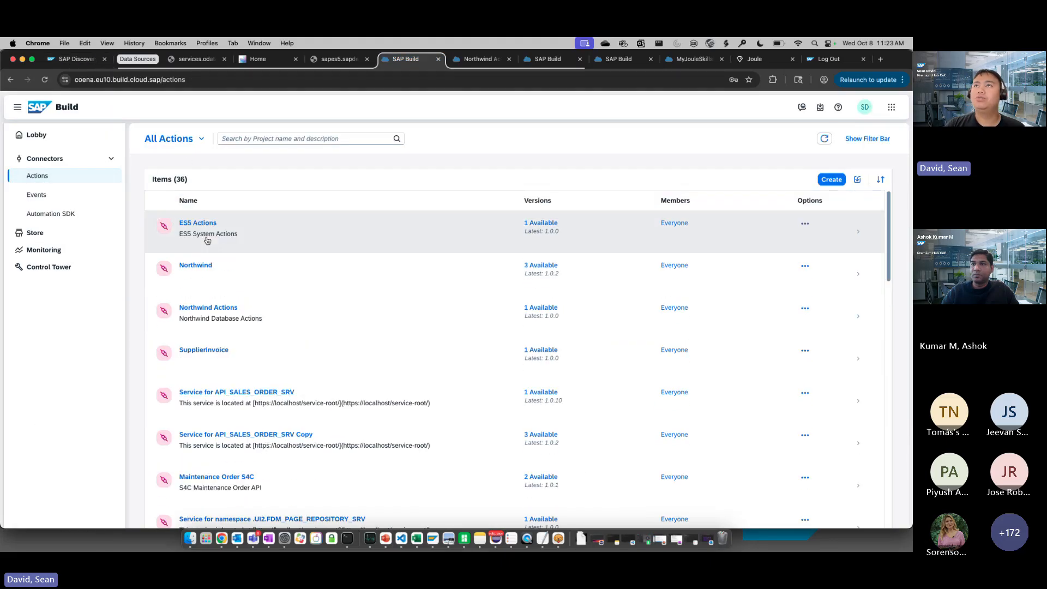
pyautogui.click(461, 62)
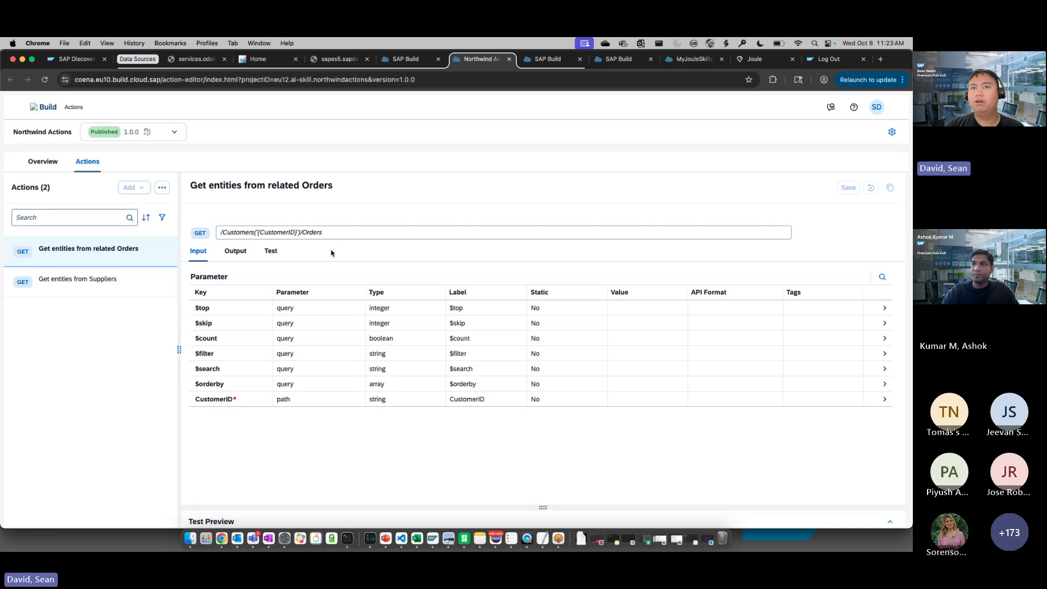
pyautogui.click(129, 284)
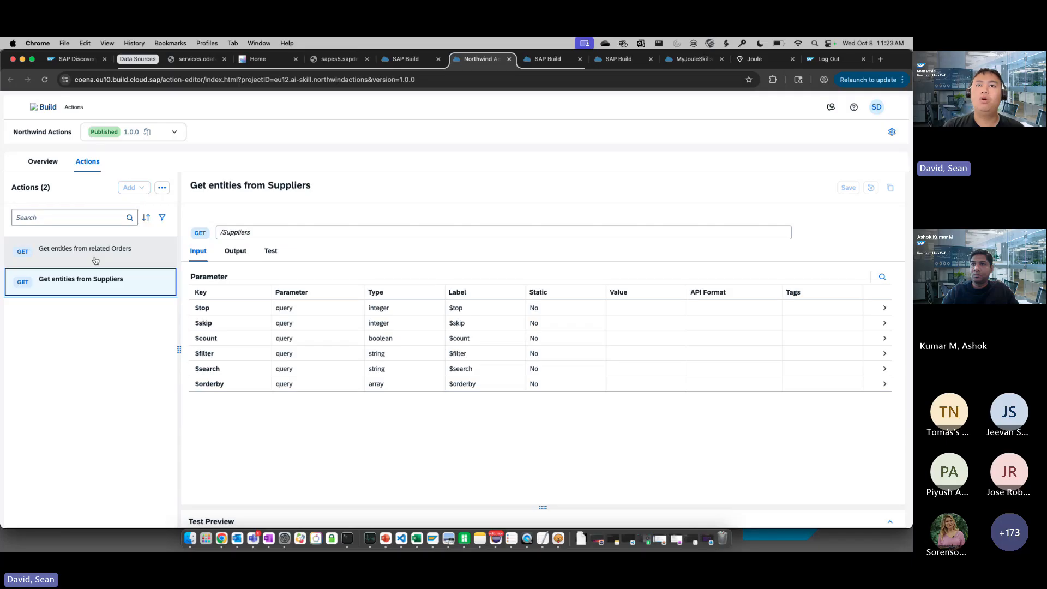
pyautogui.click(94, 256)
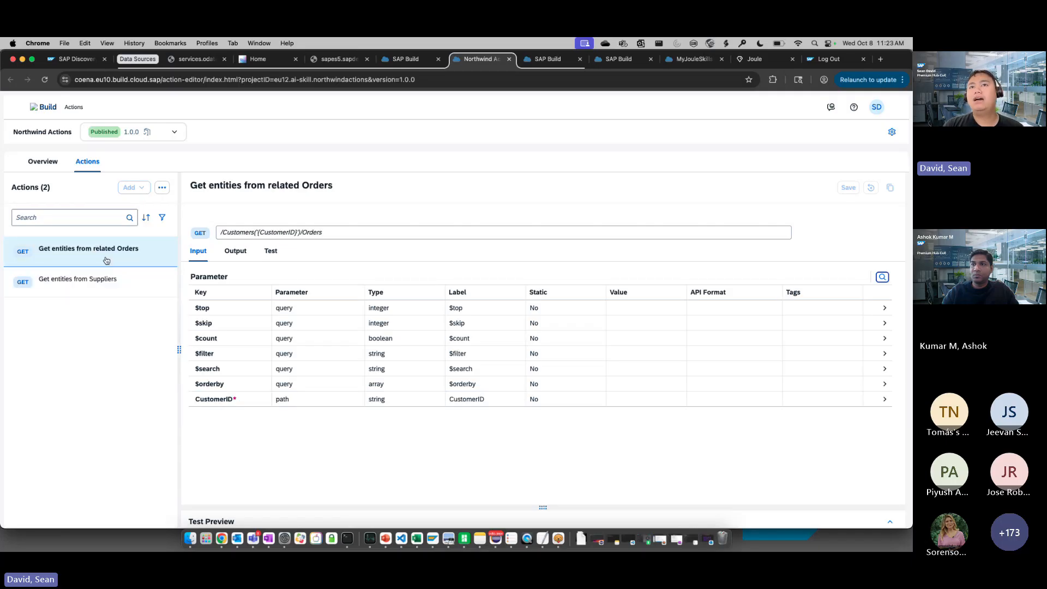
# Test the Get entities from related Orders action with a sample customer ID
pyautogui.click(272, 252)
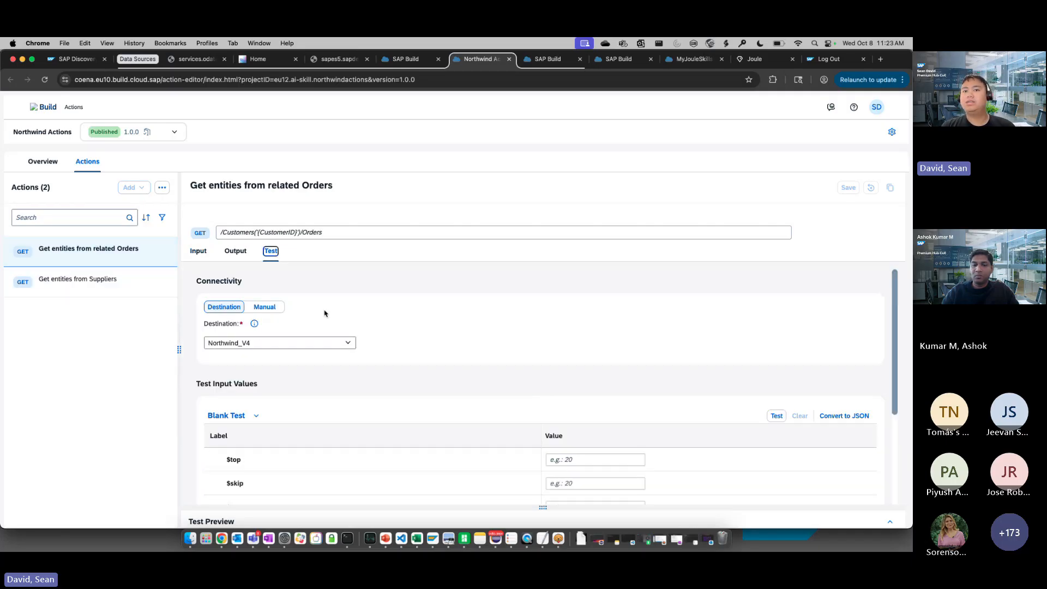
pyautogui.scroll(-5, 426, 333)
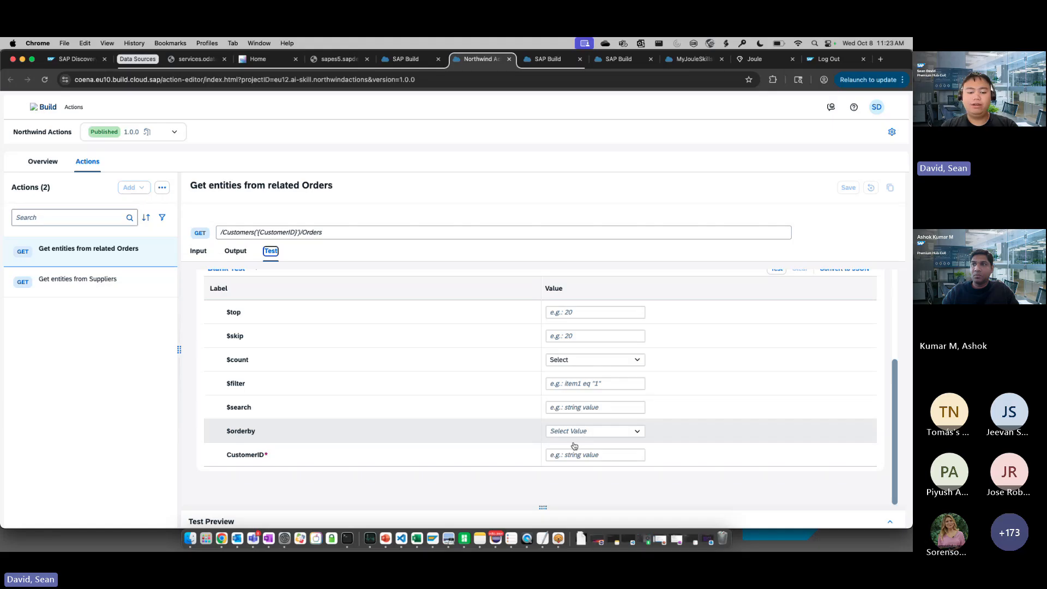
pyautogui.click(577, 455)
pyautogui.write('VINET')
pyautogui.scroll(2, 709, 392)
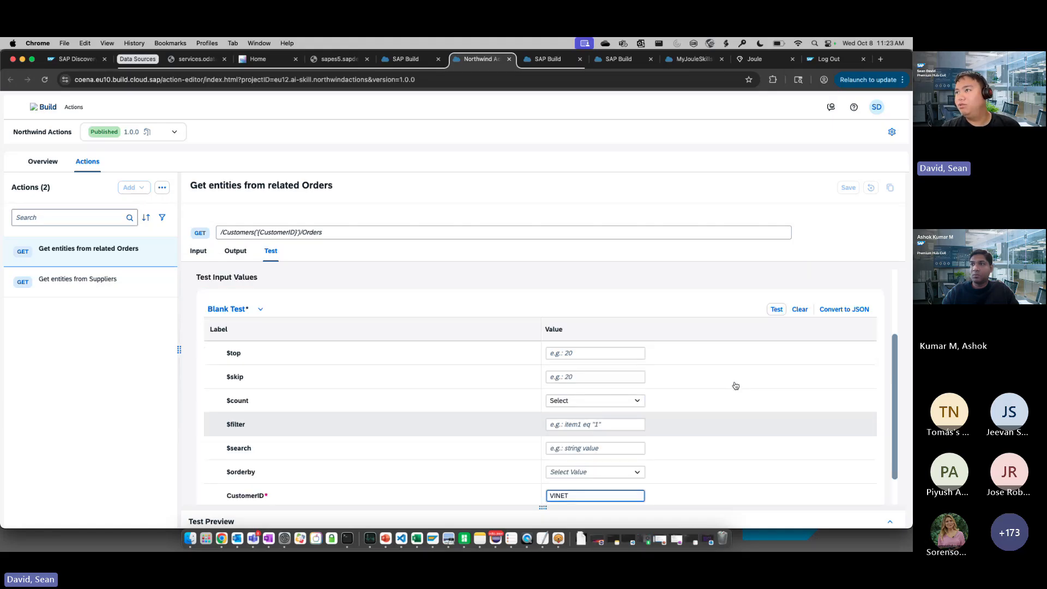
pyautogui.click(777, 313)
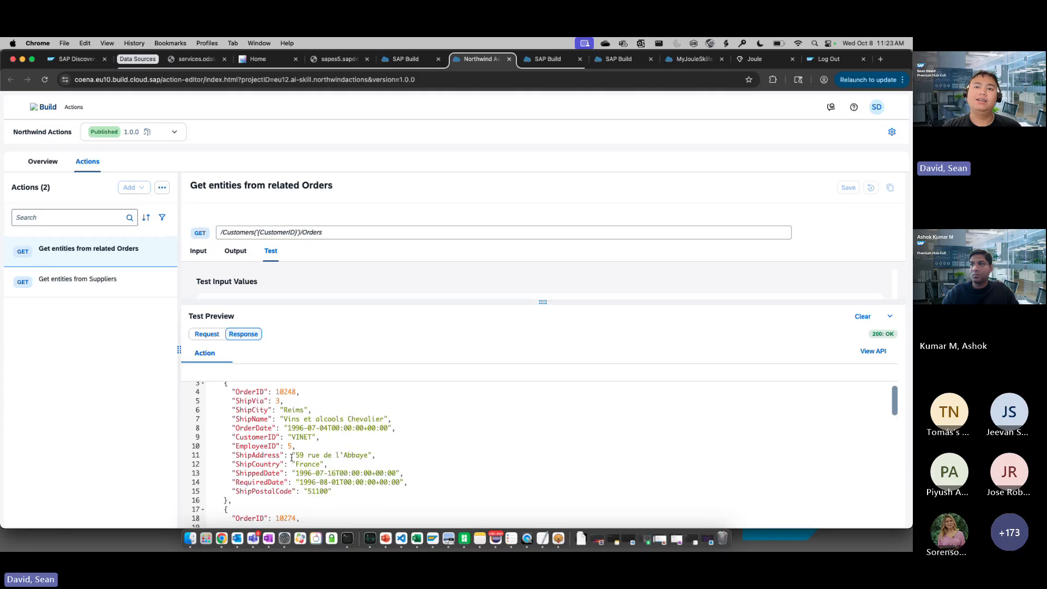
# Examine the order records in the test response of the related Orders action
pyautogui.scroll(-5, 292, 458)
pyautogui.scroll(-15, 291, 458)
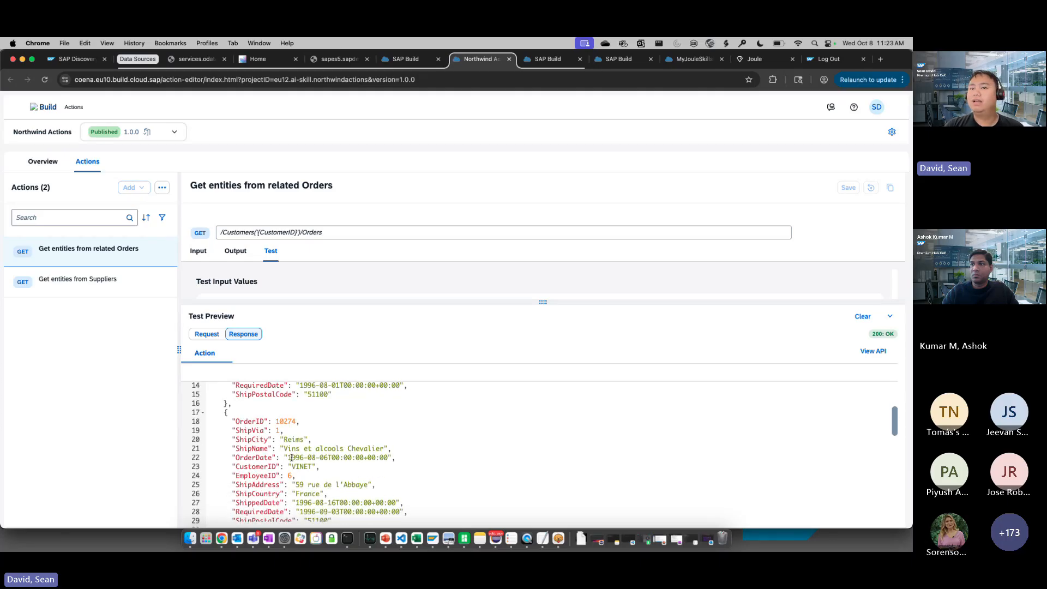
pyautogui.scroll(-2, 292, 458)
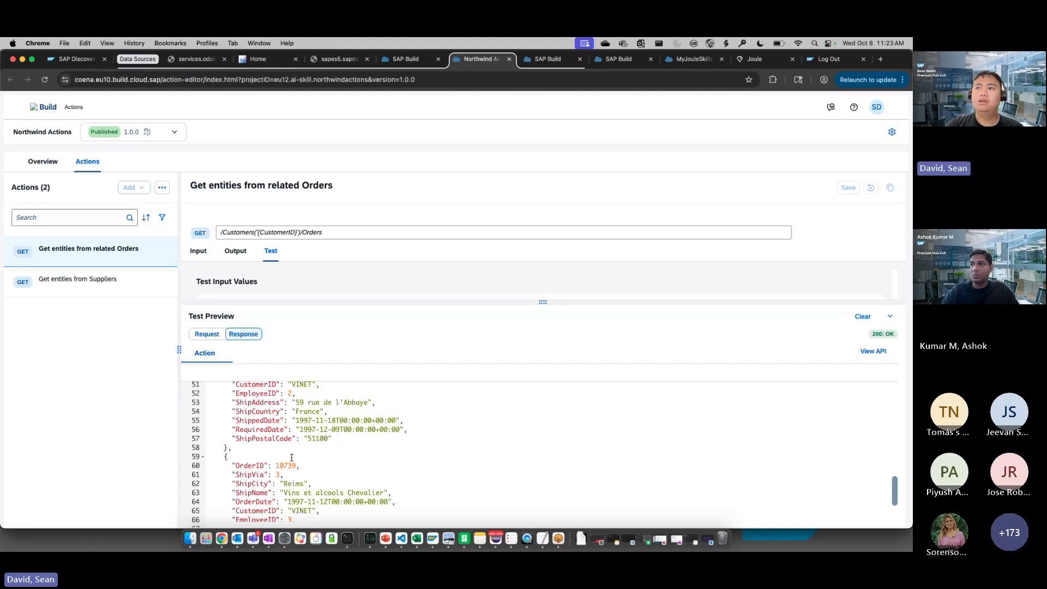
pyautogui.scroll(20, 292, 458)
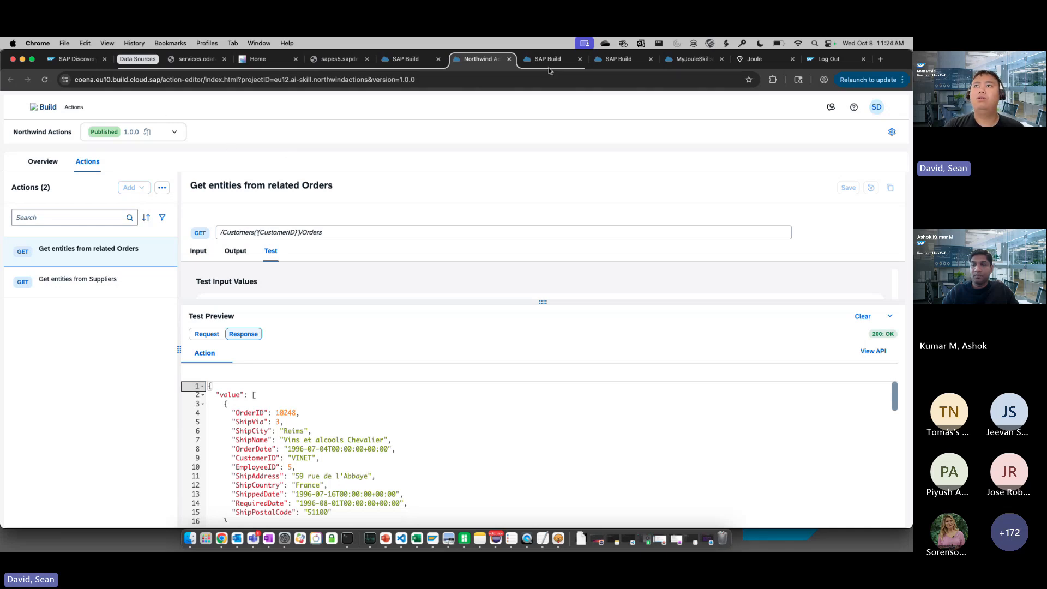
# Return to Discovery Center, close the Create an Actions Project card, and review the cards in the Set Up phase
pyautogui.click(75, 59)
pyautogui.click(891, 128)
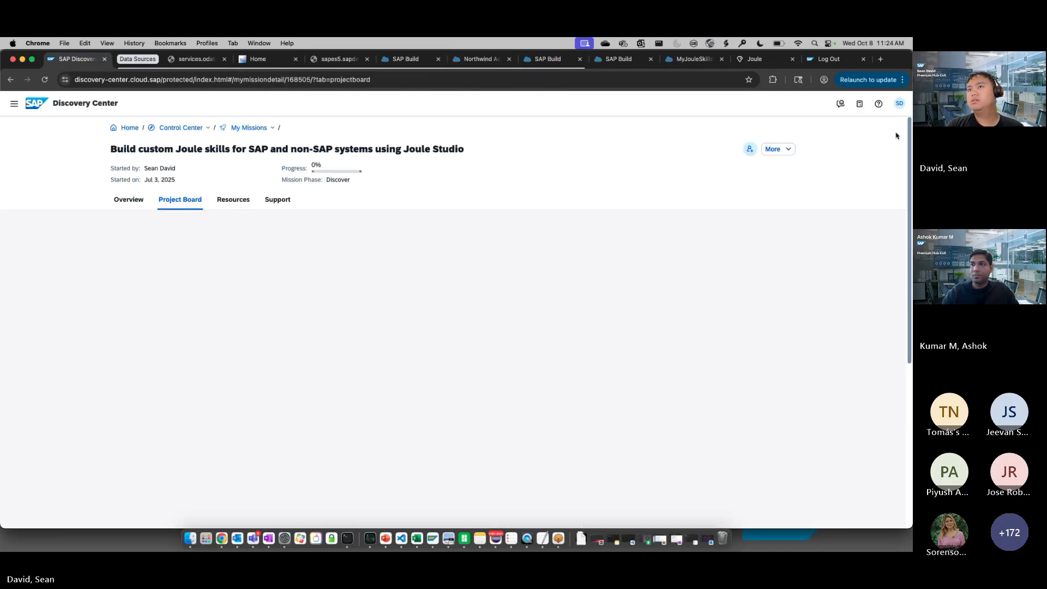
pyautogui.scroll(-3, 429, 397)
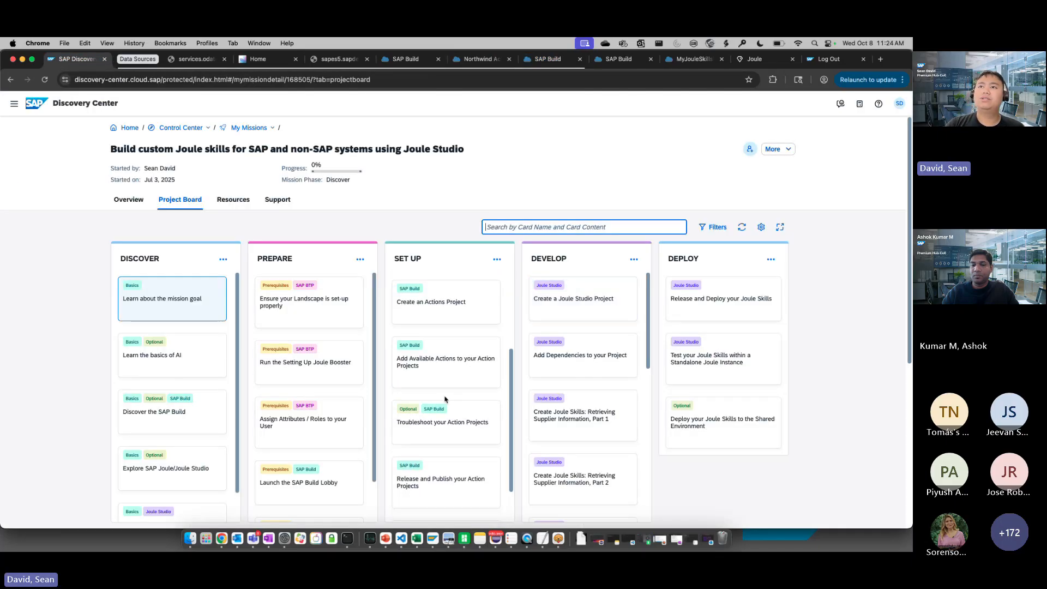
pyautogui.scroll(-1, 439, 376)
pyautogui.scroll(3, 434, 362)
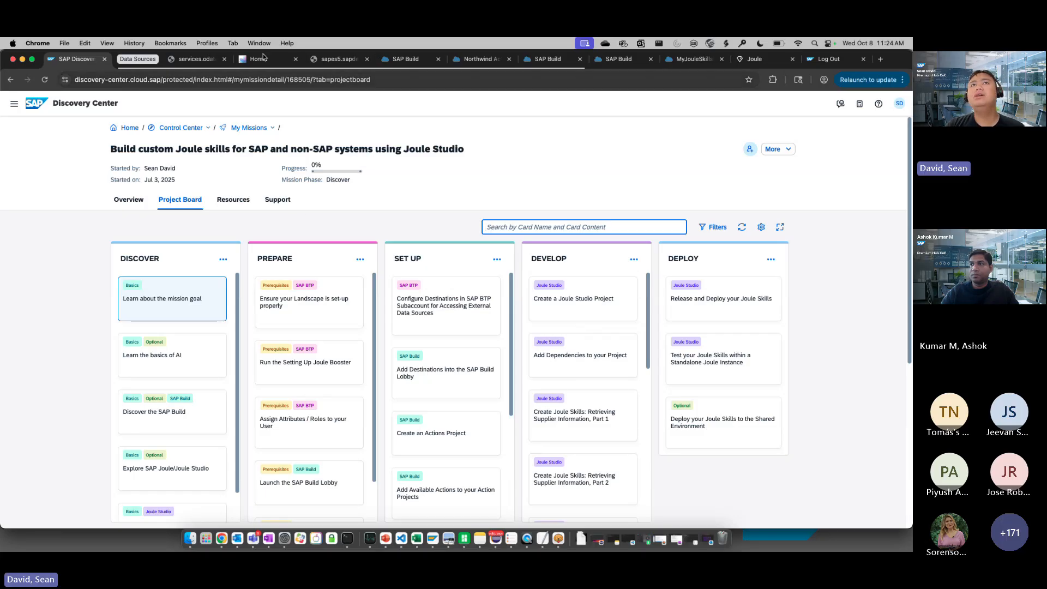
# Collapse the Data Sources tab group and preview Joule Skill project creation in the SAP Build lobby up to naming, without creating the project
pyautogui.click(130, 61)
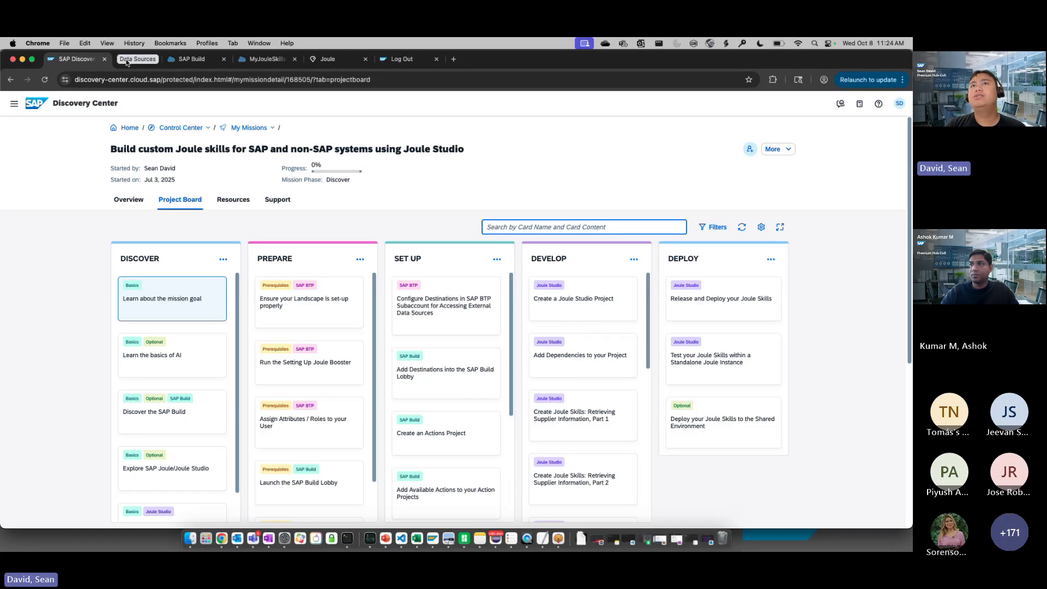
pyautogui.click(191, 58)
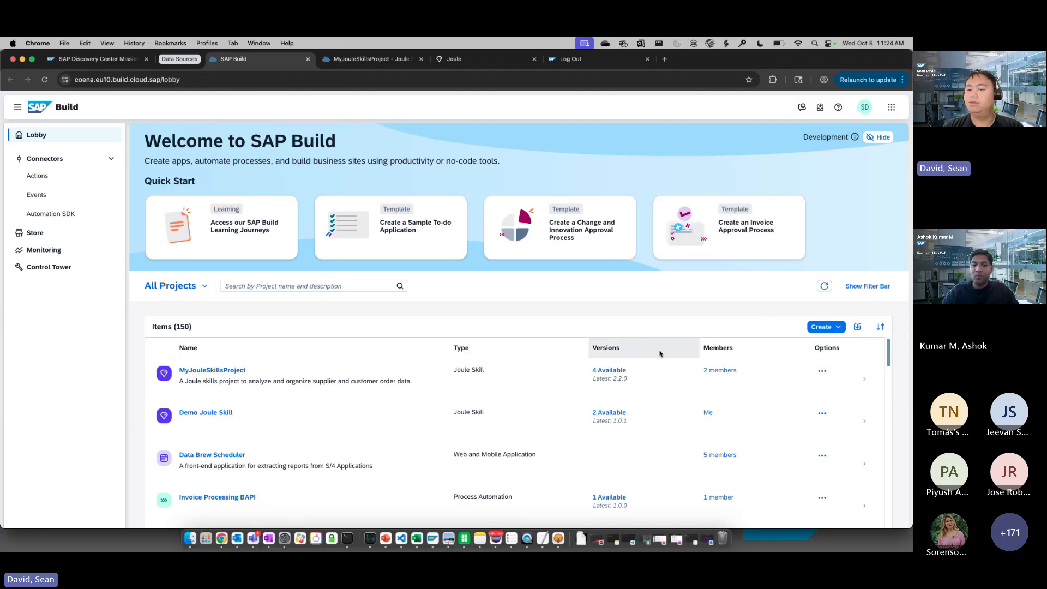
pyautogui.click(823, 327)
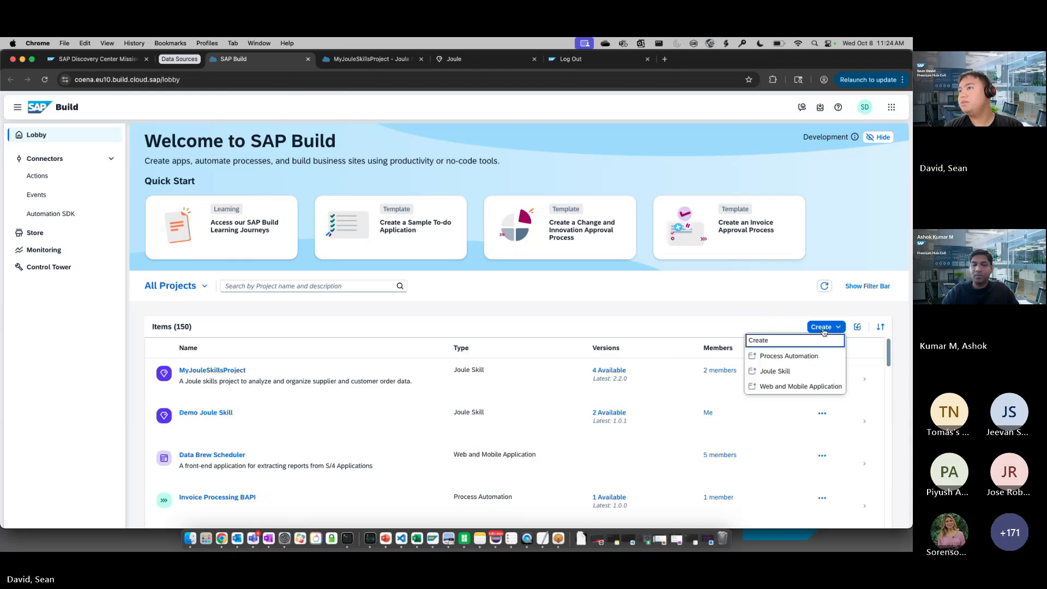
pyautogui.click(784, 341)
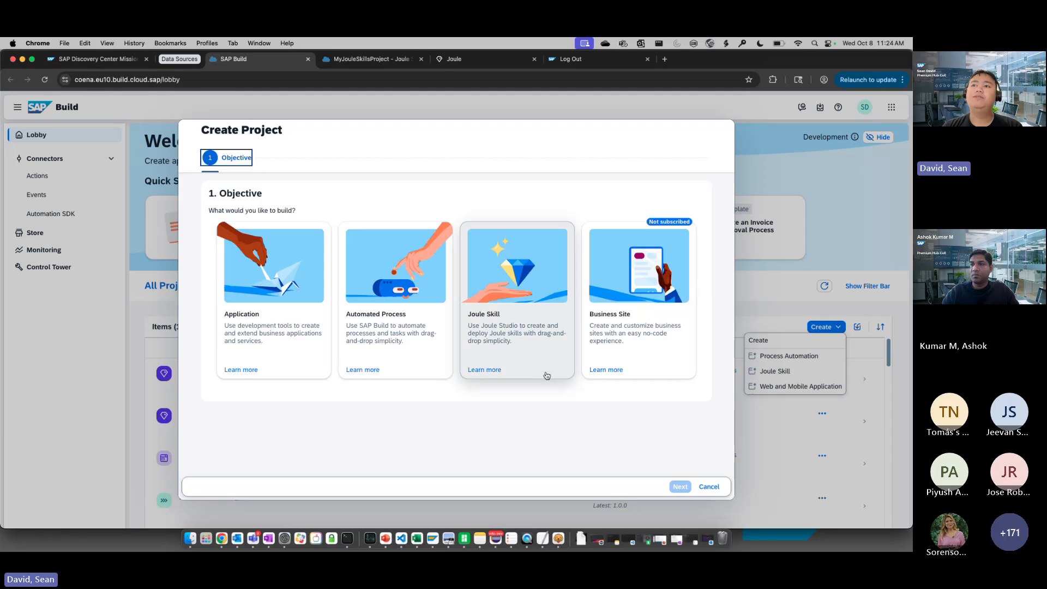
pyautogui.click(509, 324)
pyautogui.click(680, 486)
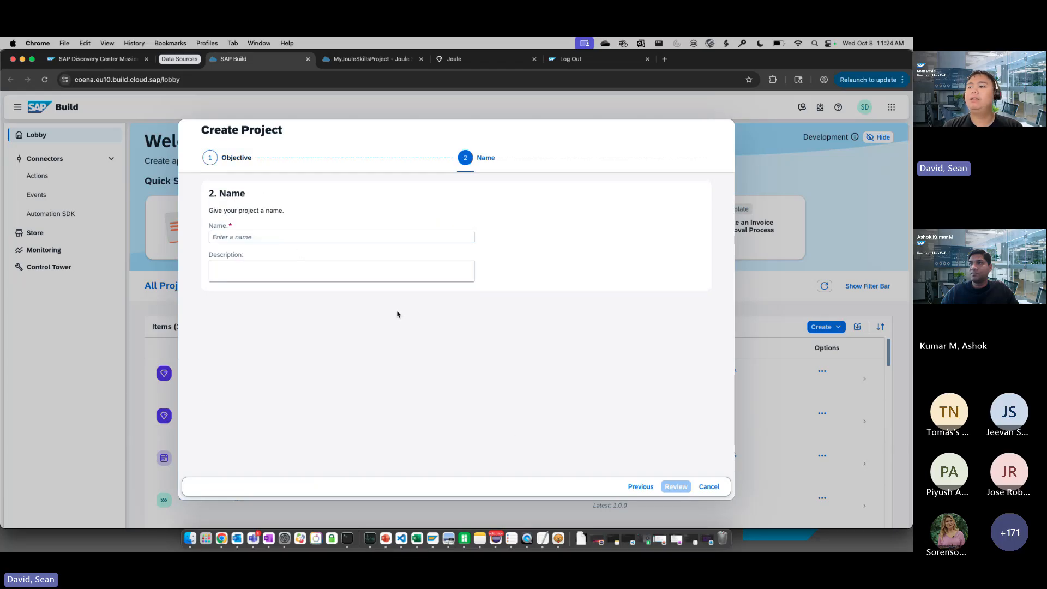
pyautogui.click(709, 487)
pyautogui.scroll(-2, 229, 430)
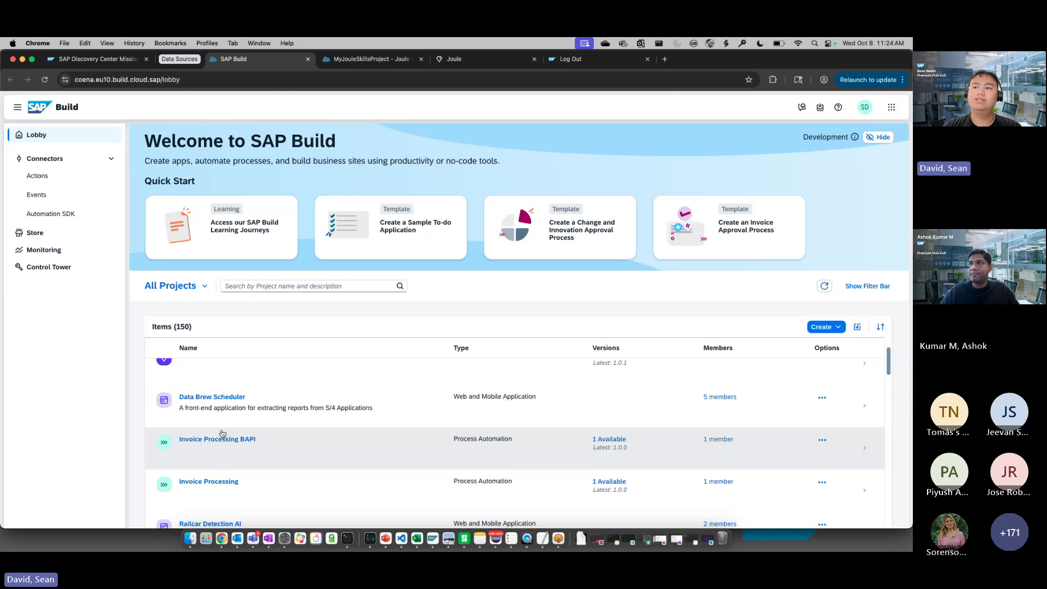
pyautogui.scroll(2, 222, 433)
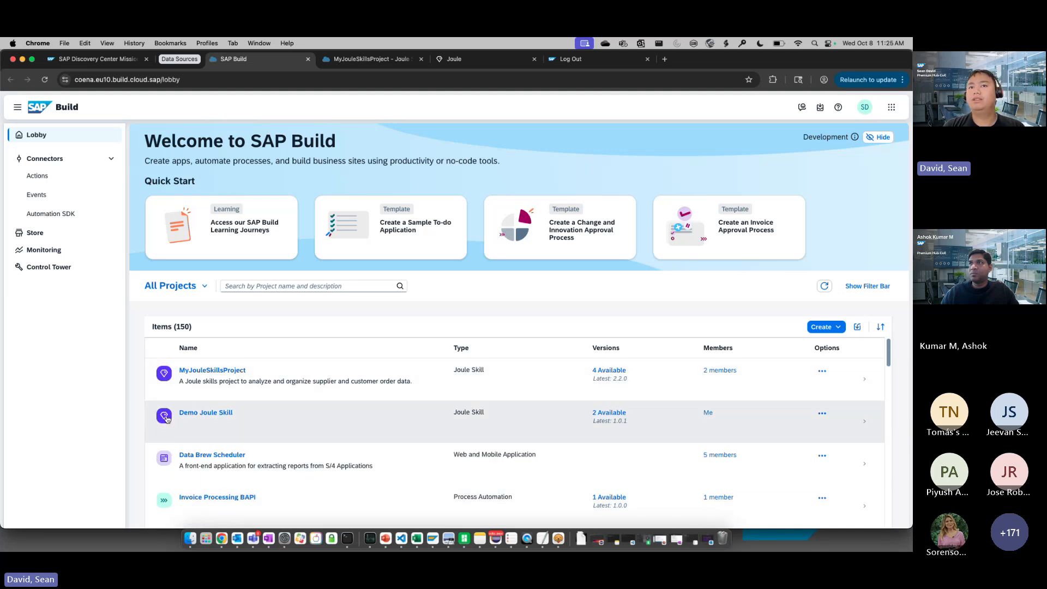
# Preview the form for a new Joule skill in MyJouleSkillsProject without creating one, and return to the mission's project board
pyautogui.click(362, 60)
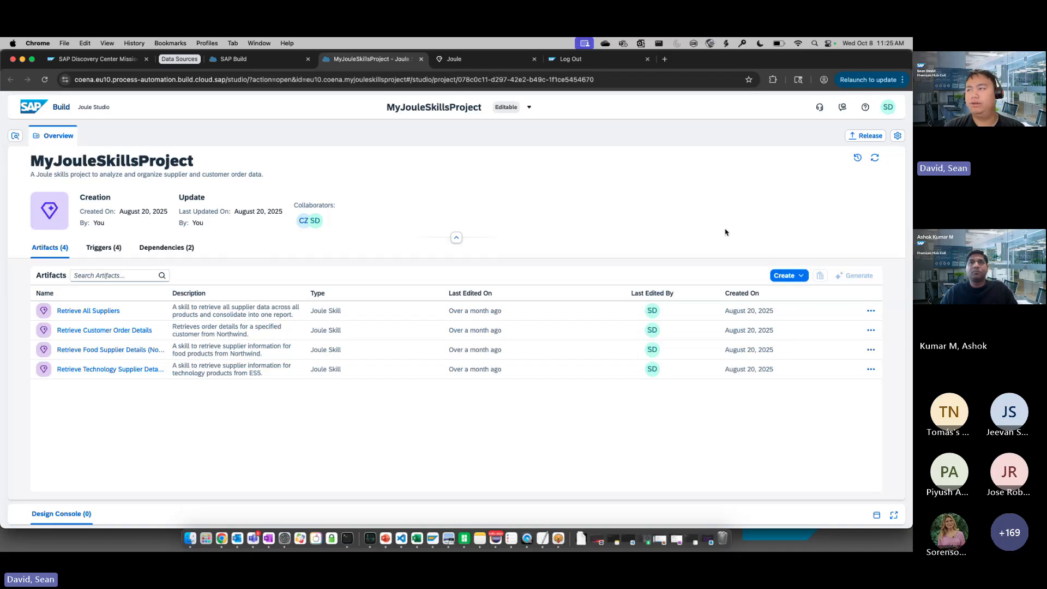
pyautogui.click(794, 275)
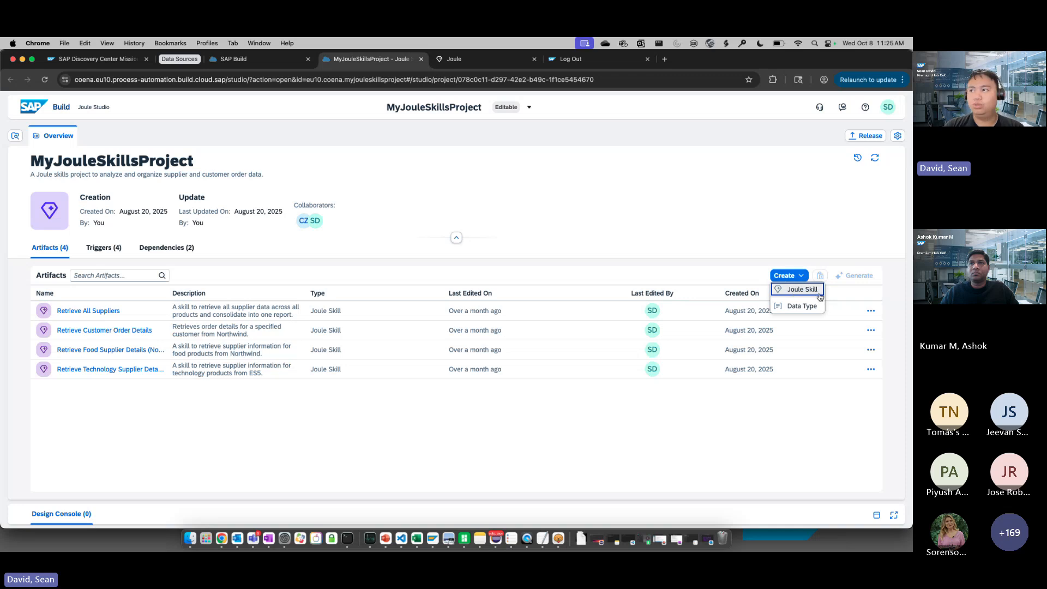
pyautogui.click(816, 295)
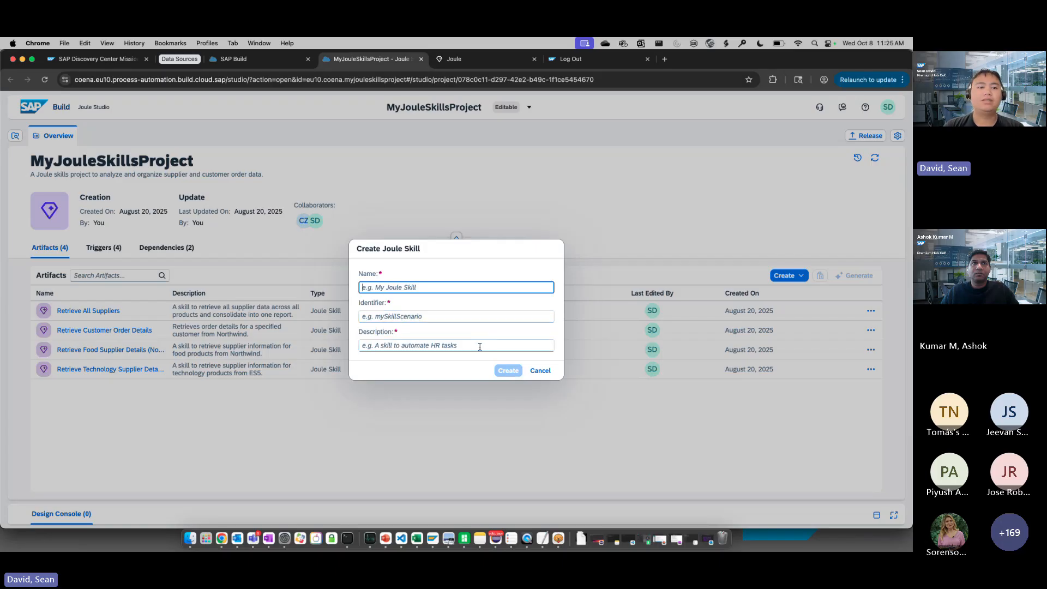
pyautogui.click(541, 371)
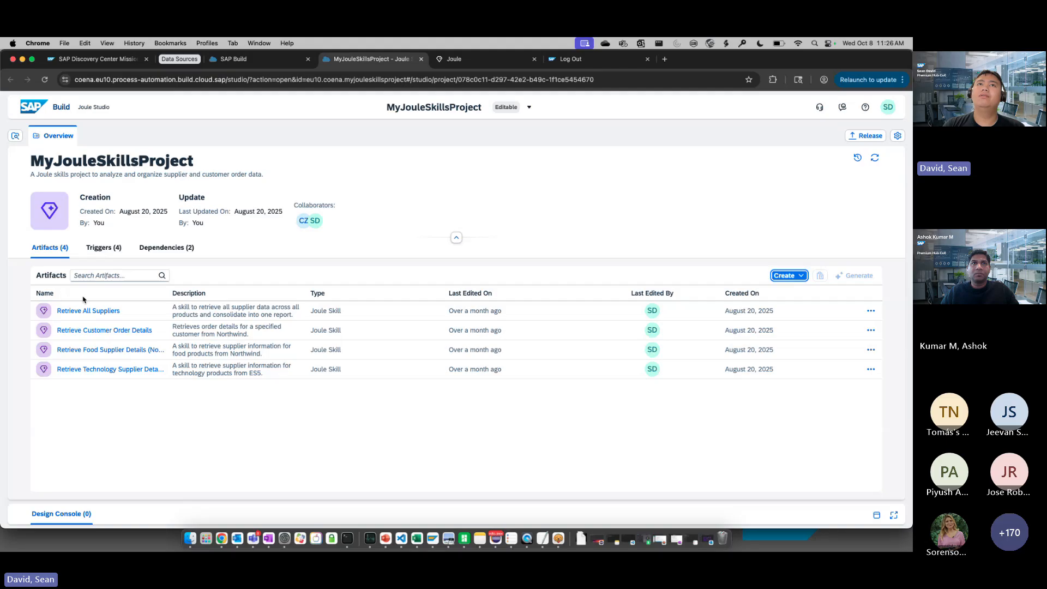
pyautogui.click(97, 59)
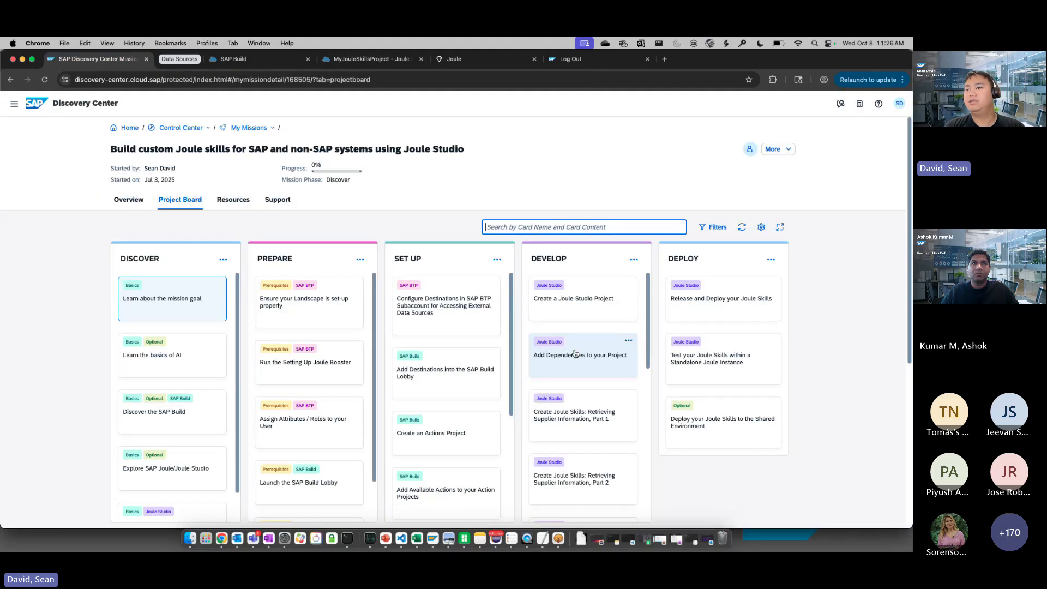
# Review the cards in the Develop phase of the mission's project board
pyautogui.scroll(-10, 574, 354)
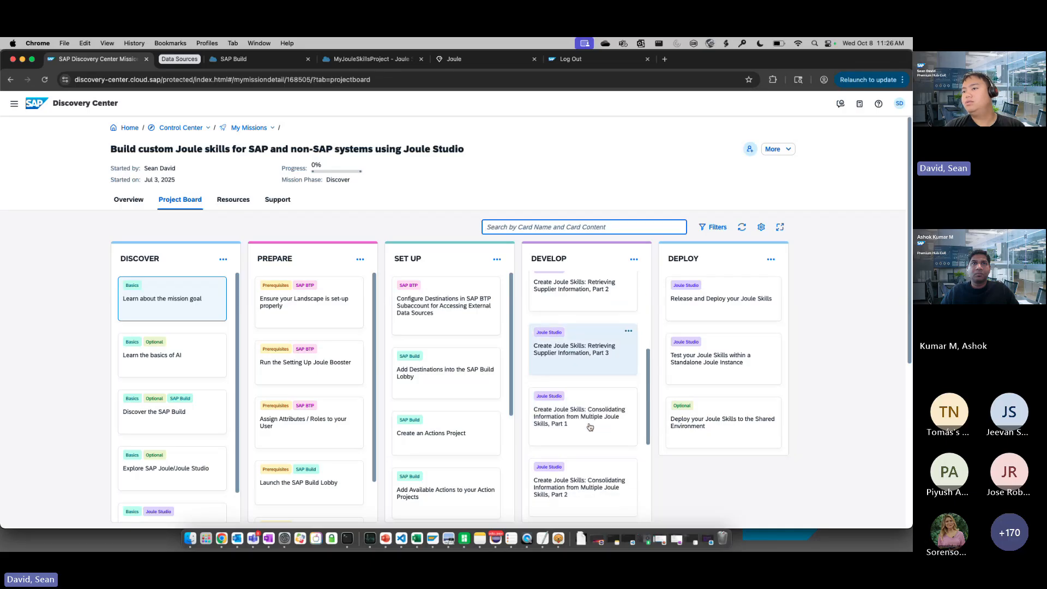
pyautogui.scroll(-4, 589, 427)
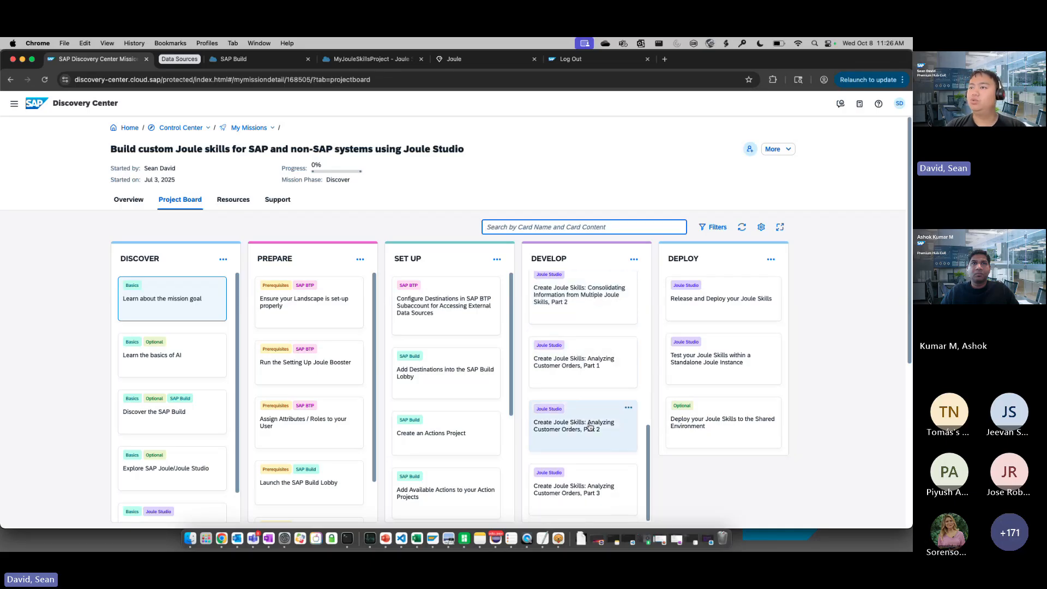
pyautogui.scroll(5, 592, 414)
pyautogui.scroll(3, 593, 396)
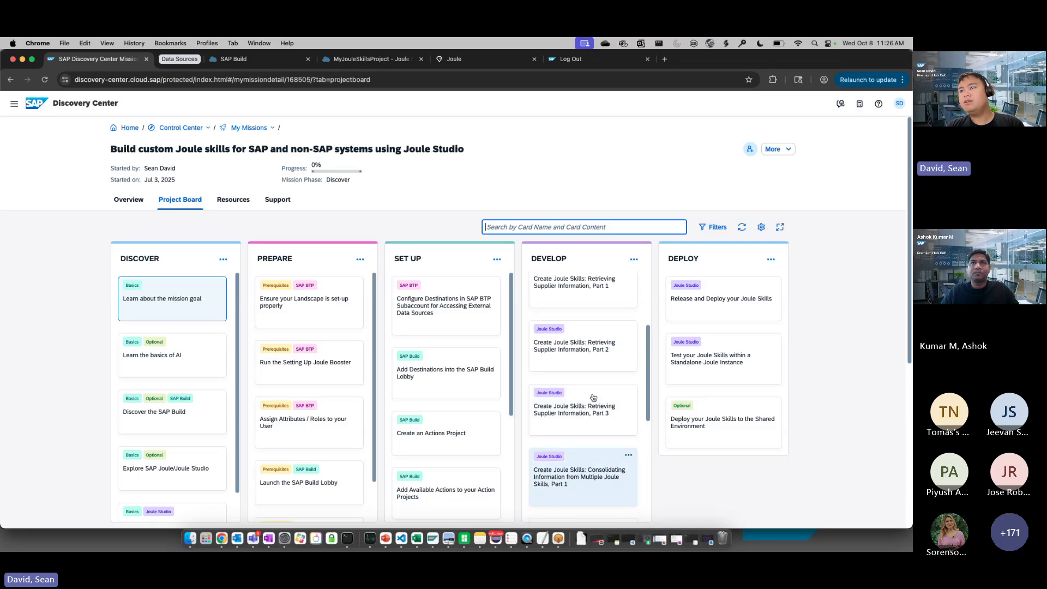
pyautogui.scroll(-1, 579, 371)
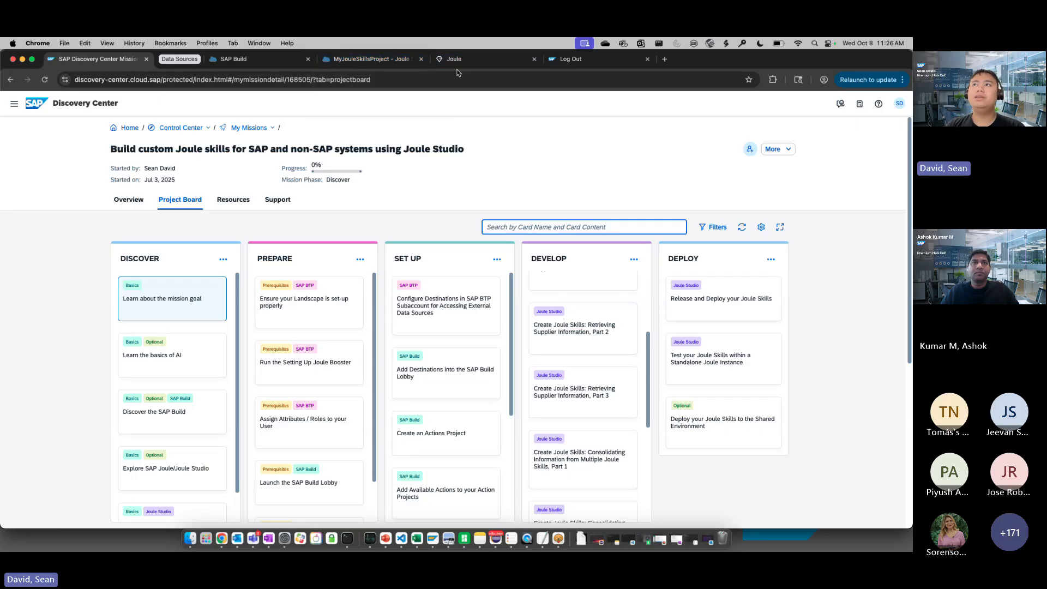
# Switch to MyJouleSkillsProject in Joule Studio and open the Retrieve Customer Order Details skill
pyautogui.click(365, 61)
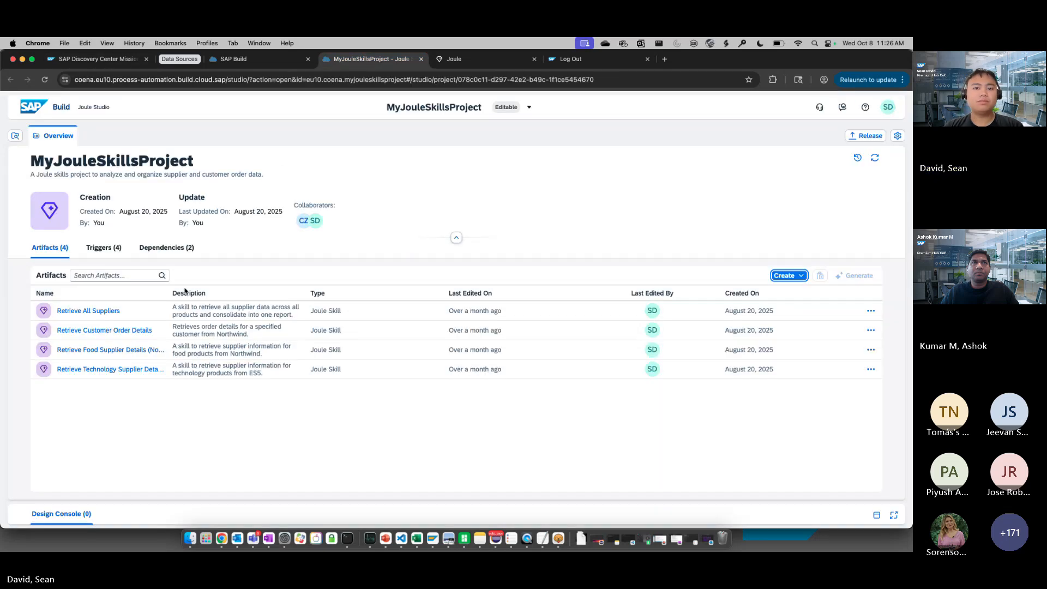
pyautogui.click(112, 331)
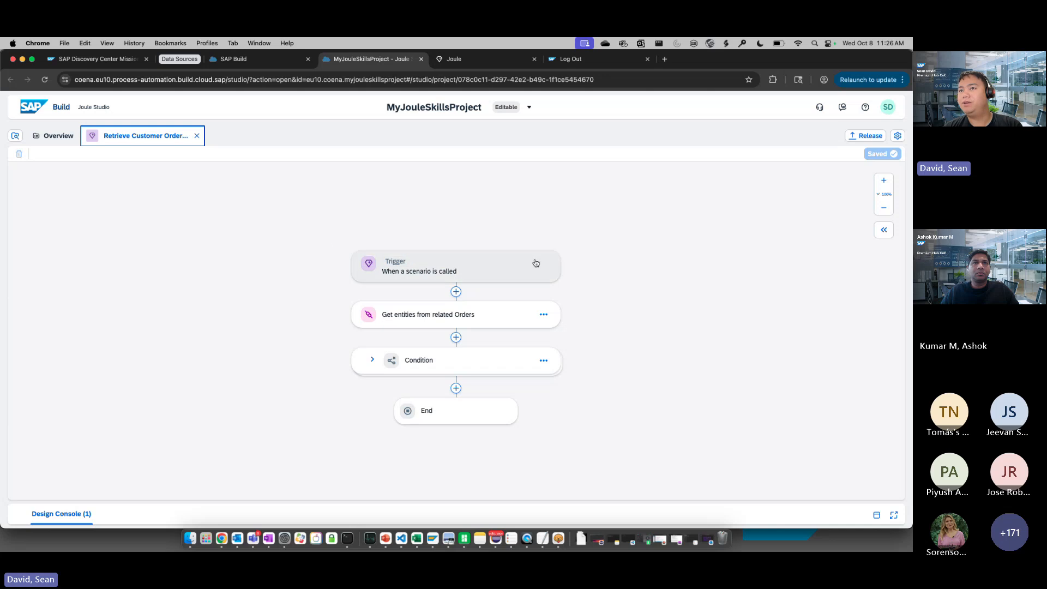
pyautogui.moveTo(736, 250); pyautogui.dragTo(661, 241)
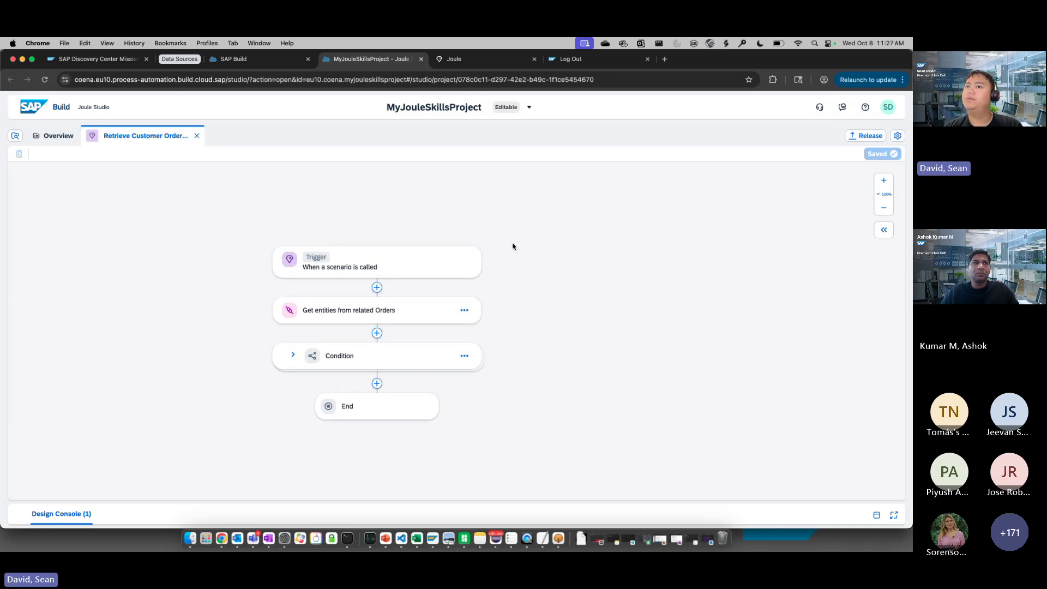
# Review the skill trigger's general settings, input and output parameters, and the step types that can follow it, without adding a step
pyautogui.click(417, 270)
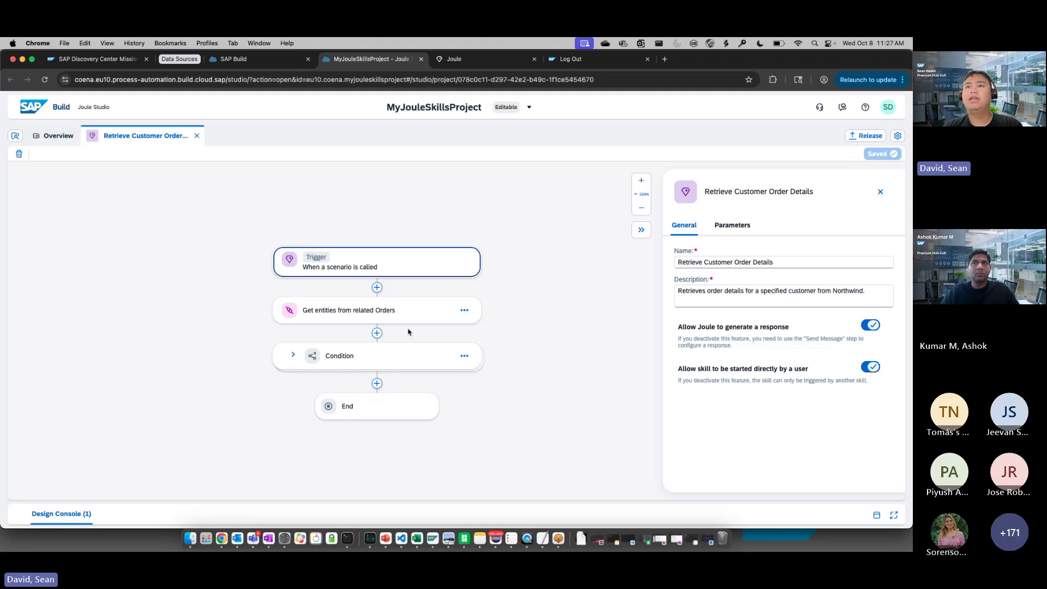
pyautogui.click(377, 287)
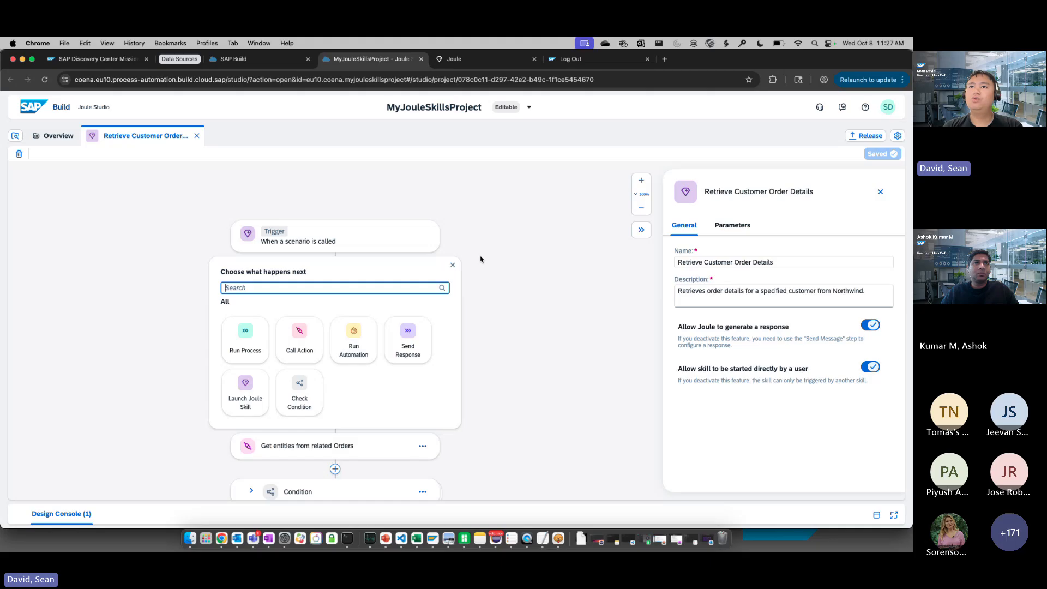
pyautogui.click(453, 266)
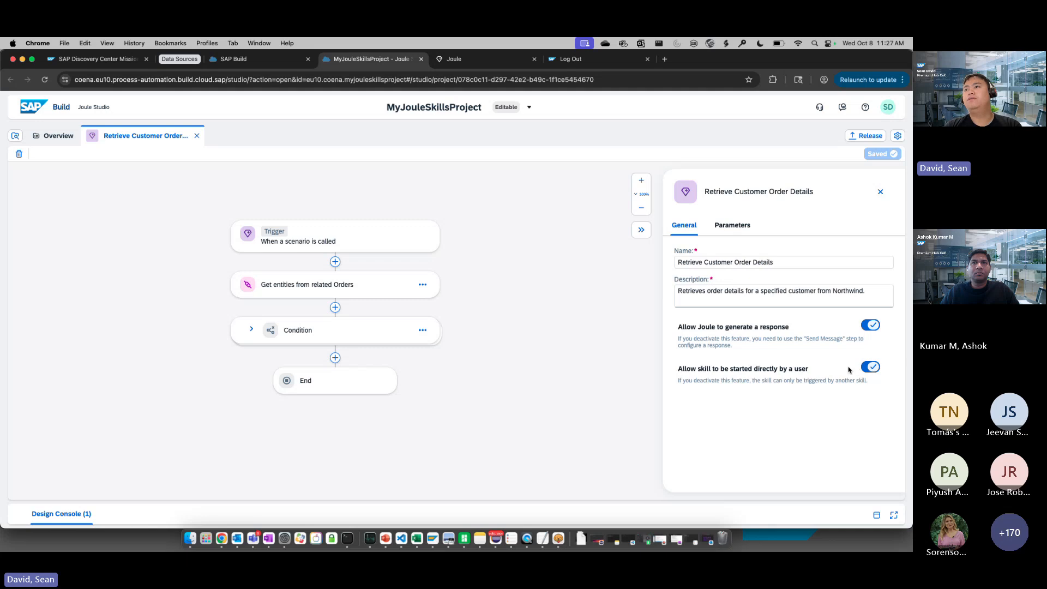
pyautogui.click(733, 225)
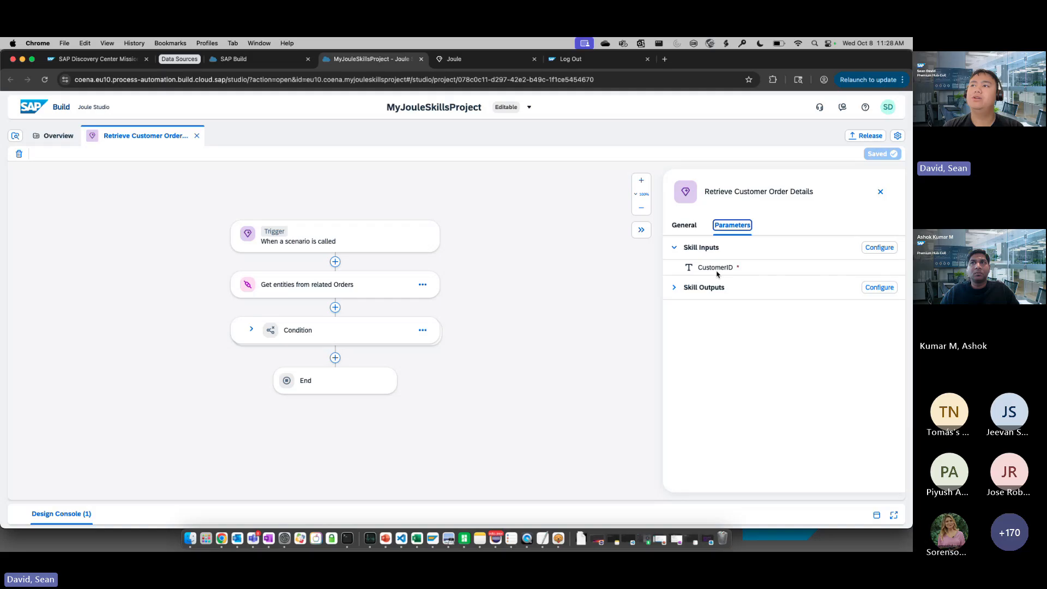
pyautogui.click(675, 288)
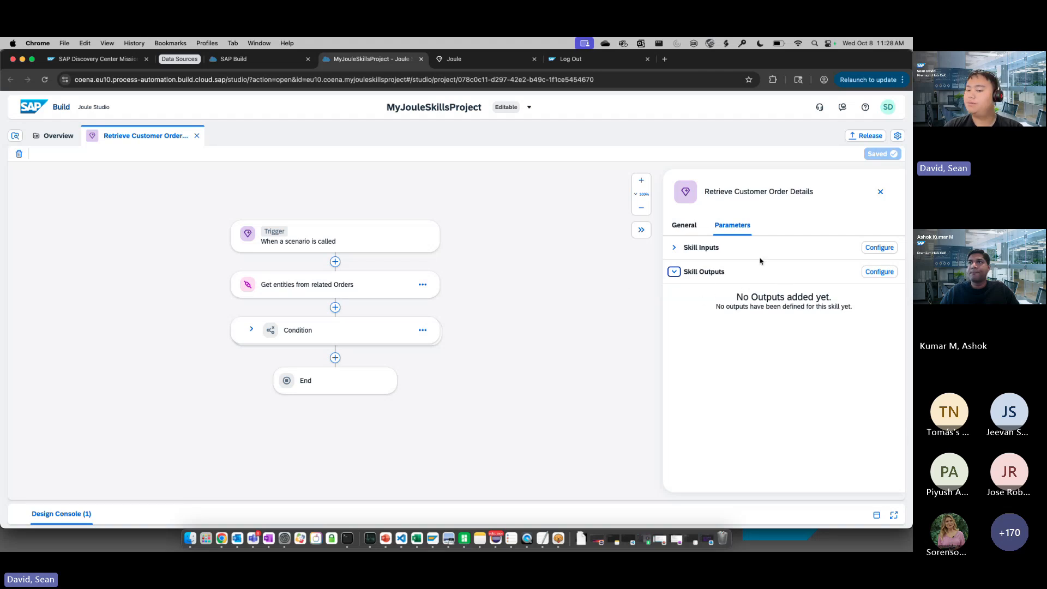
pyautogui.click(880, 192)
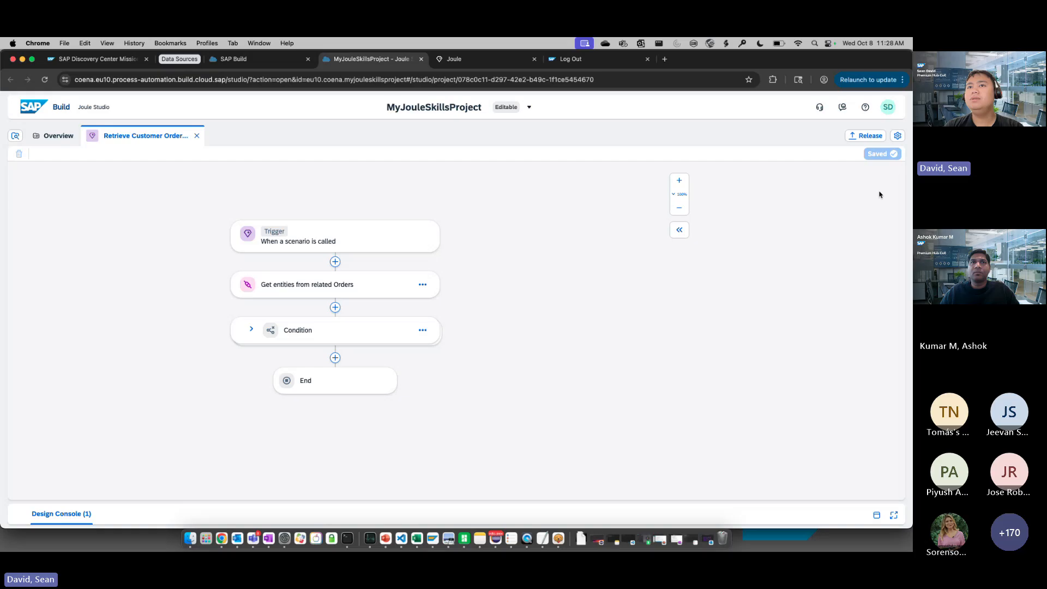
# Examine the general settings and input fields of the Get entities from related Orders action
pyautogui.click(322, 281)
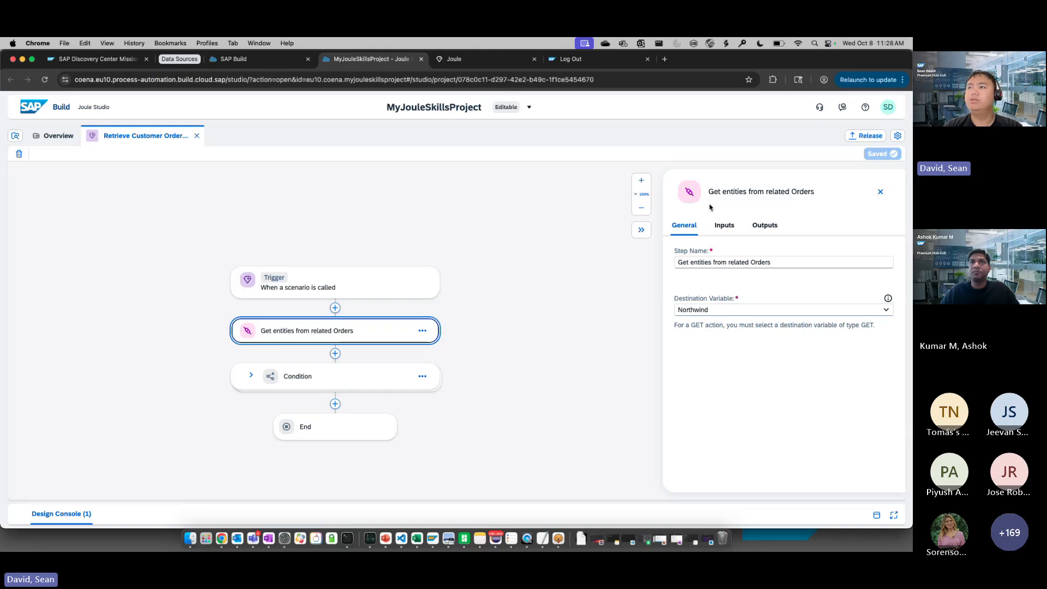
pyautogui.click(723, 225)
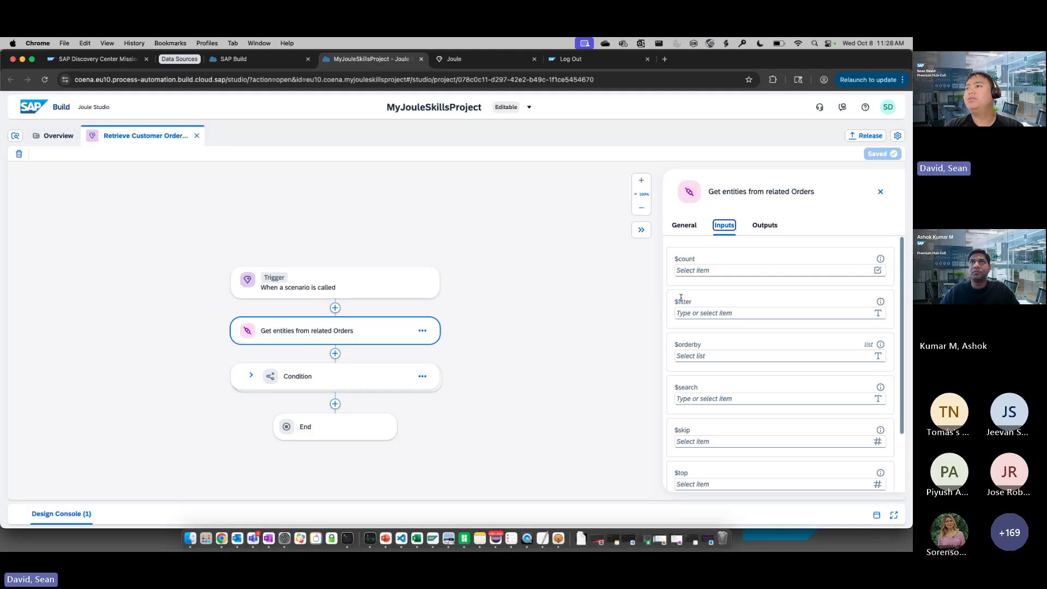
pyautogui.scroll(-3, 752, 269)
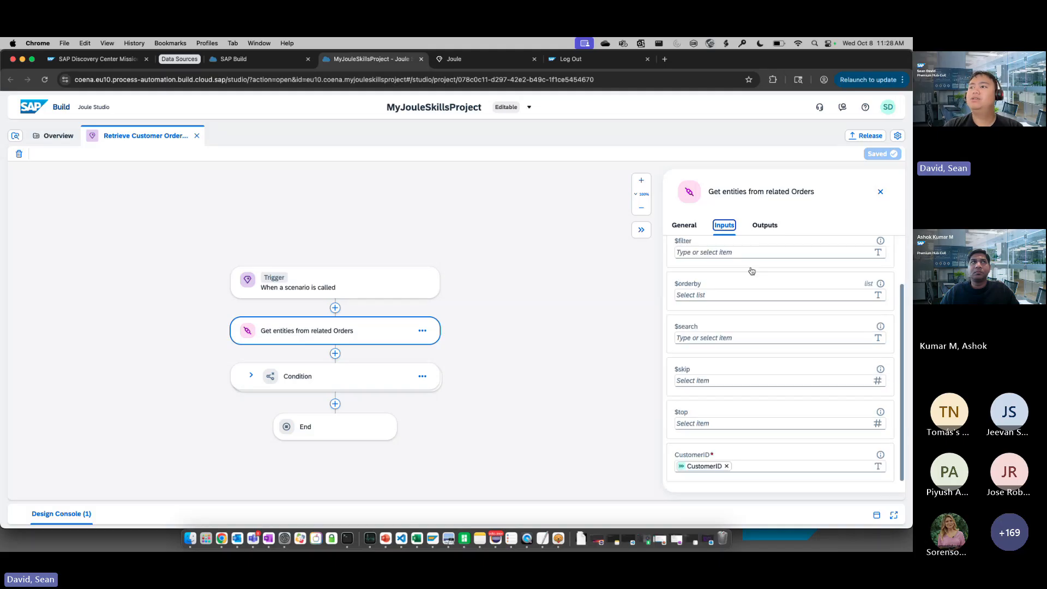
pyautogui.scroll(3, 709, 289)
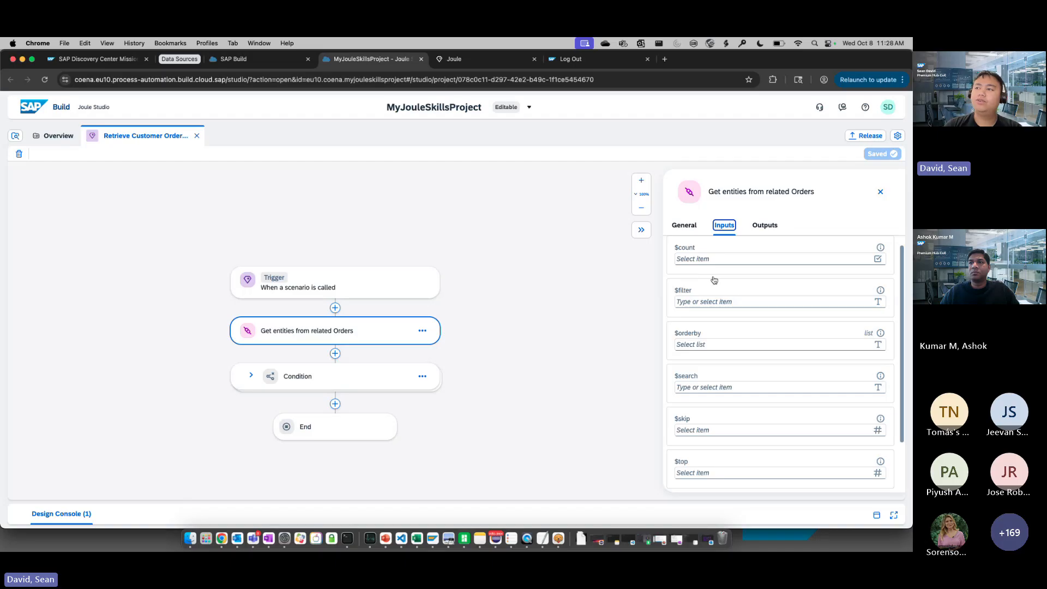
pyautogui.scroll(-2, 704, 280)
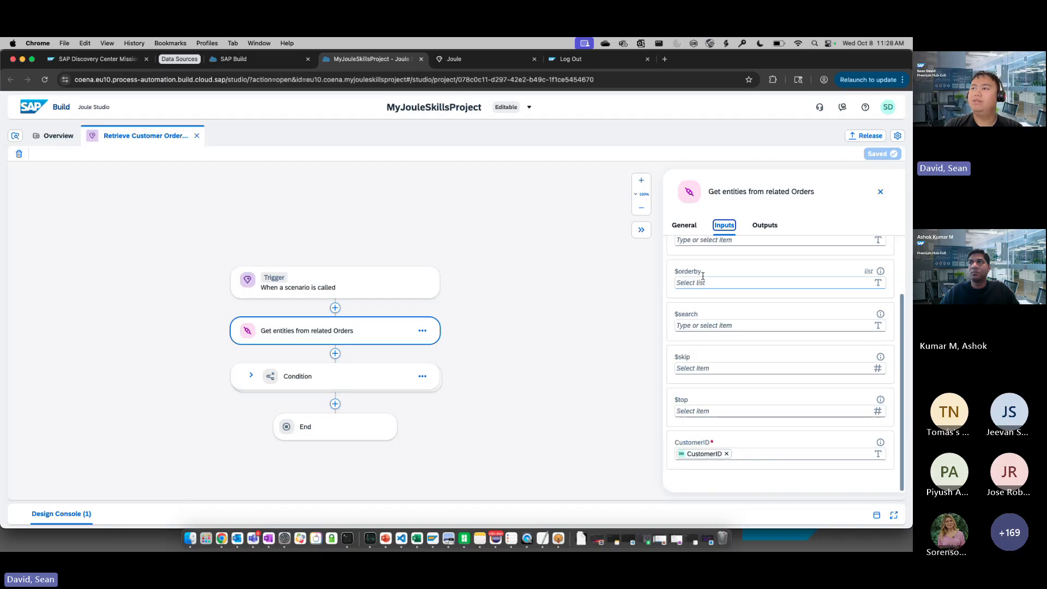
pyautogui.scroll(2, 697, 276)
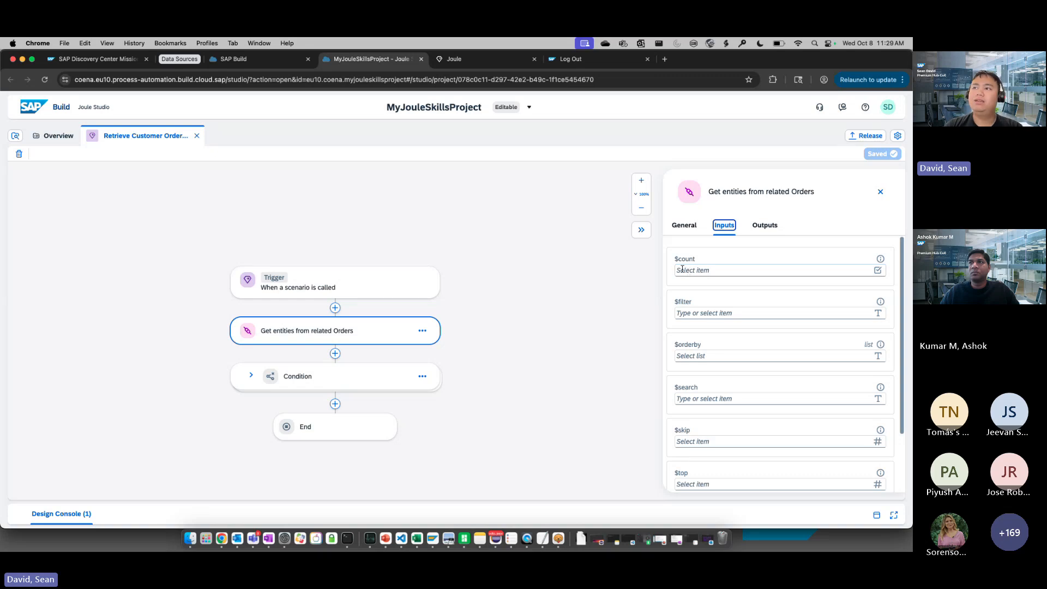
# Try the String To Number function in a formula for the action's $count input, and discard the formula
pyautogui.click(704, 271)
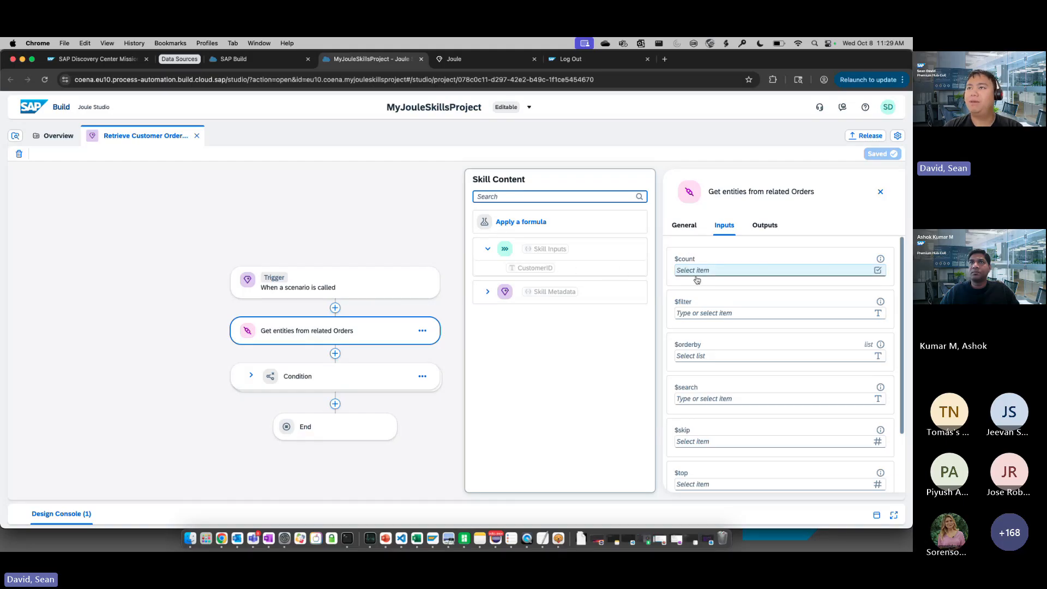
pyautogui.click(506, 229)
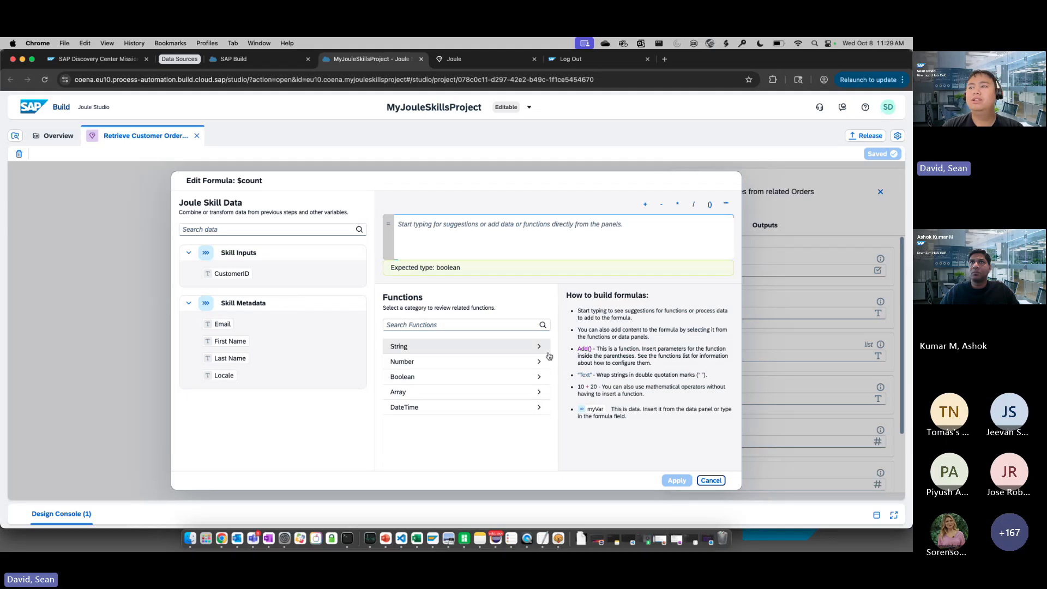
pyautogui.click(526, 349)
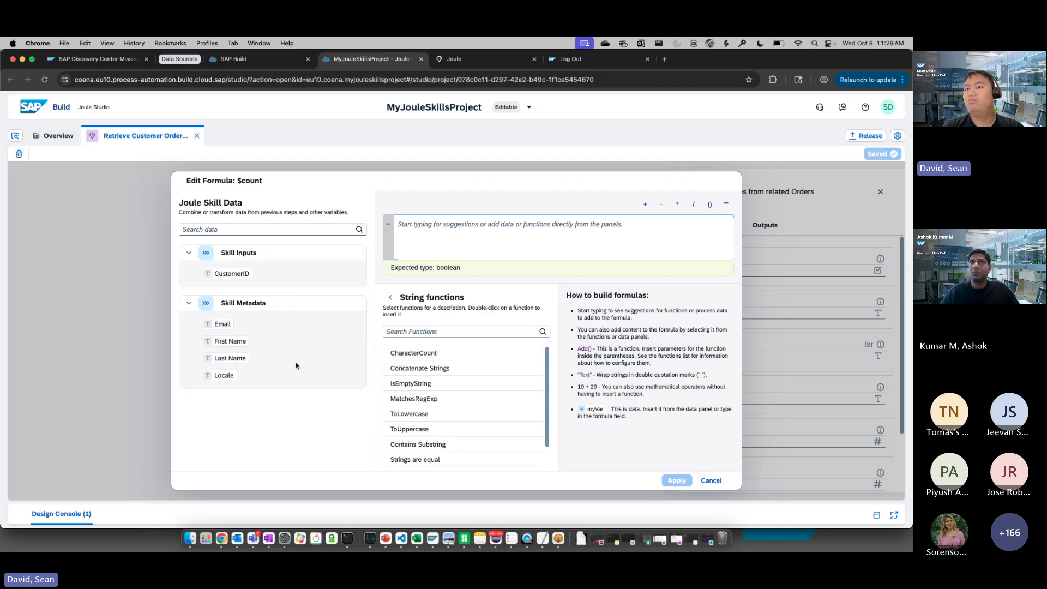
pyautogui.scroll(-2, 463, 397)
pyautogui.doubleClick(431, 447)
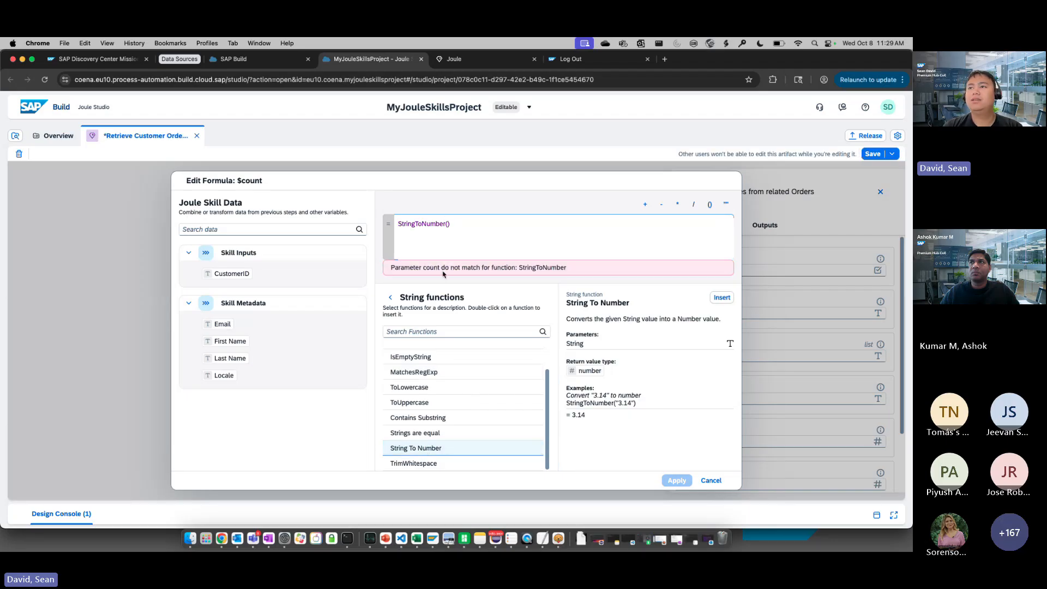
pyautogui.click(390, 296)
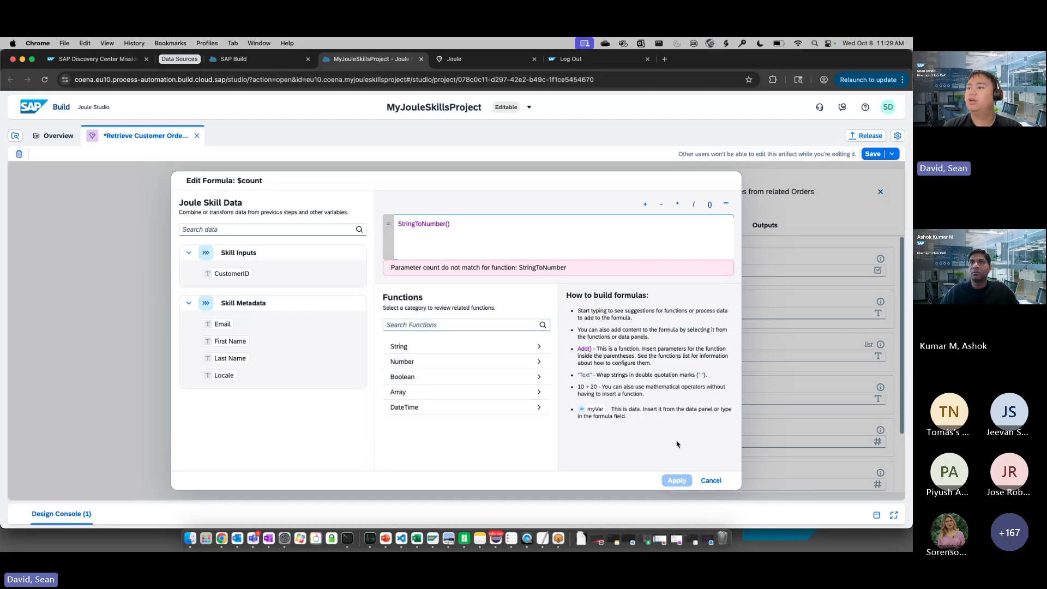
pyautogui.click(711, 481)
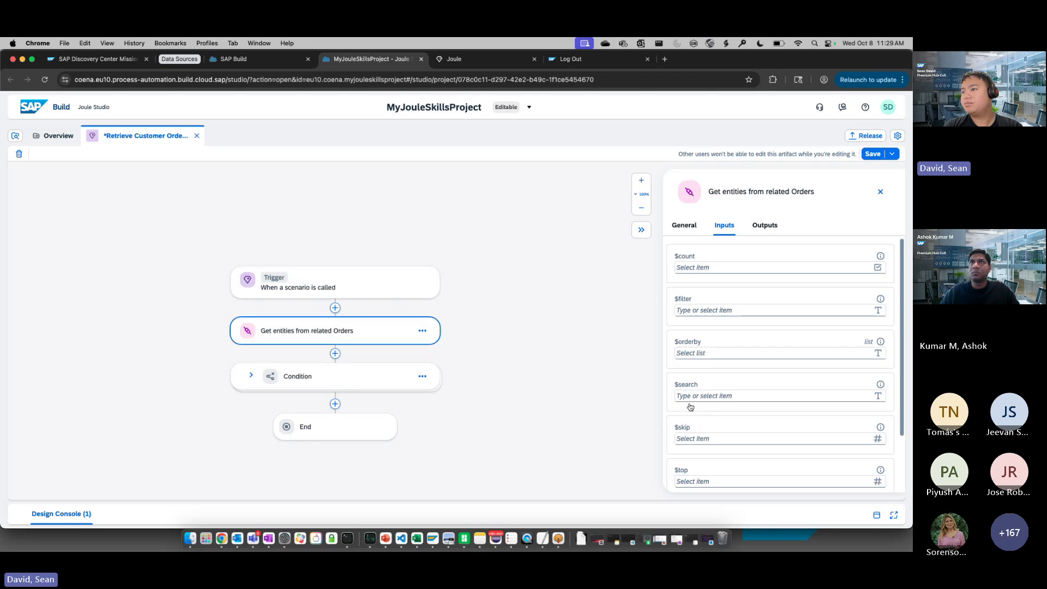
# Inspect the action's CustomerID input mapping and the fields of its output value list, and close the action's settings
pyautogui.scroll(-2, 750, 448)
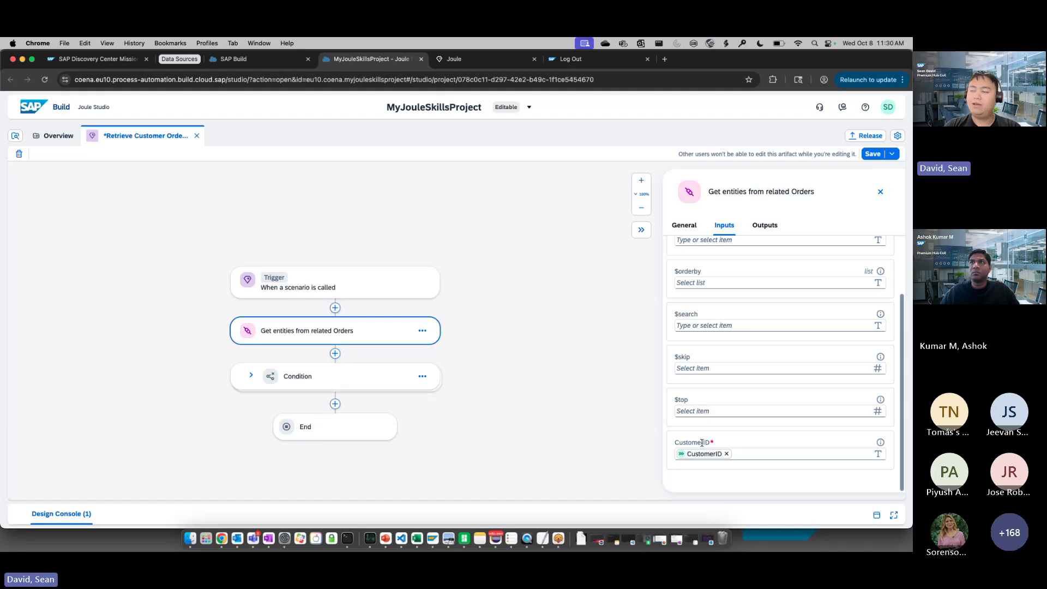
pyautogui.click(760, 454)
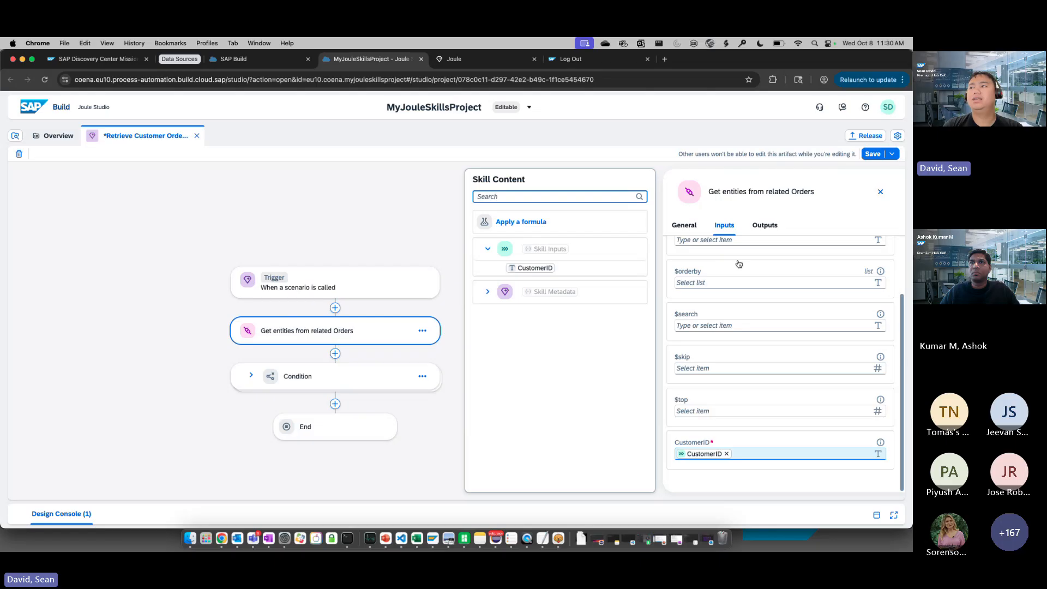
pyautogui.click(764, 225)
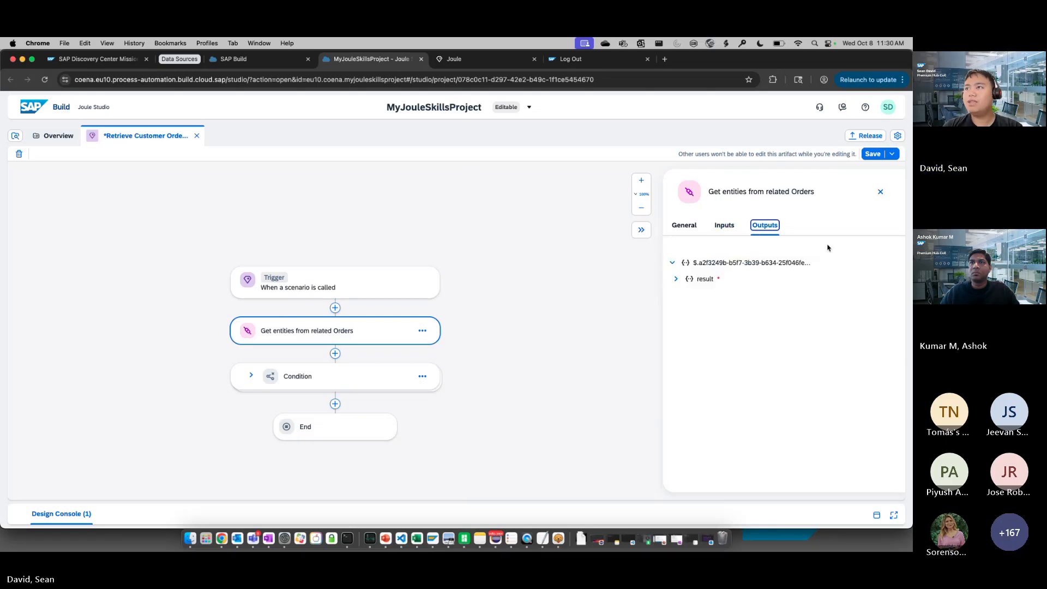
pyautogui.click(675, 278)
pyautogui.click(679, 310)
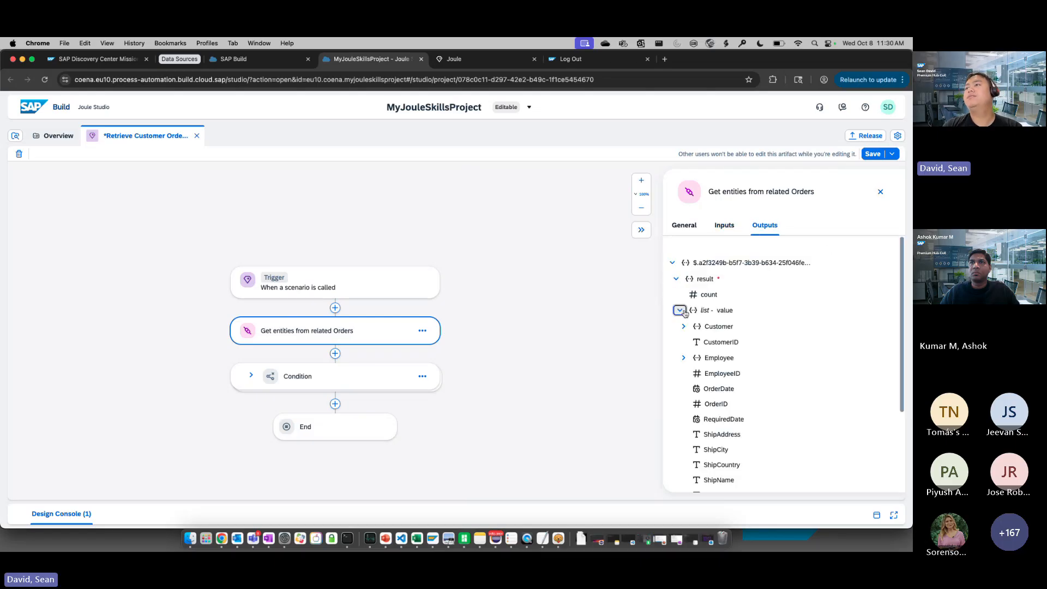
pyautogui.scroll(-2, 740, 322)
pyautogui.scroll(-3, 739, 322)
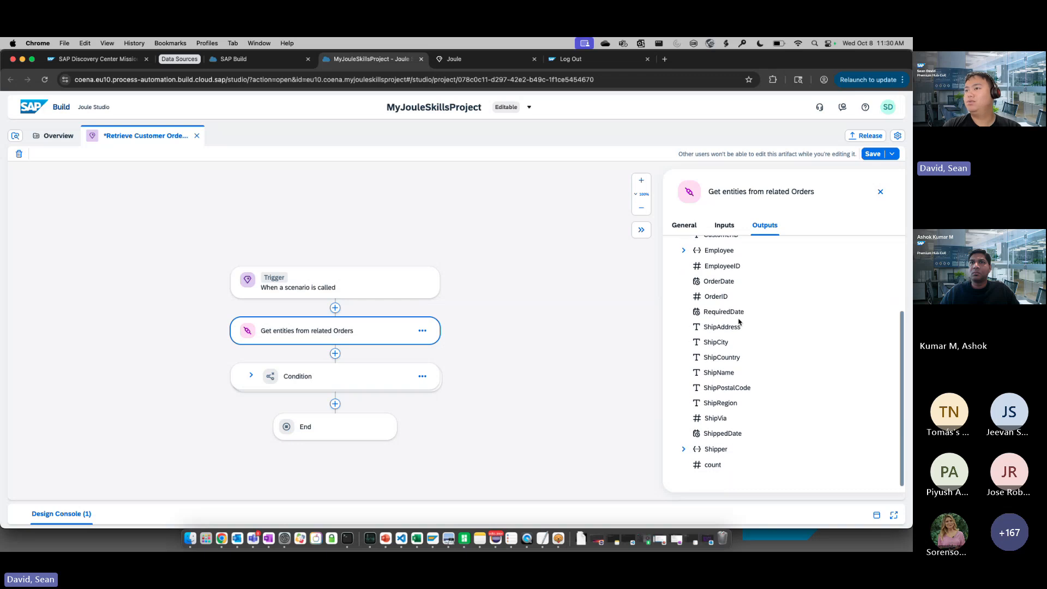
pyautogui.scroll(5, 701, 364)
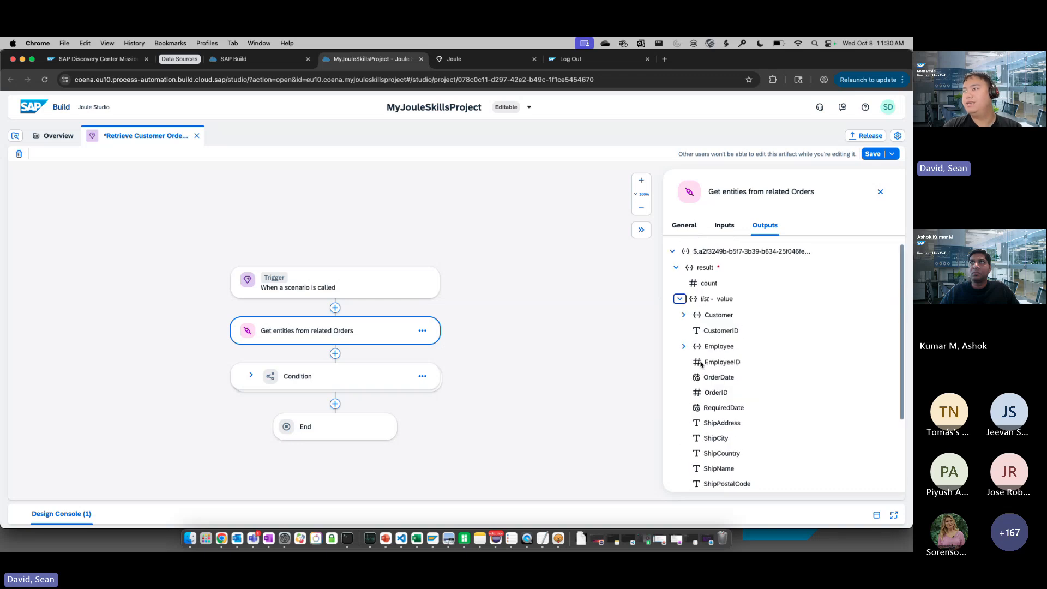
pyautogui.scroll(-5, 715, 304)
pyautogui.scroll(3, 714, 304)
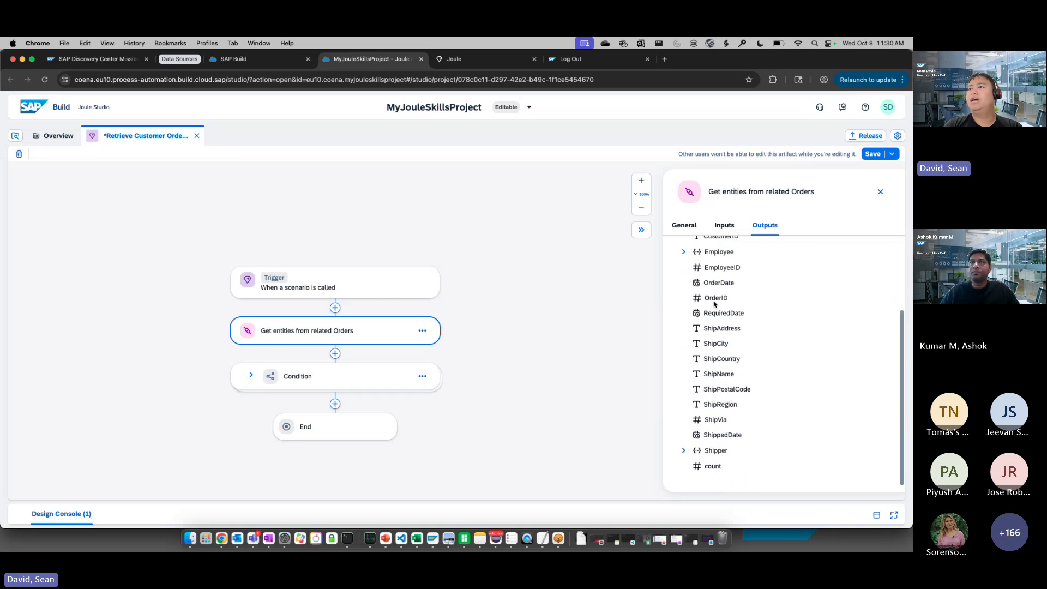
pyautogui.scroll(1, 713, 301)
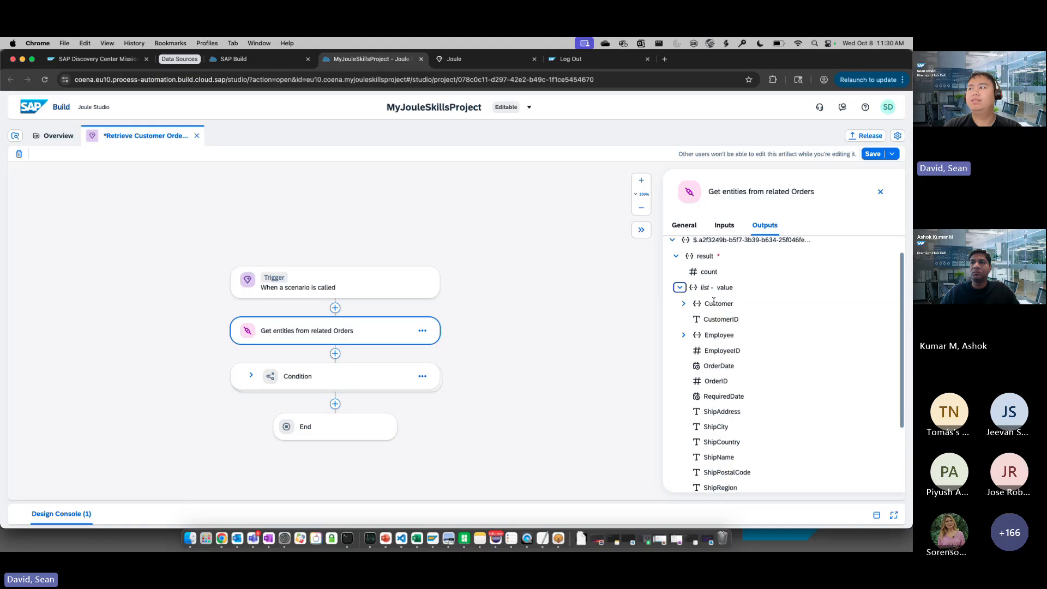
pyautogui.click(881, 192)
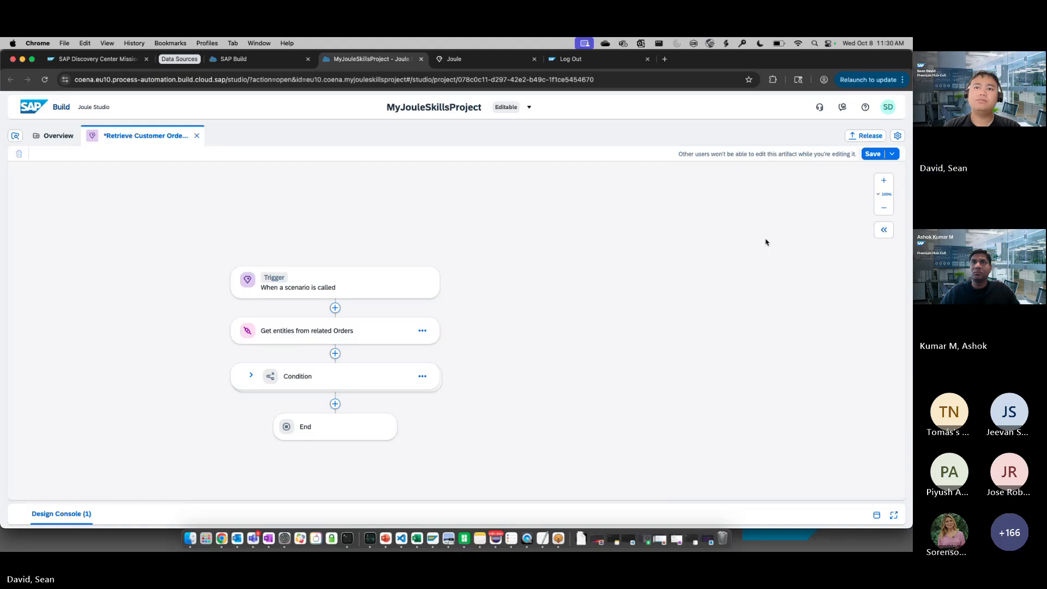
# Review the step types available after the Get entities from related Orders action without adding one, and expand the Condition step's branches
pyautogui.click(335, 354)
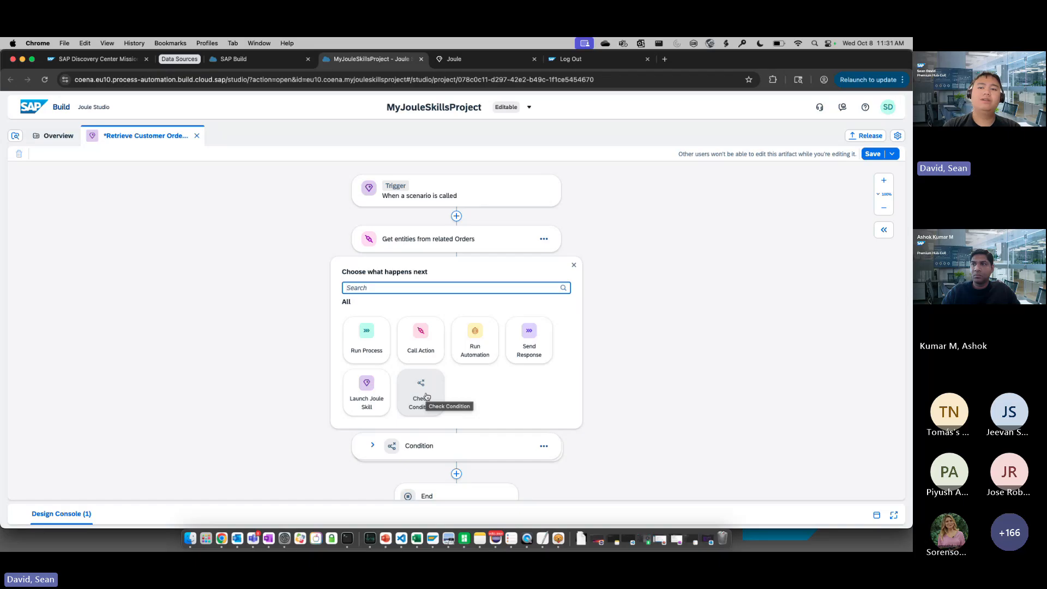
pyautogui.click(573, 264)
pyautogui.click(372, 283)
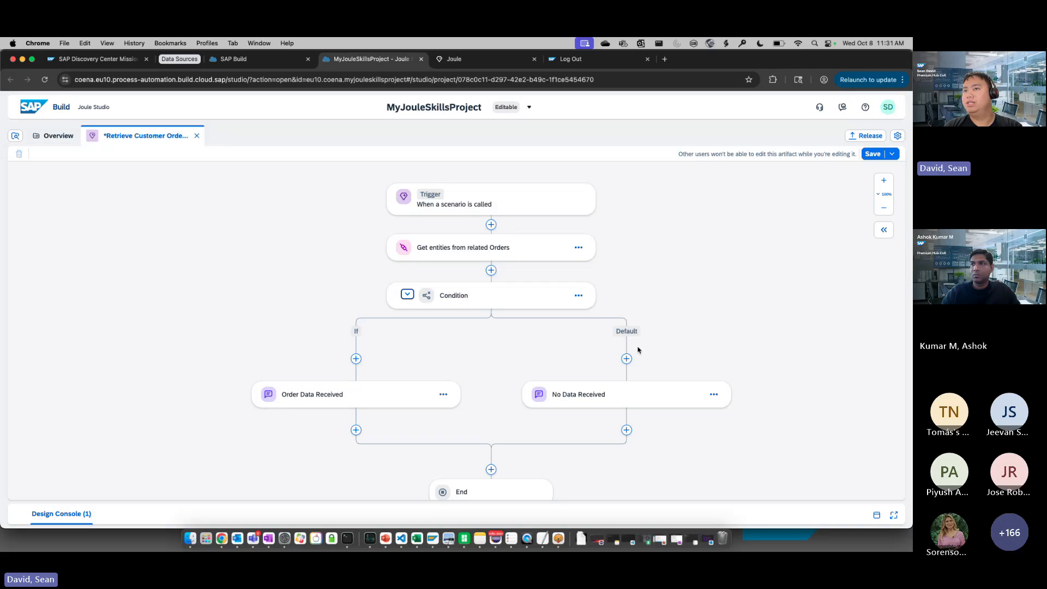
pyautogui.moveTo(671, 348); pyautogui.dragTo(616, 343)
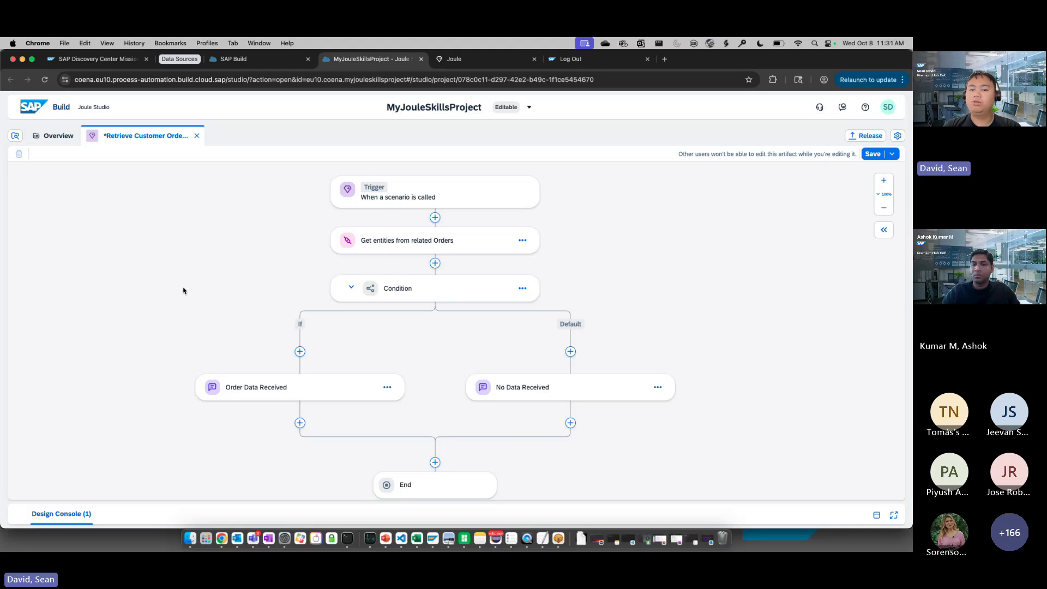
# Inspect the rule behind the Condition step's If branch, leave it unedited, and close the step's settings
pyautogui.click(417, 300)
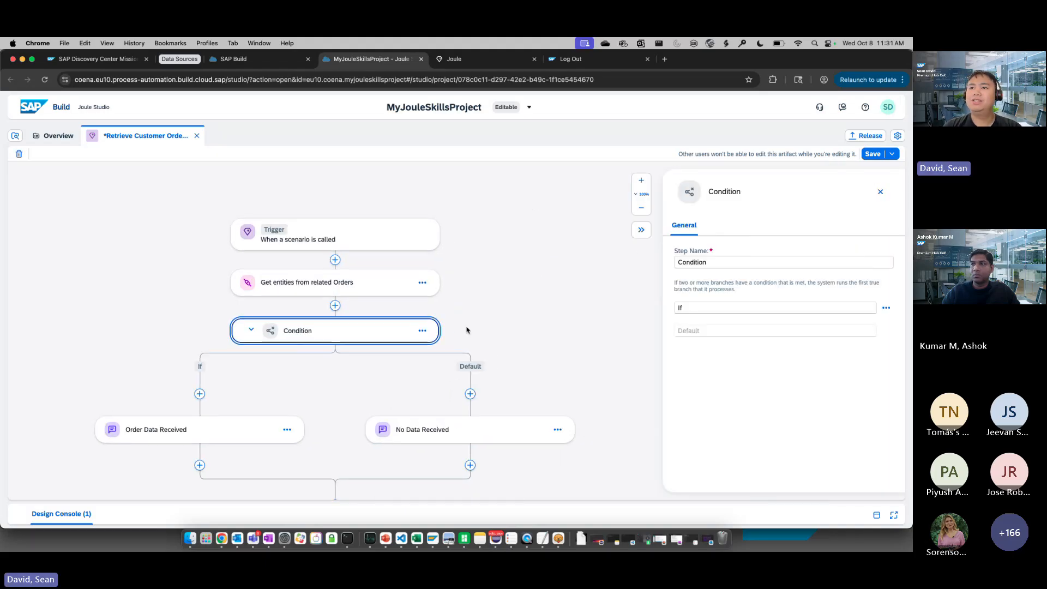
pyautogui.click(423, 331)
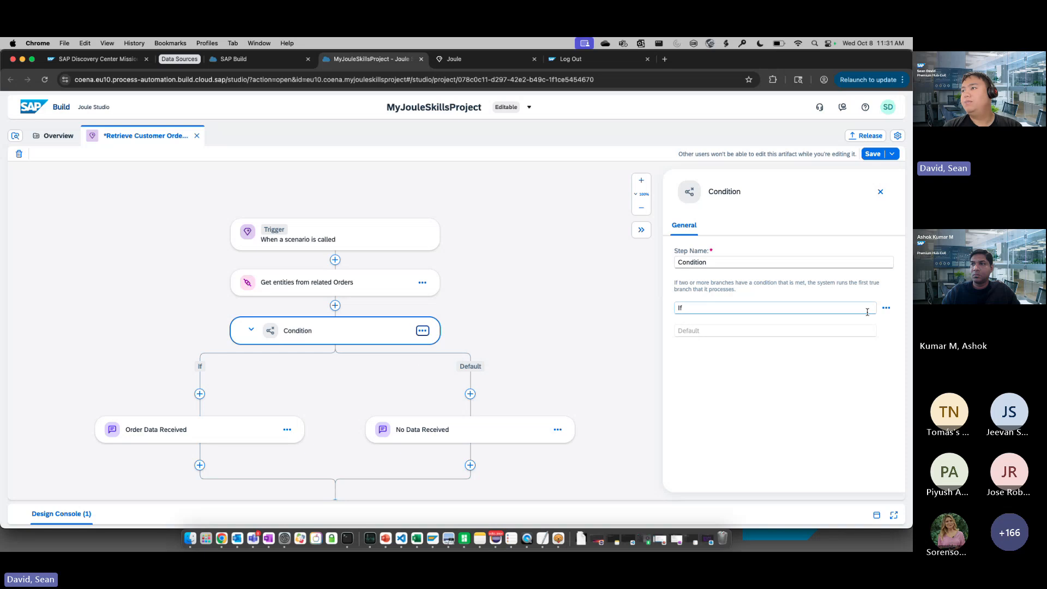
pyautogui.click(886, 307)
pyautogui.click(863, 326)
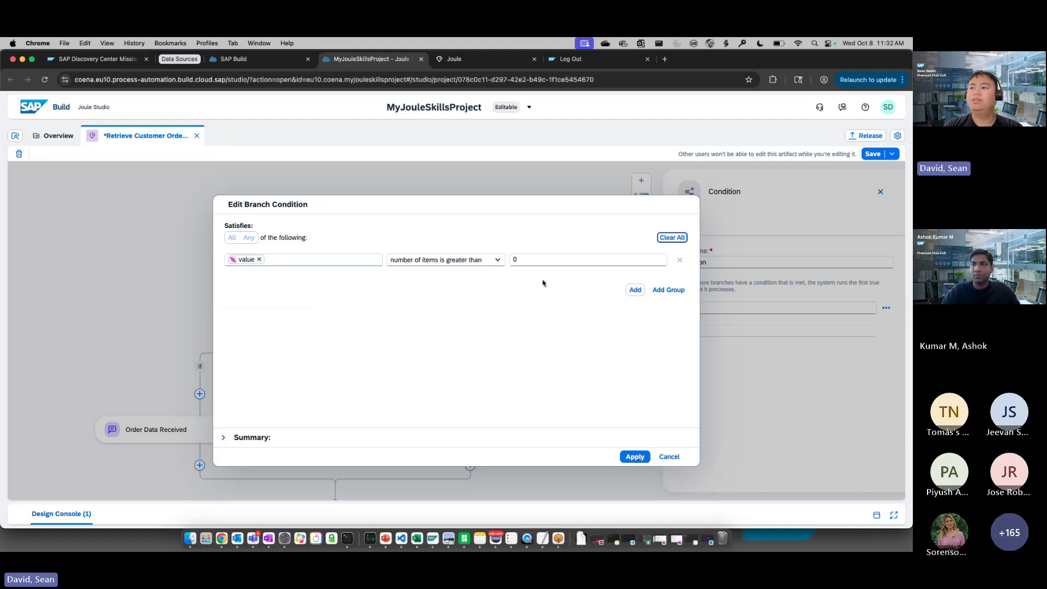
pyautogui.click(669, 457)
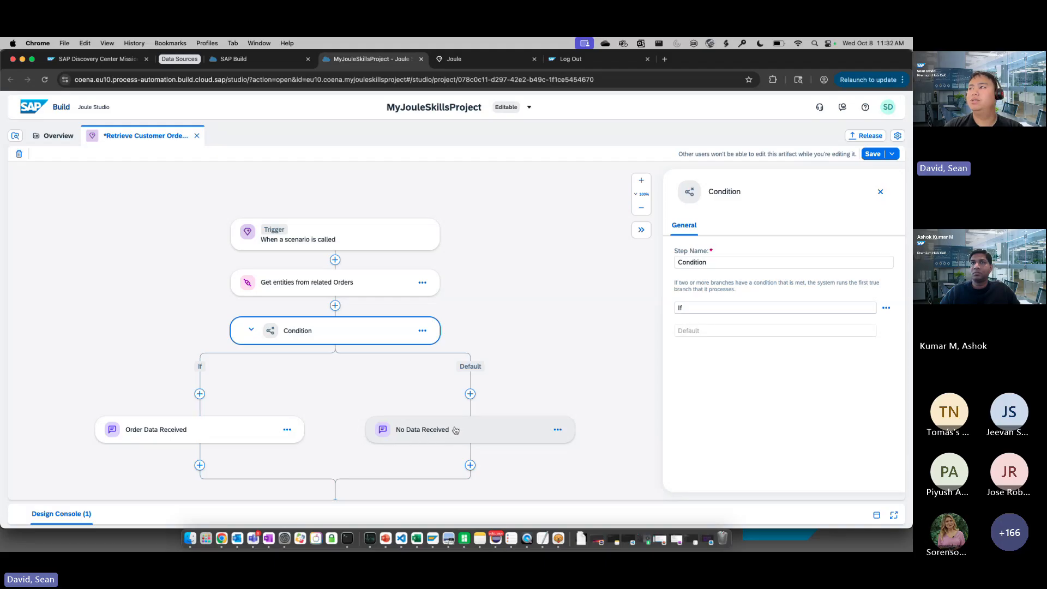
pyautogui.click(880, 192)
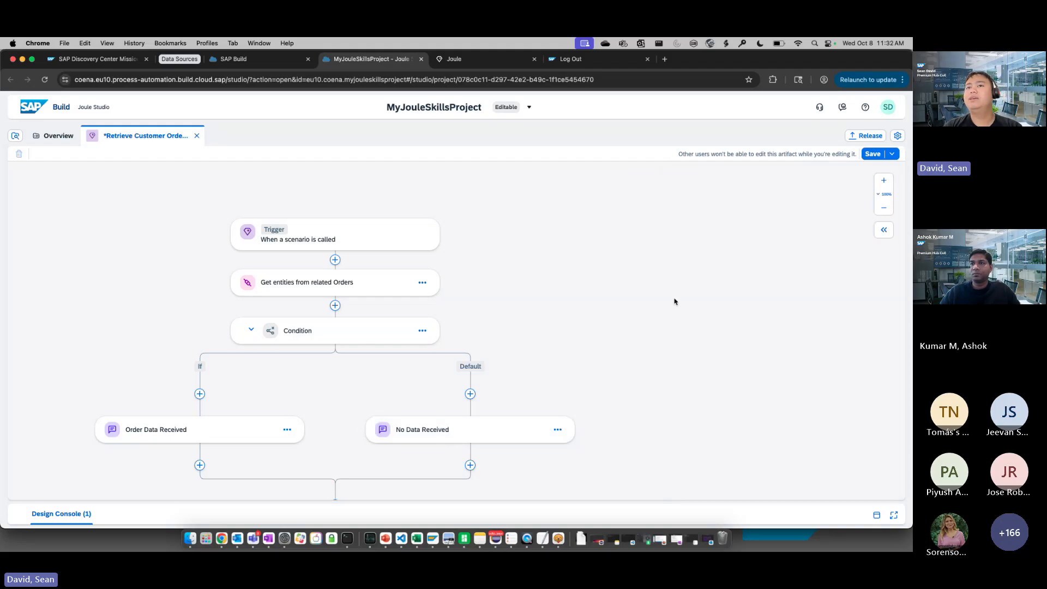
# Open the Order Data Received step's message editor and review the available message types, keeping List
pyautogui.moveTo(674, 302); pyautogui.dragTo(760, 238)
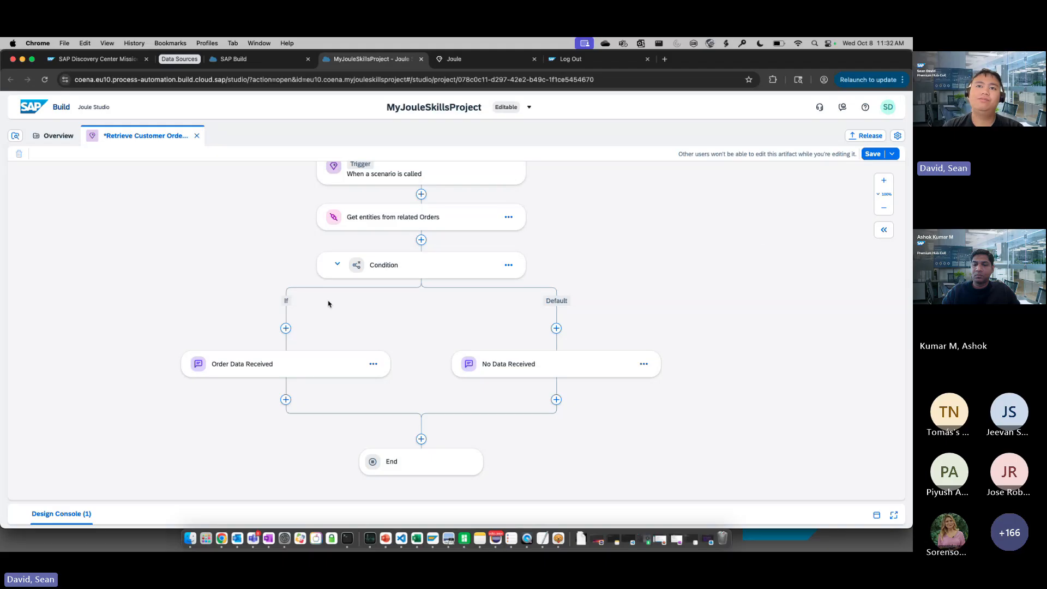
pyautogui.click(292, 364)
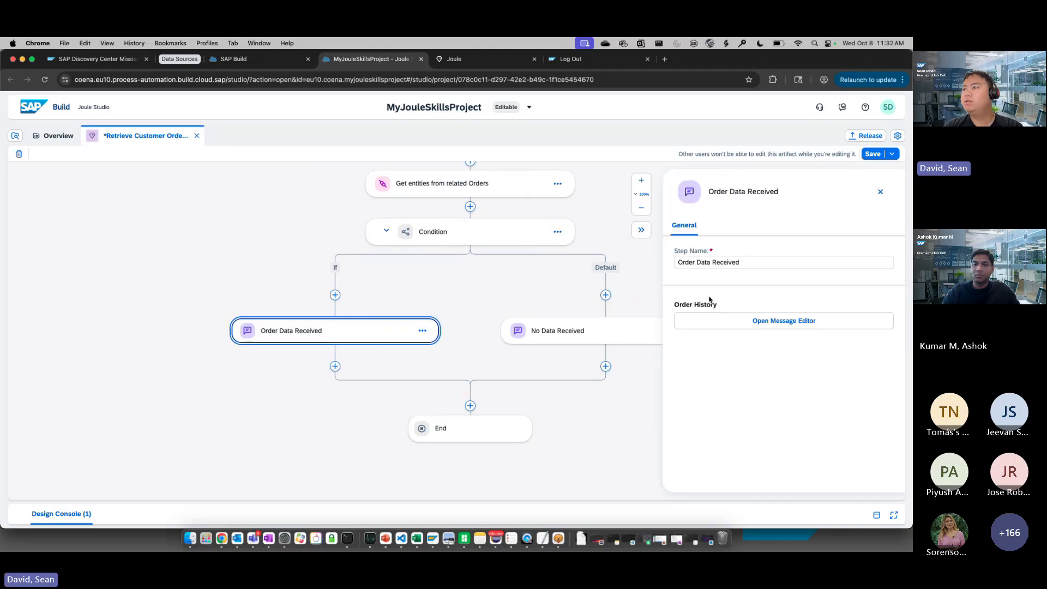
pyautogui.click(742, 323)
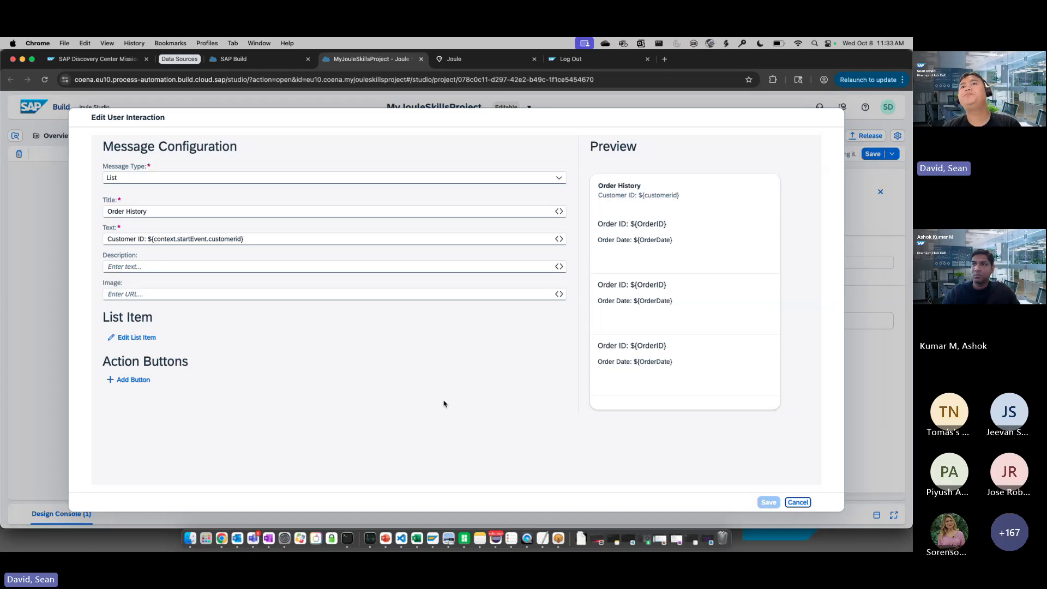
pyautogui.click(562, 178)
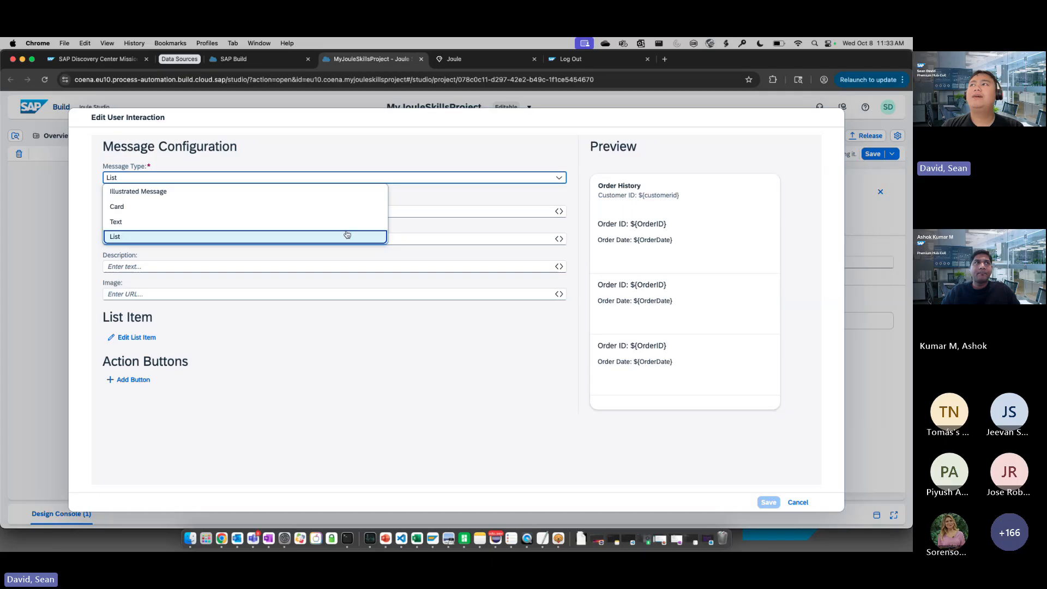
pyautogui.click(489, 197)
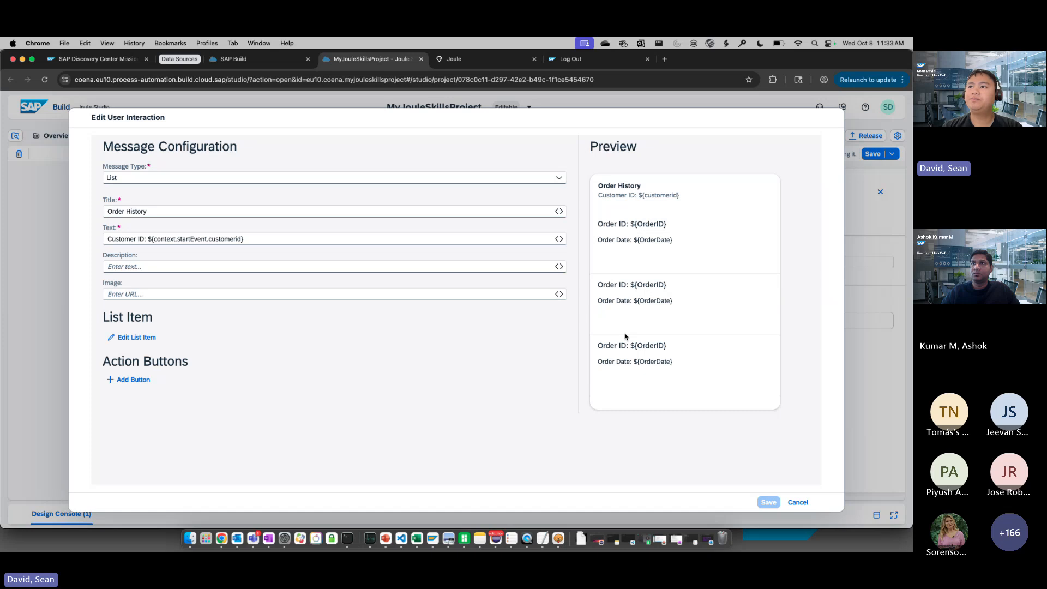
# Explore the context and action result data that can be mapped to the list message's Description, without choosing any
pyautogui.click(559, 266)
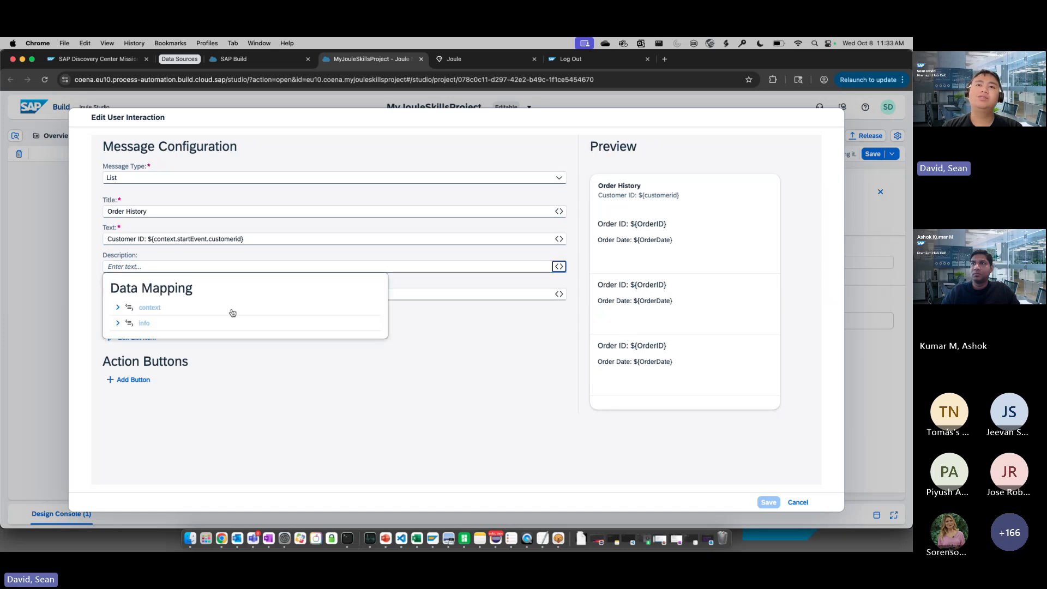
pyautogui.click(119, 309)
pyautogui.click(126, 340)
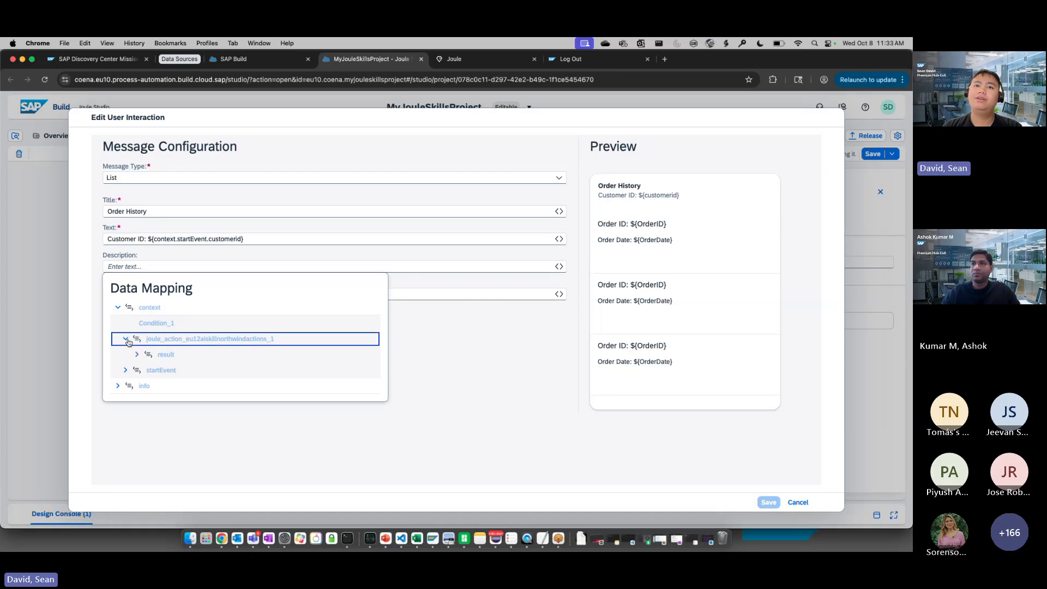
pyautogui.click(137, 354)
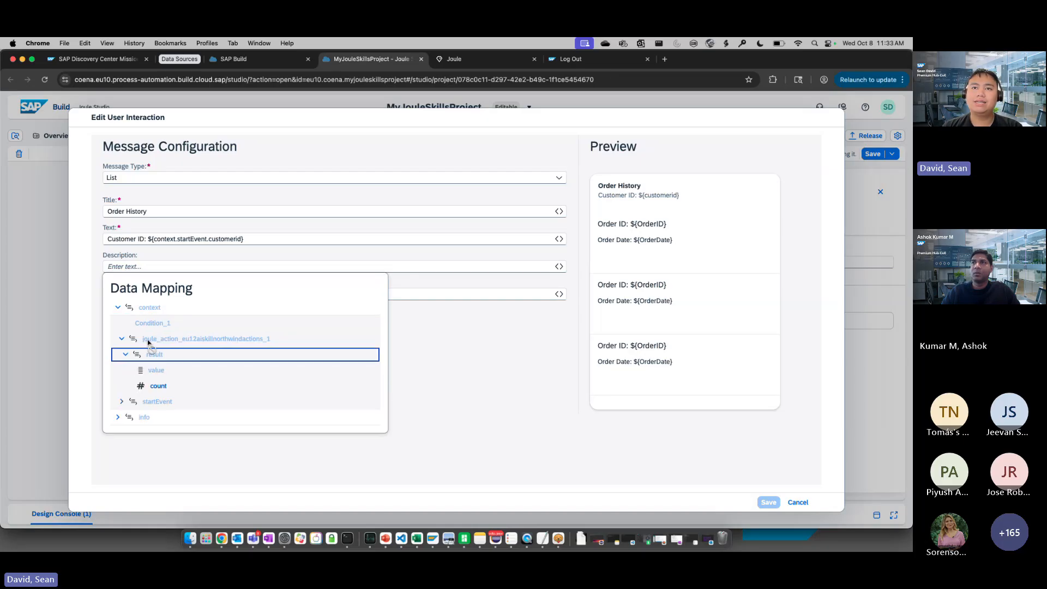
pyautogui.moveTo(148, 349)
pyautogui.mouseDown()
pyautogui.moveTo(273, 346)
pyautogui.moveTo(180, 339)
pyautogui.moveTo(225, 344)
pyautogui.moveTo(156, 364)
pyautogui.mouseUp()
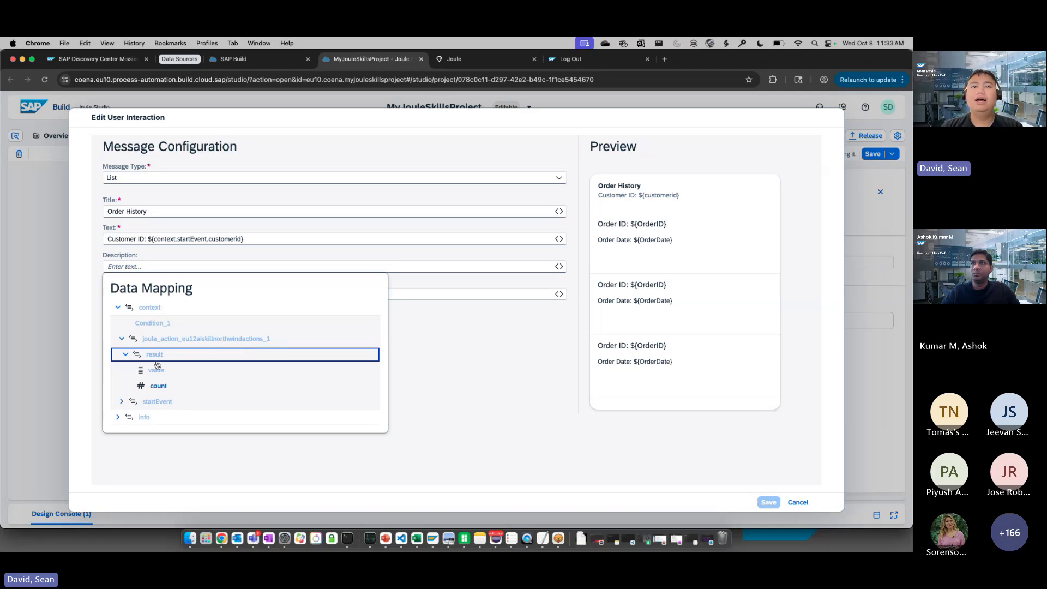
pyautogui.click(474, 343)
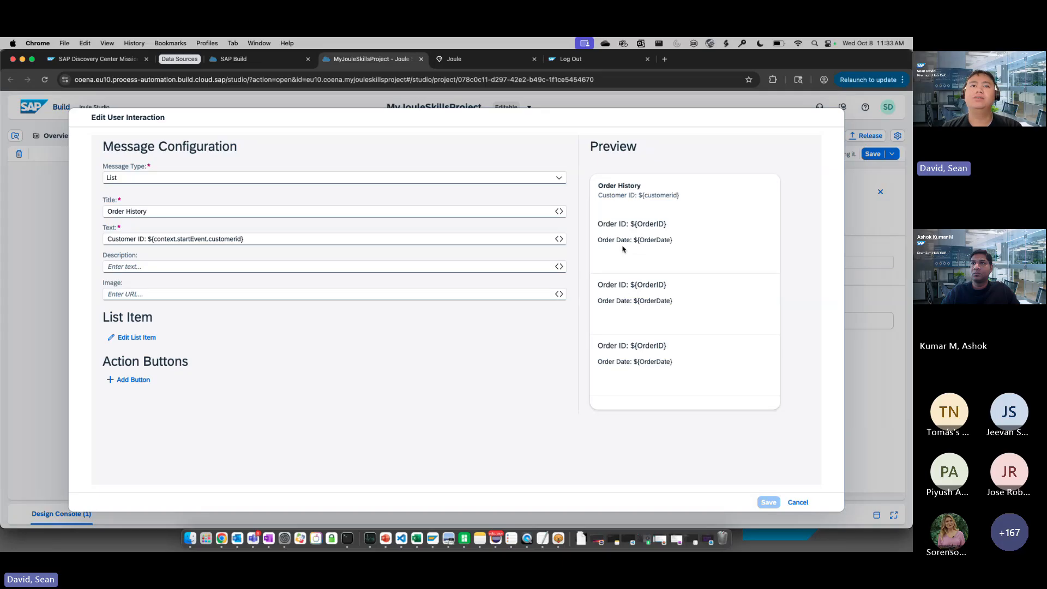
# Examine the list item's configuration and the order fields available for the Shipping Address attribute, and leave the message editor without saving
pyautogui.click(136, 337)
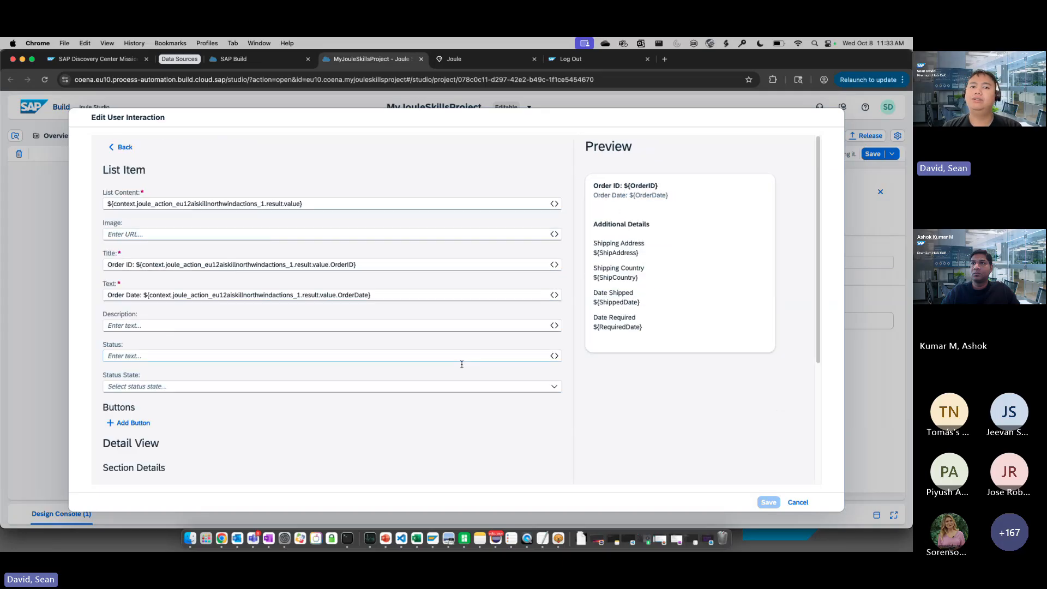
pyautogui.scroll(-6, 436, 376)
pyautogui.click(515, 369)
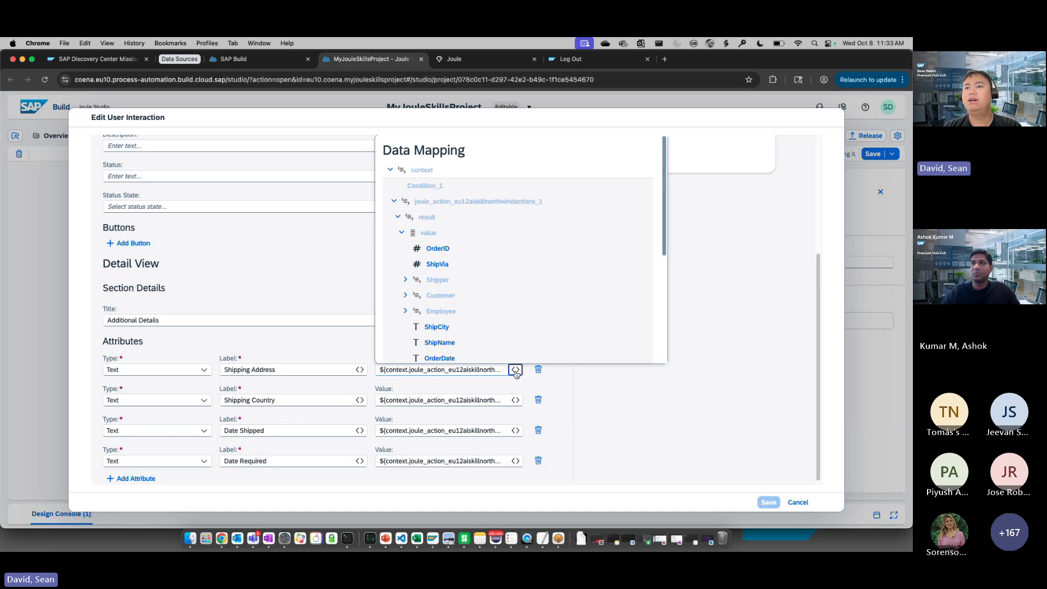
pyautogui.scroll(-1, 465, 297)
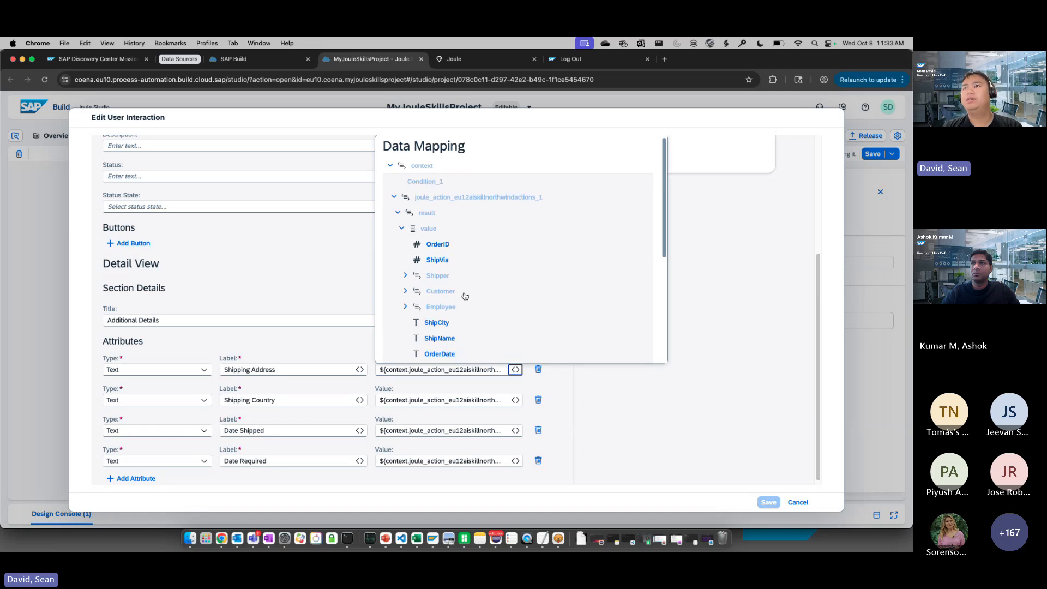
pyautogui.scroll(1, 465, 284)
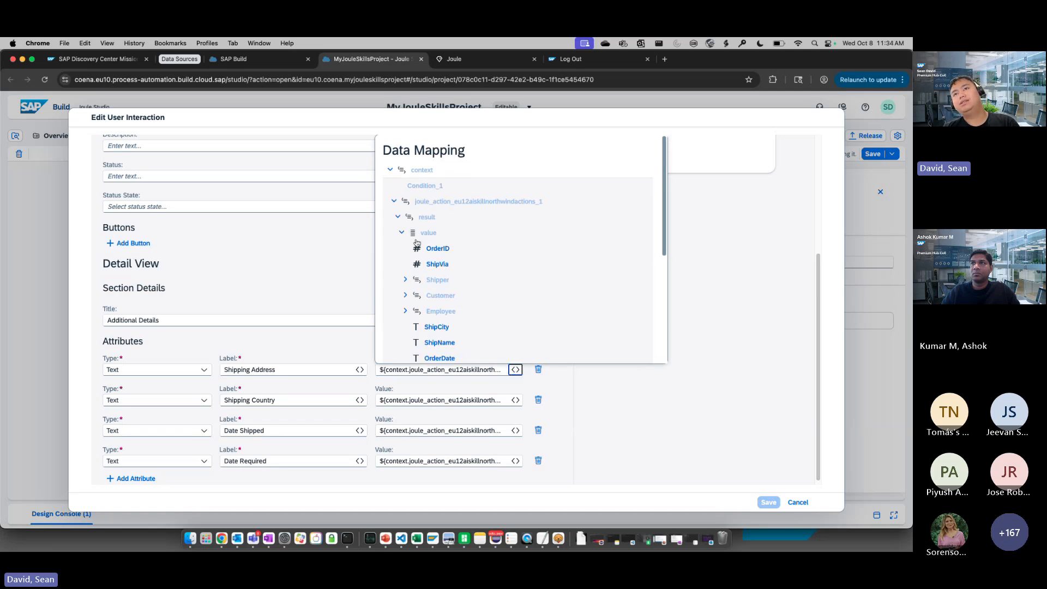
pyautogui.scroll(-3, 439, 268)
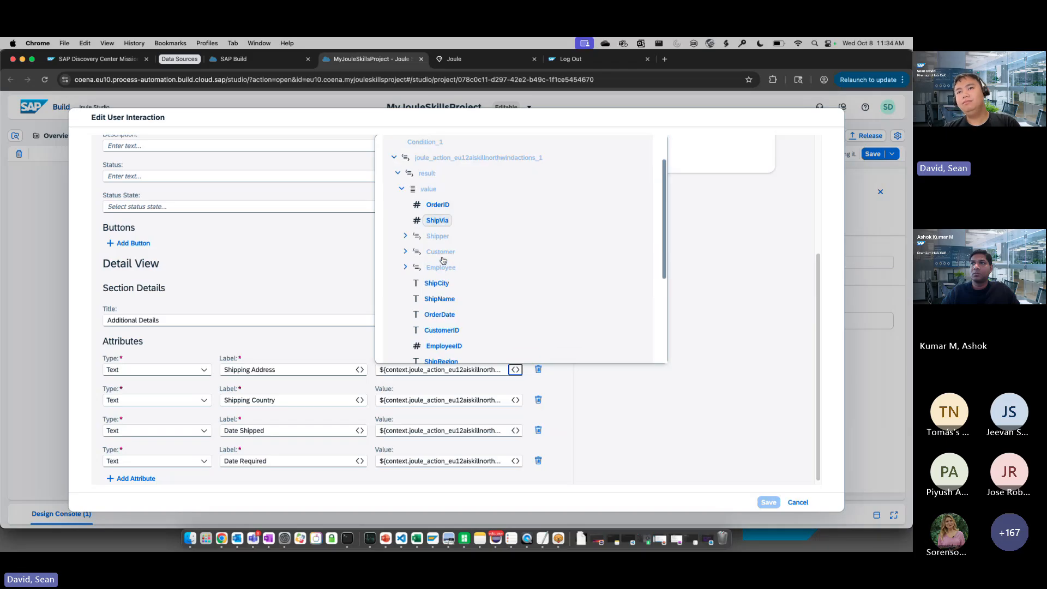
pyautogui.scroll(-1, 442, 281)
pyautogui.scroll(-5, 442, 281)
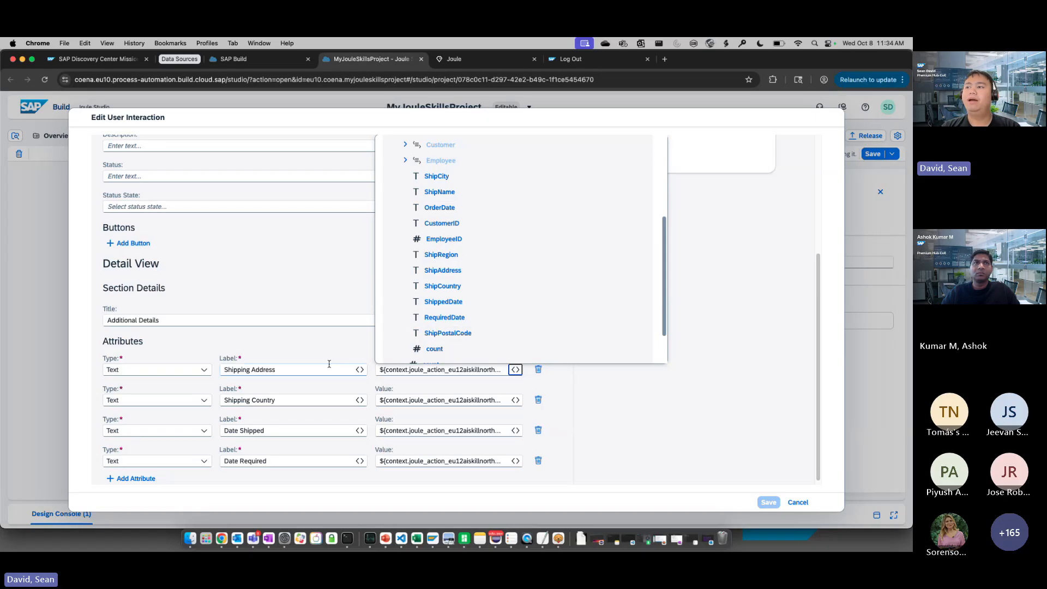
pyautogui.scroll(5, 319, 342)
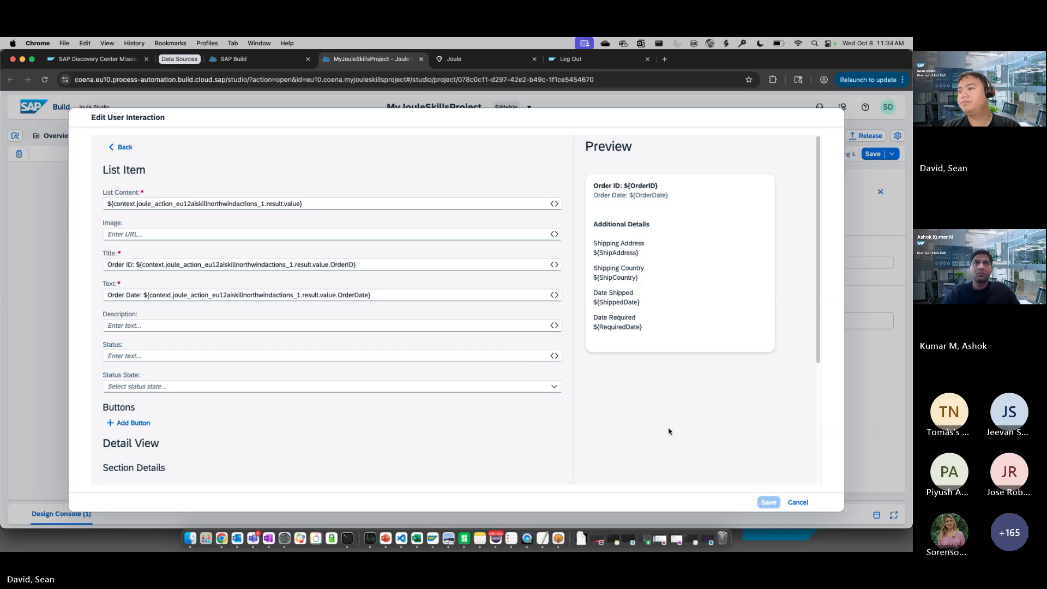
pyautogui.click(798, 502)
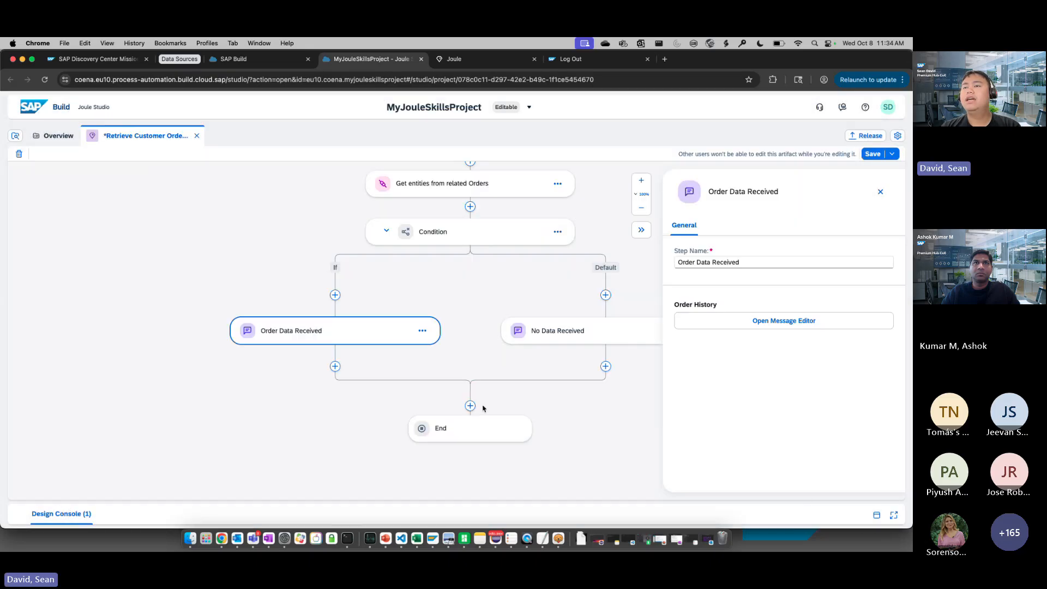
# Examine the No Data Received step's message configuration and its Illustration setting, and leave the editor without saving
pyautogui.hscroll(3, 459, 362)
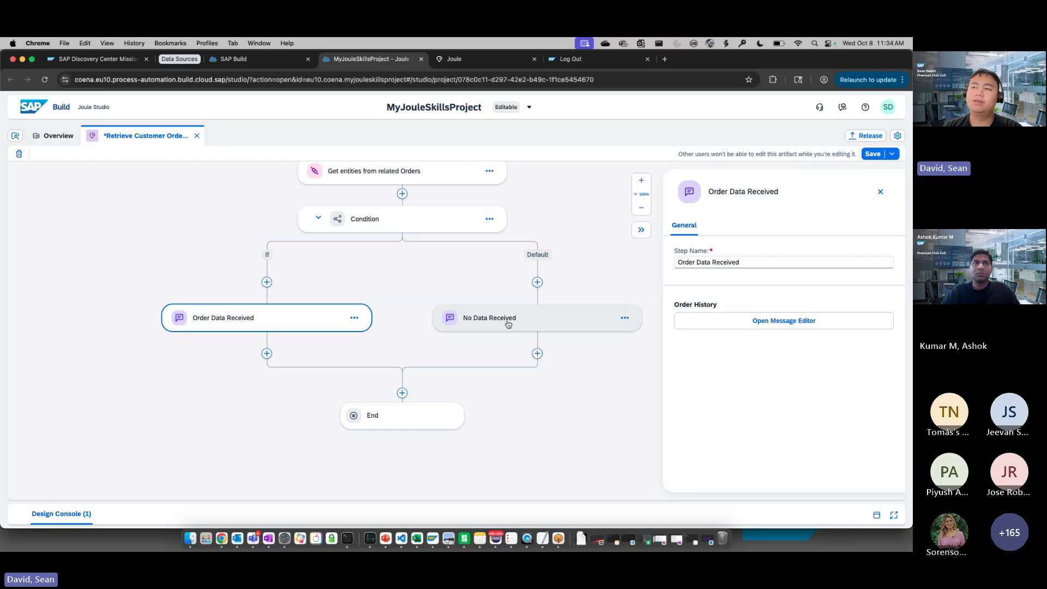
pyautogui.click(508, 323)
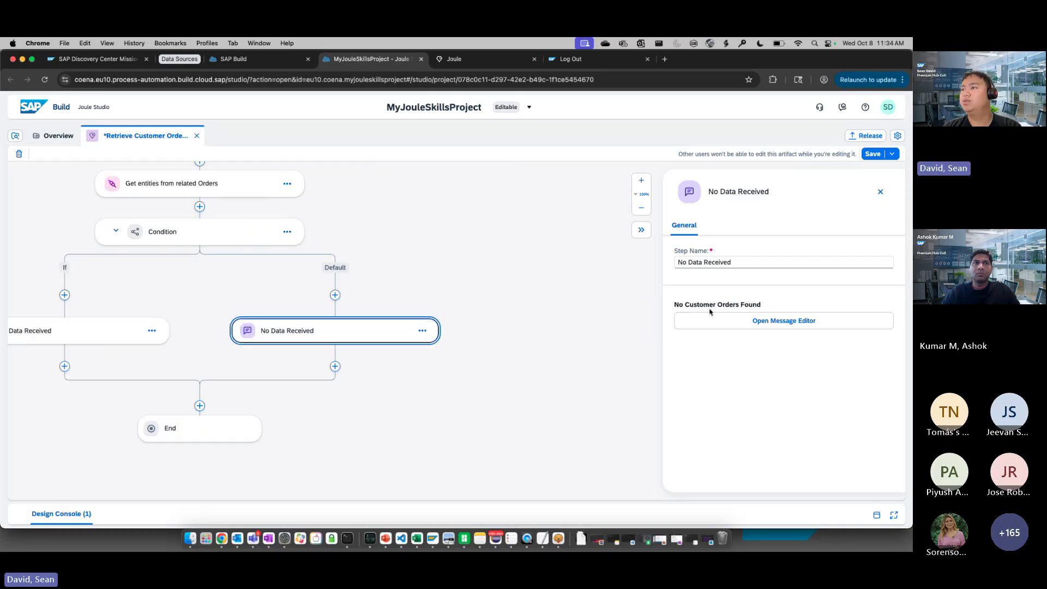
pyautogui.click(723, 324)
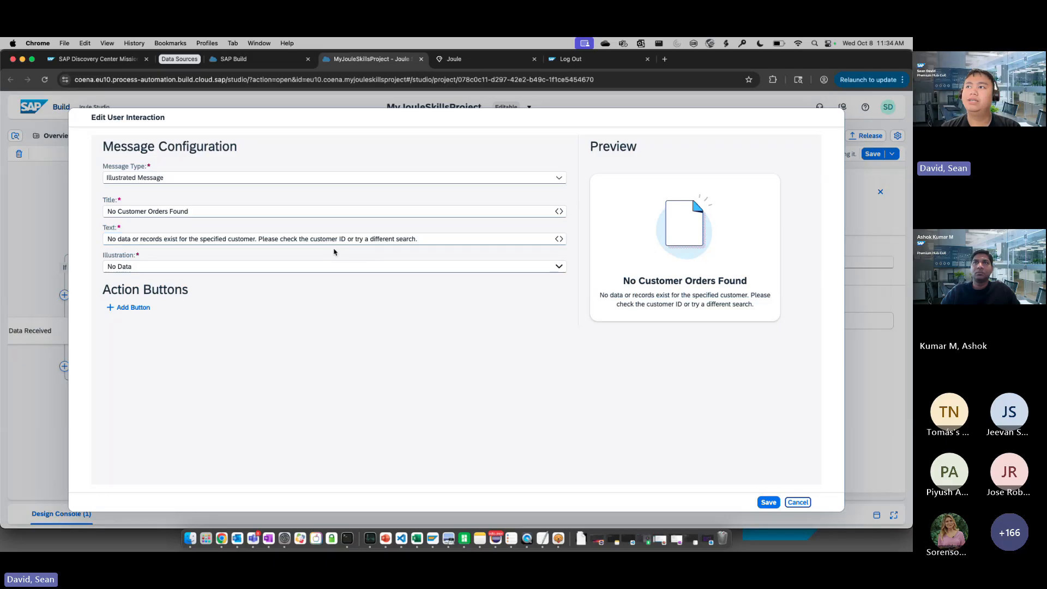
pyautogui.click(510, 266)
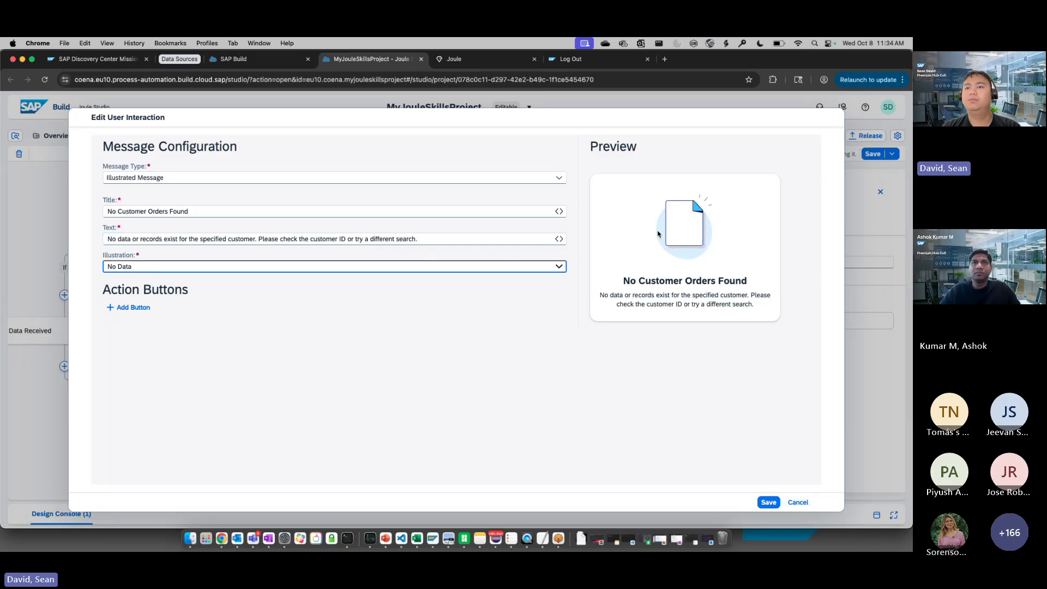
pyautogui.click(798, 502)
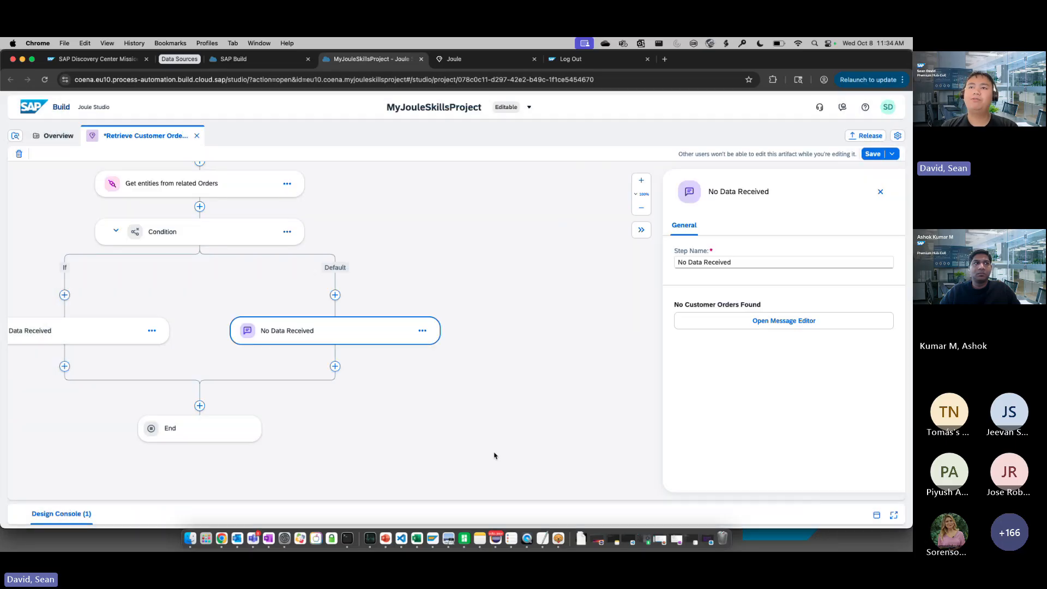
# Check the End step's skill outputs, close its settings, and bring the whole skill flow into view
pyautogui.moveTo(462, 440); pyautogui.dragTo(466, 445)
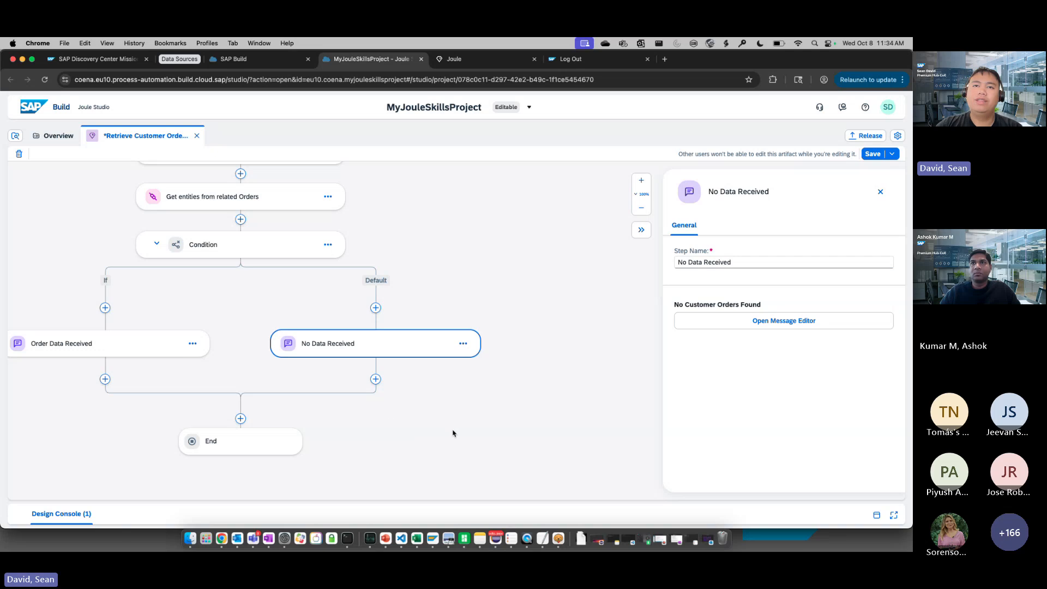
pyautogui.moveTo(428, 423); pyautogui.dragTo(500, 428)
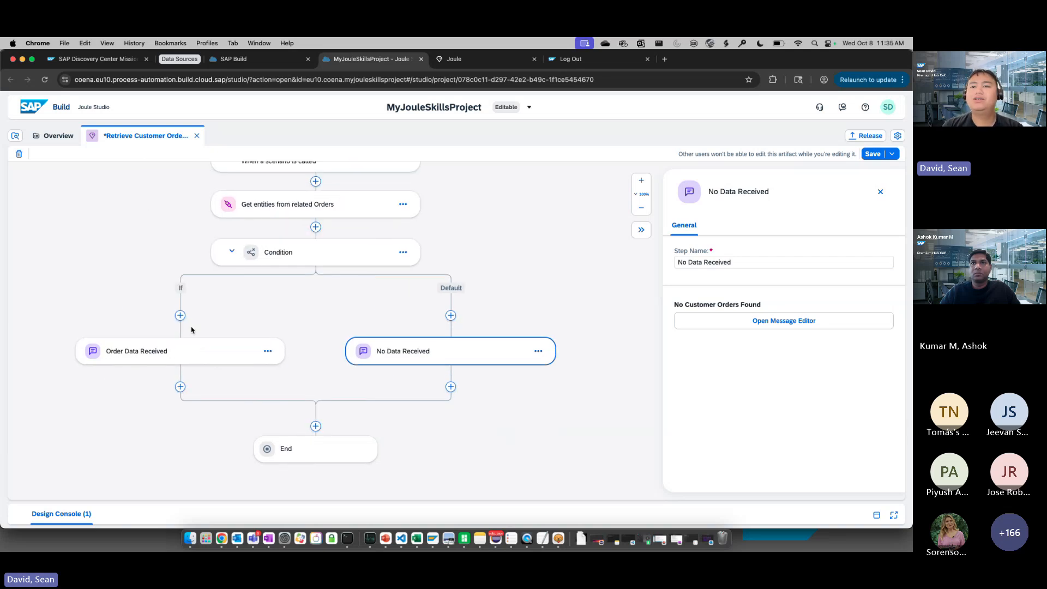
pyautogui.click(316, 447)
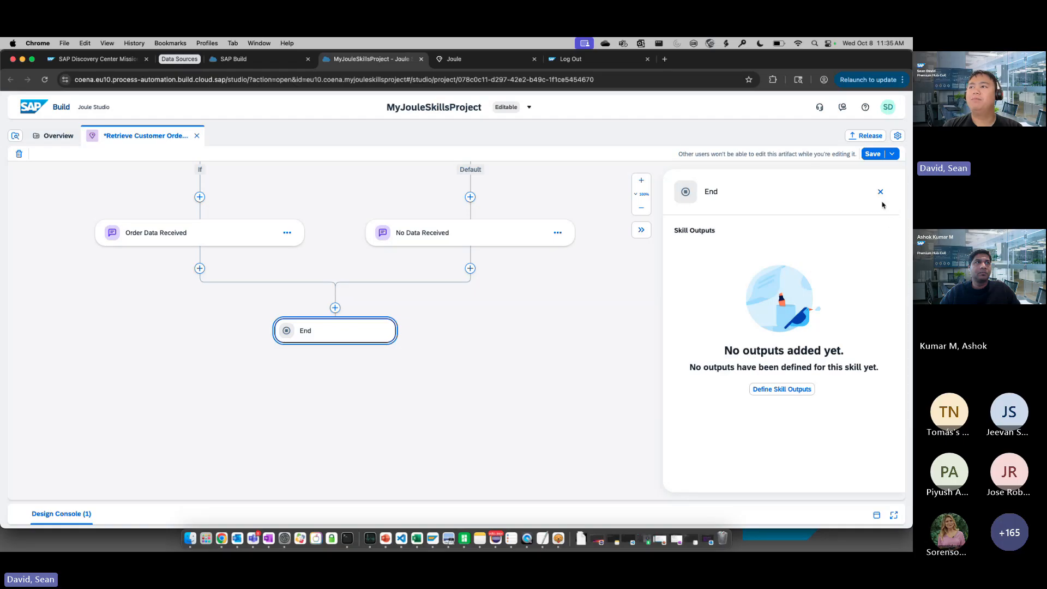
pyautogui.click(880, 191)
pyautogui.moveTo(644, 239); pyautogui.dragTo(705, 394)
pyautogui.click(884, 208)
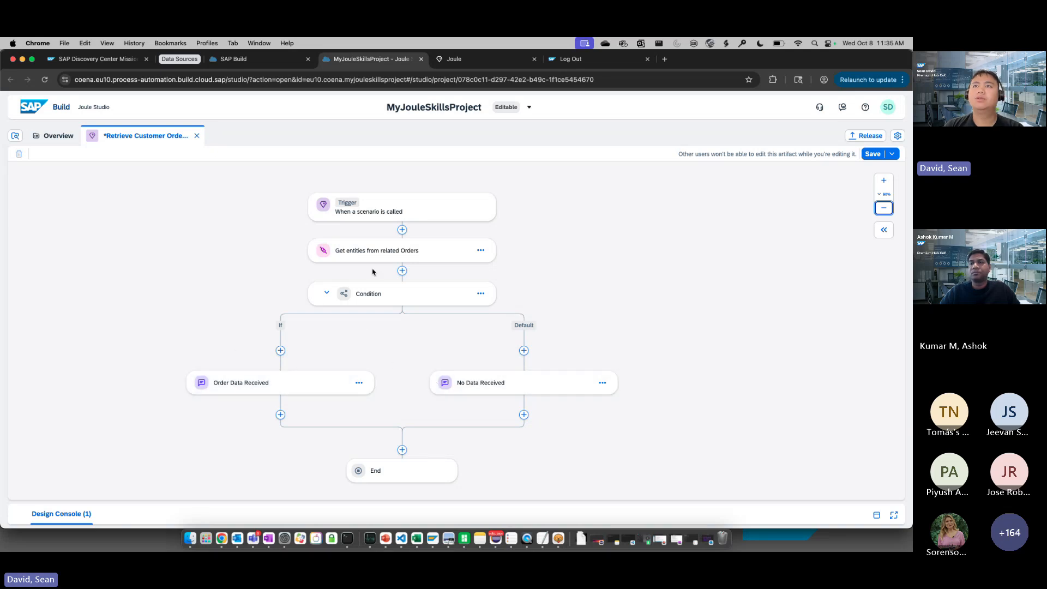
# Save the current changes to the Retrieve Customer Order Details skill
pyautogui.click(864, 136)
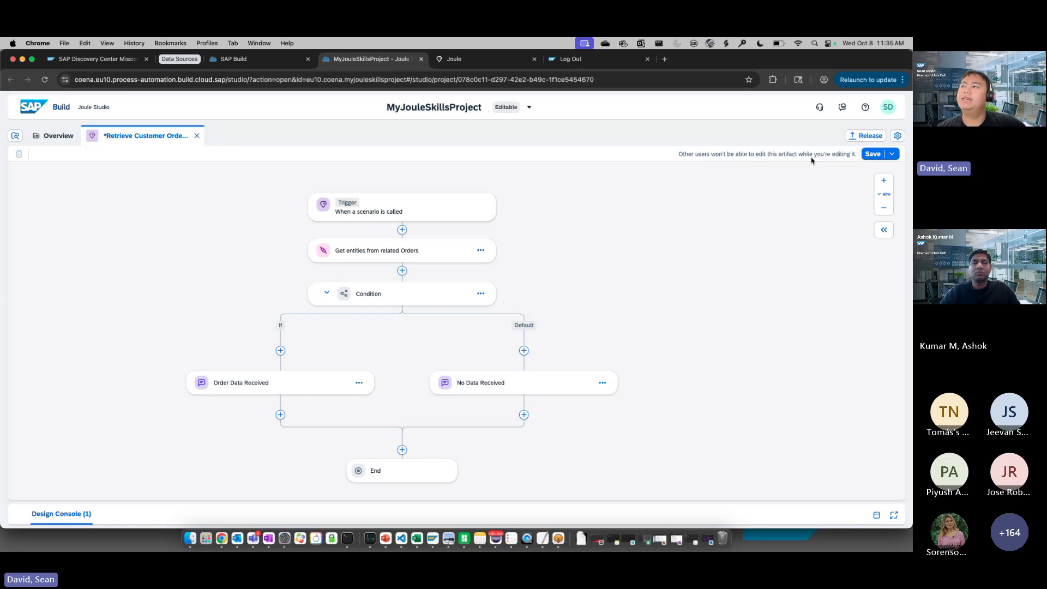
pyautogui.press('super+s')
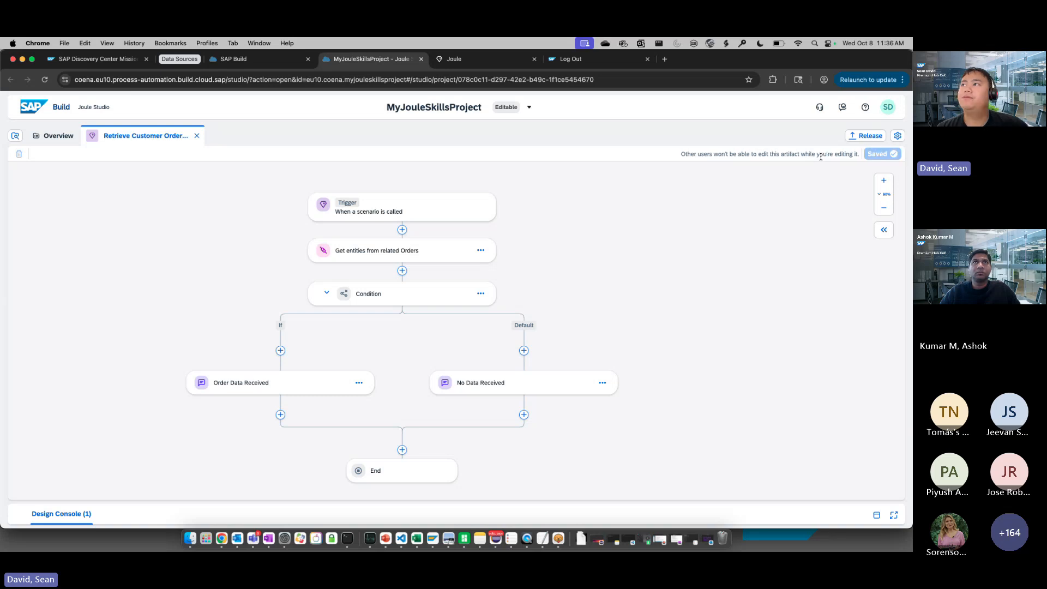
pyautogui.moveTo(580, 296); pyautogui.dragTo(591, 292)
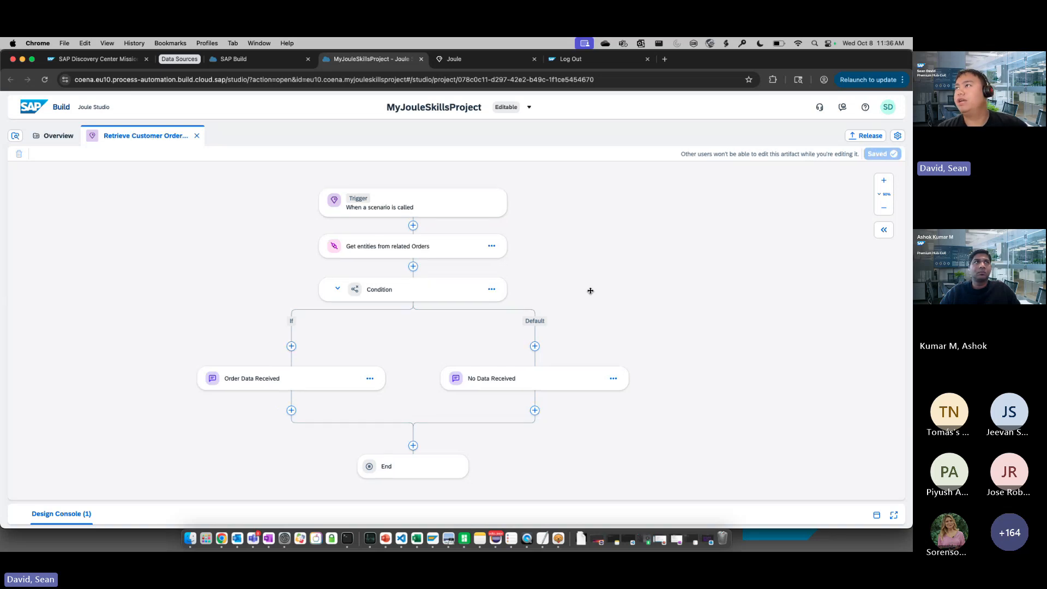
# Compare the project's release options for minor changes, significant changes and patches, and close the release dialog with Contains only patches selected
pyautogui.click(866, 135)
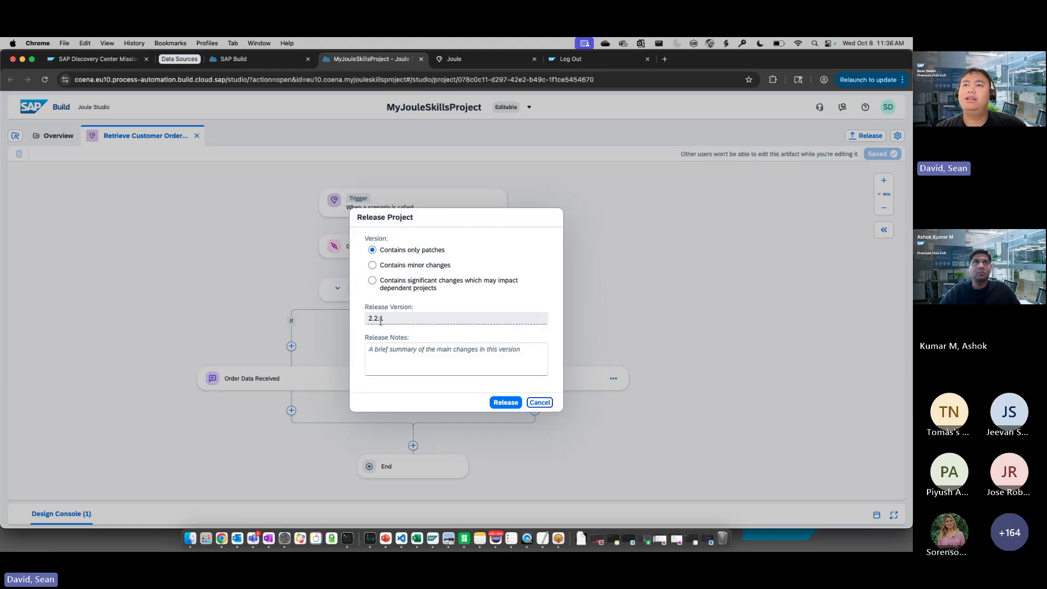
pyautogui.click(375, 268)
pyautogui.click(389, 283)
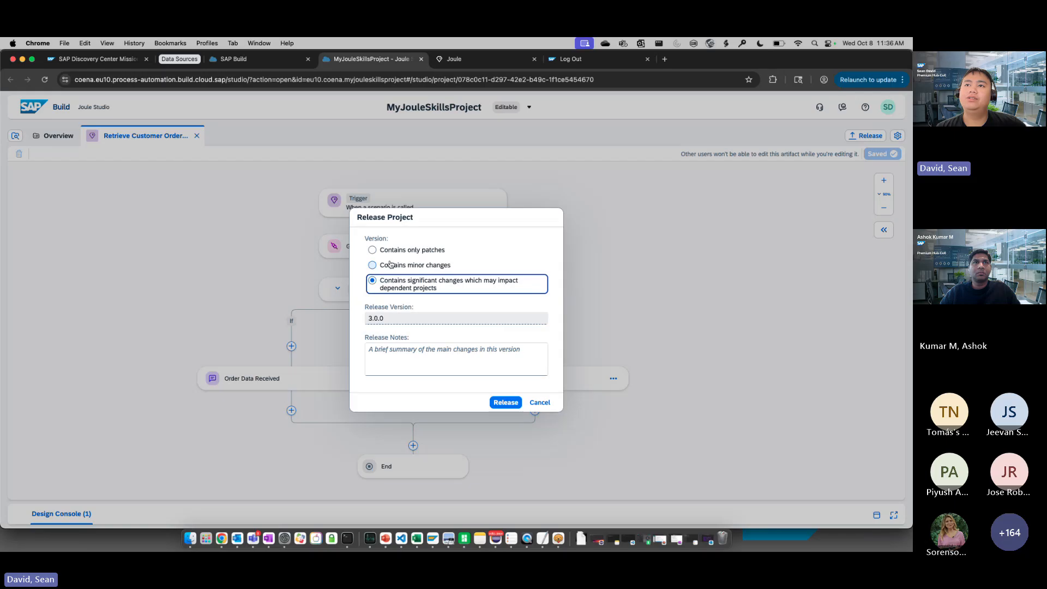
pyautogui.click(376, 266)
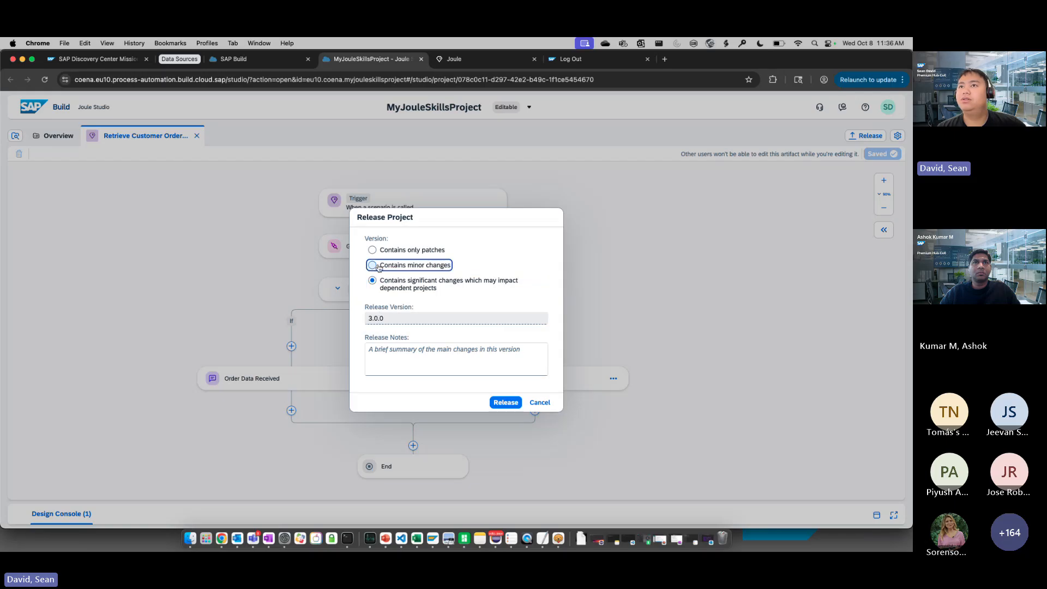
pyautogui.click(381, 250)
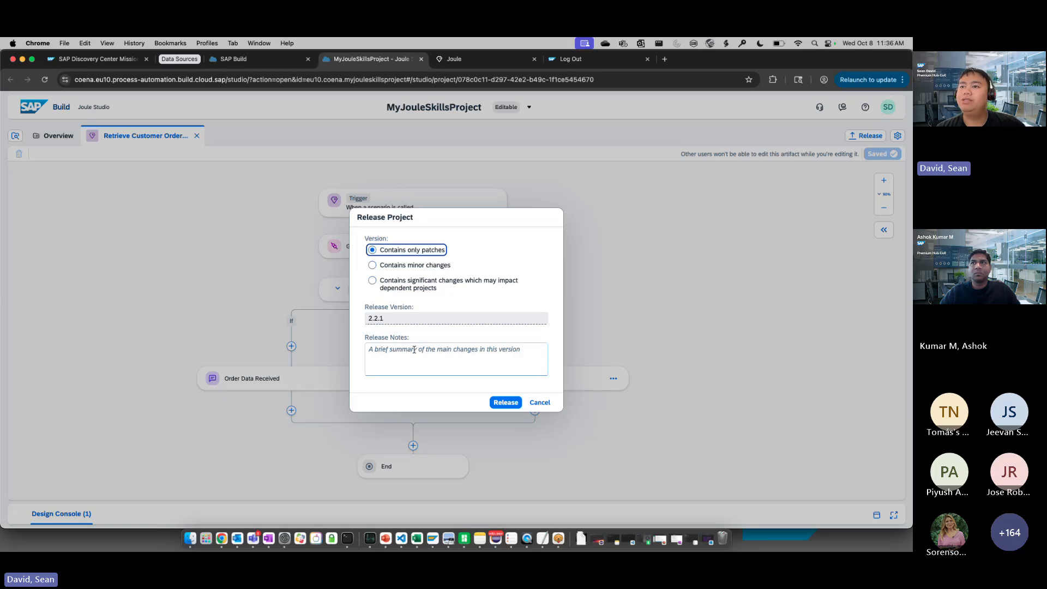
pyautogui.click(507, 403)
# Open released version 2.1.0 of MyJouleSkillsProject and examine the environments available for deployment, without choosing one
pyautogui.click(506, 105)
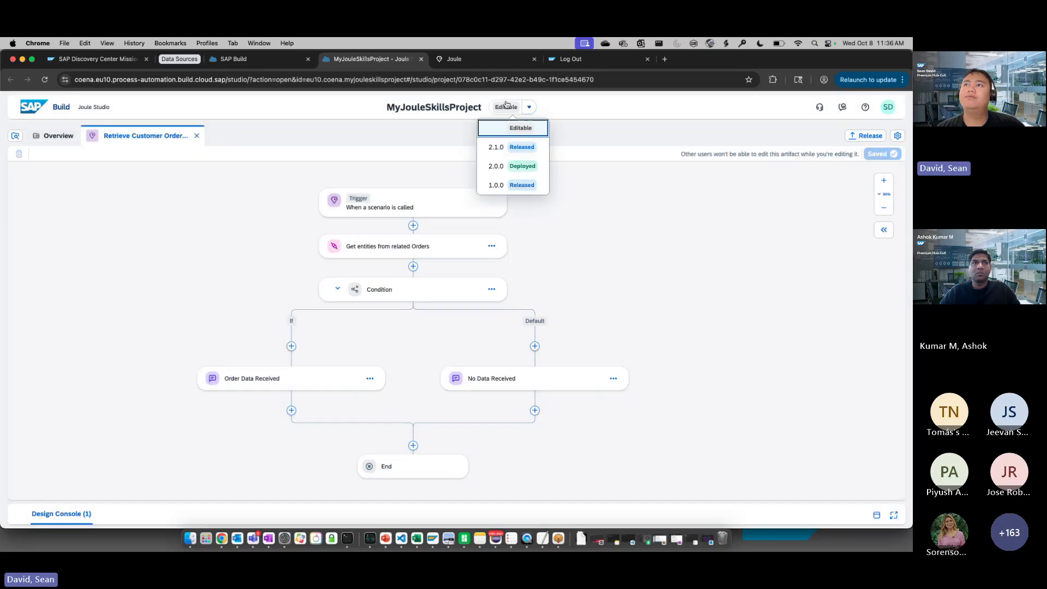
pyautogui.click(507, 148)
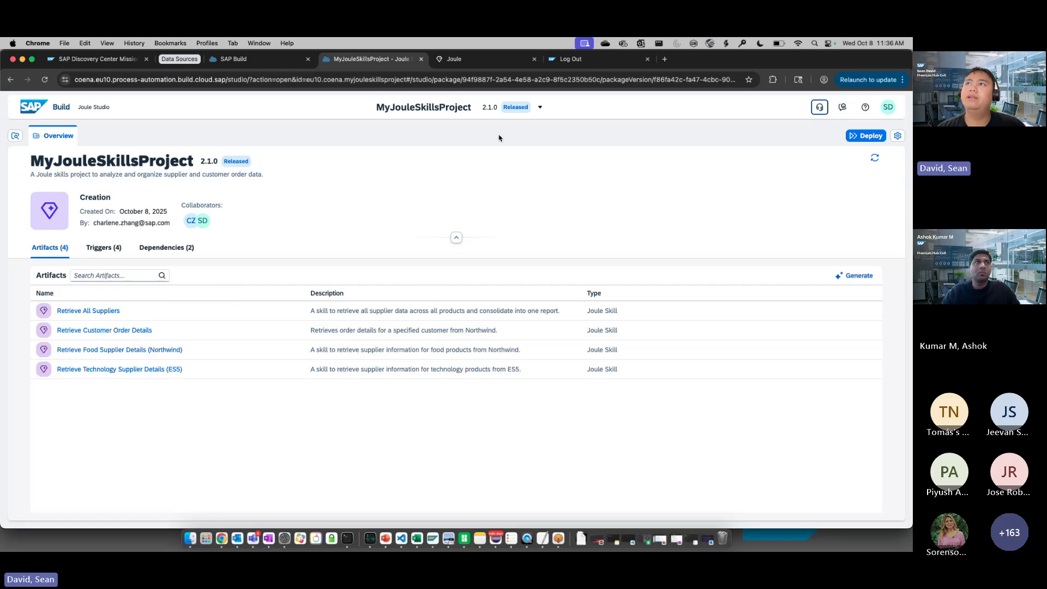
pyautogui.click(517, 108)
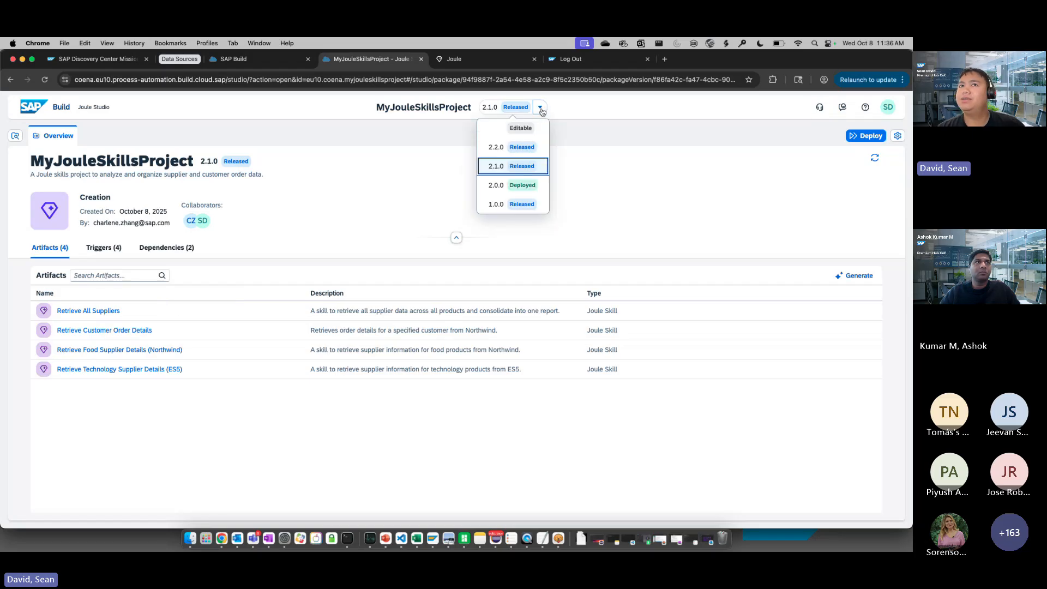
pyautogui.click(541, 111)
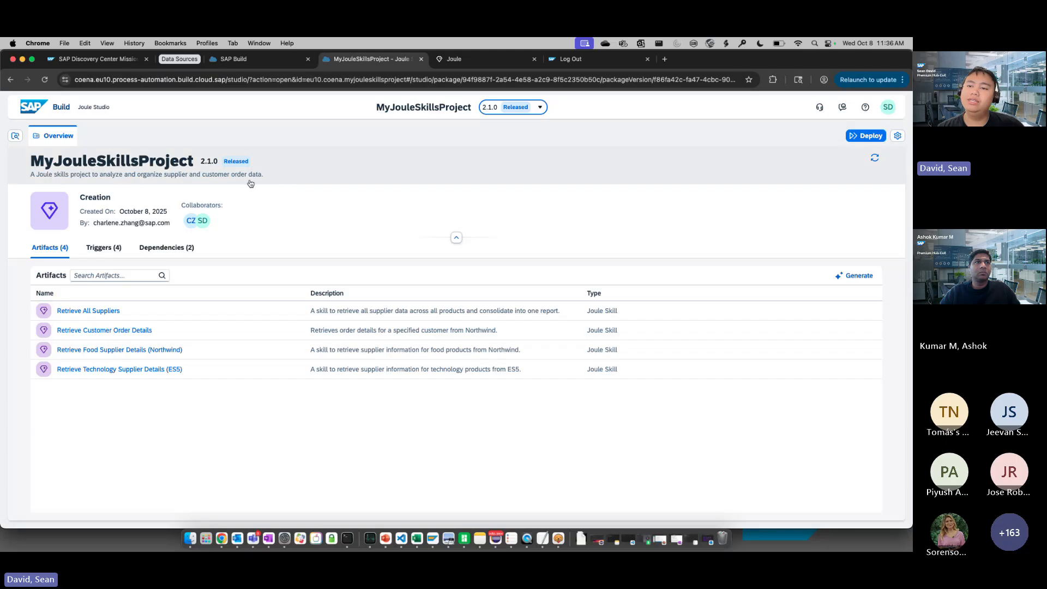
pyautogui.click(866, 136)
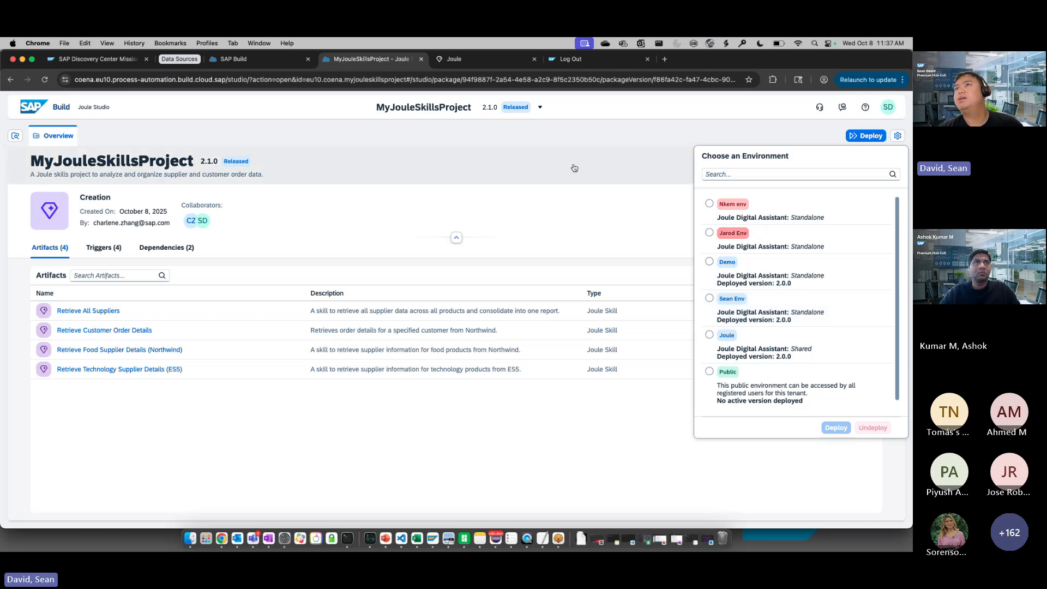
# Switch to Joule and send a request to retrieve customer order data, naming the customer by the customer ID
pyautogui.click(455, 59)
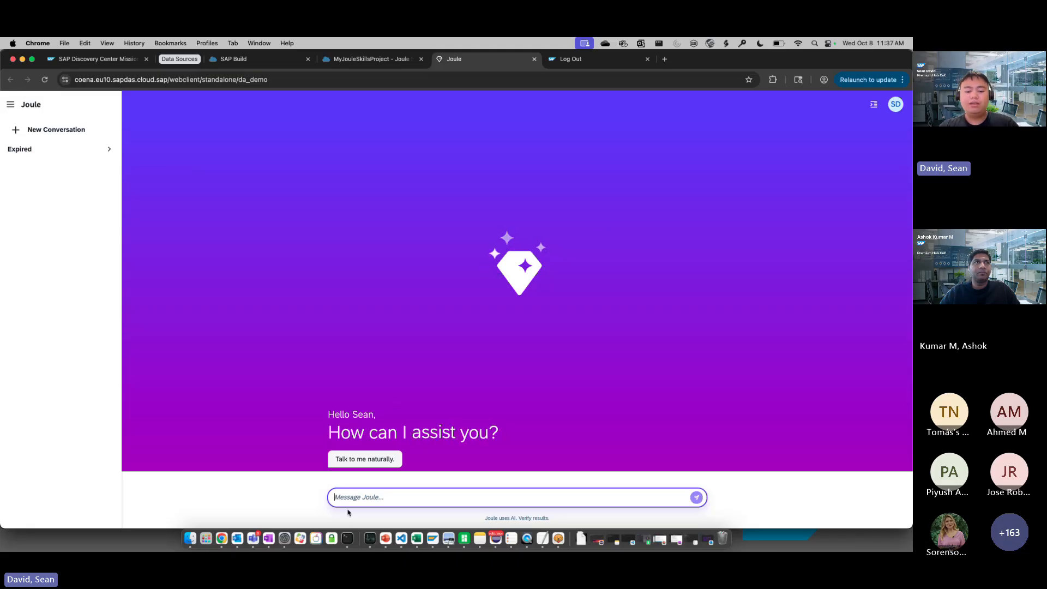
pyautogui.write('Retrieve')
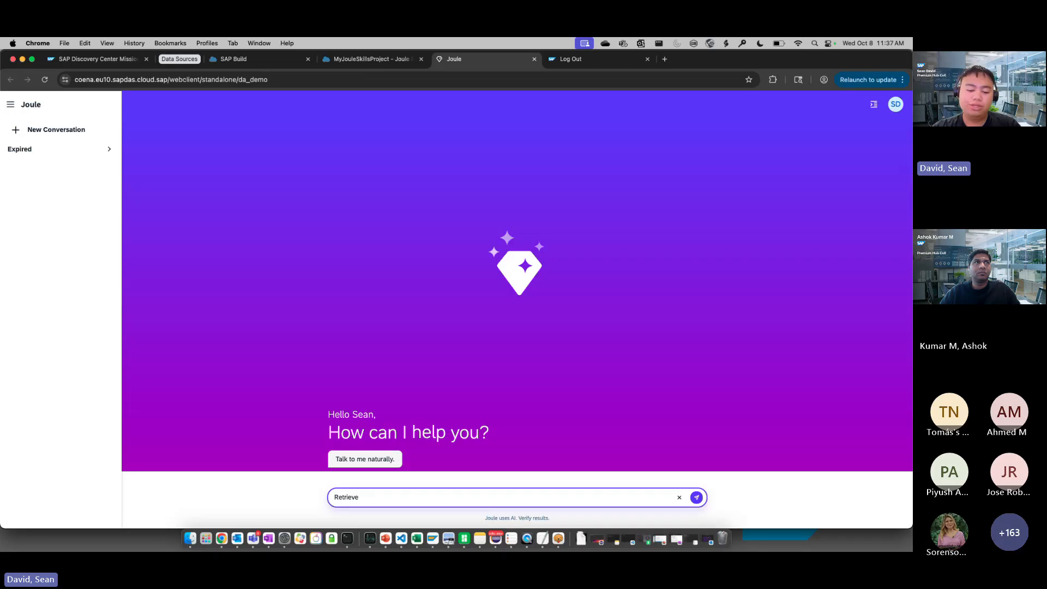
pyautogui.write(' customer order')
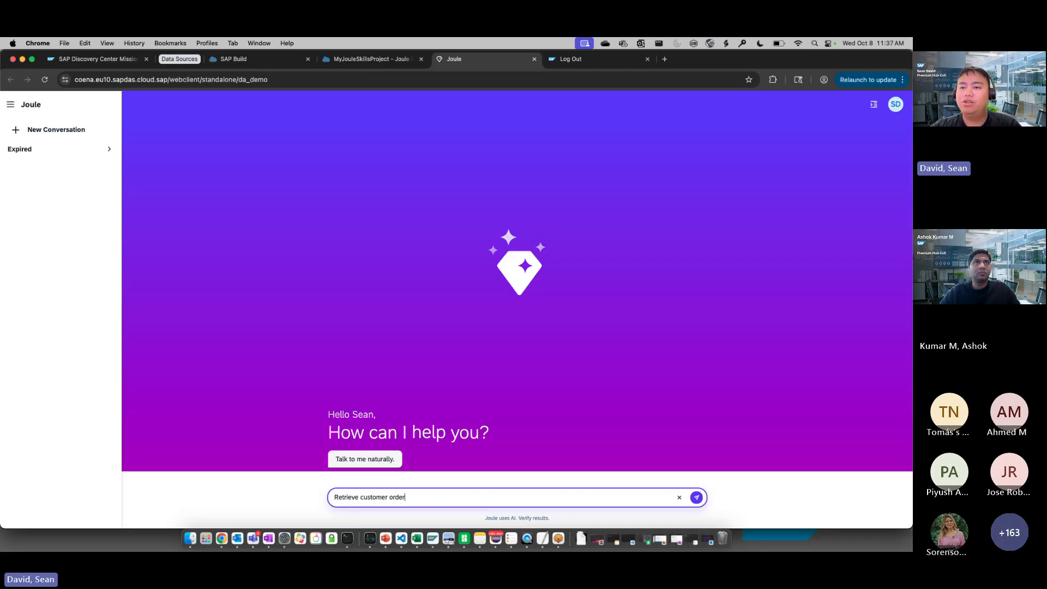
pyautogui.write(' data for VINET.')
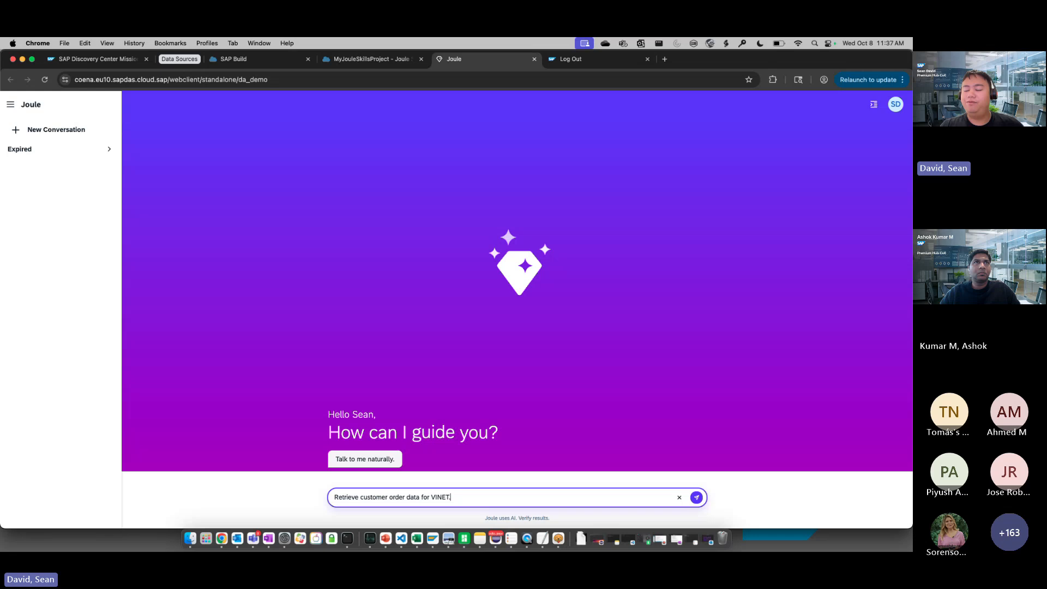
pyautogui.press('Return')
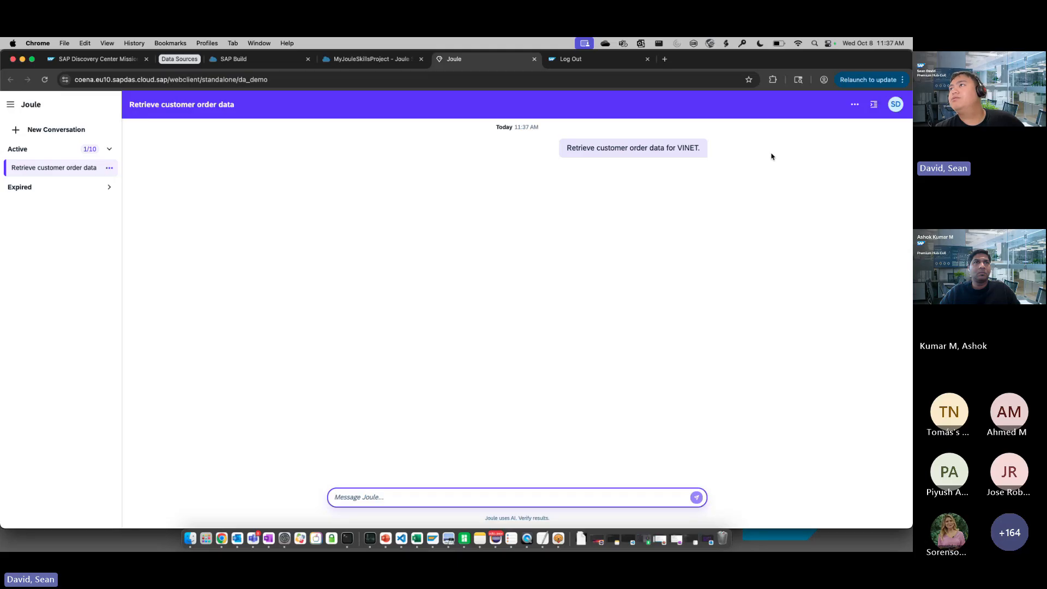
# Open Joule's request logs and examine the entries for the selected scenario and the parameters it was called with
pyautogui.click(874, 104)
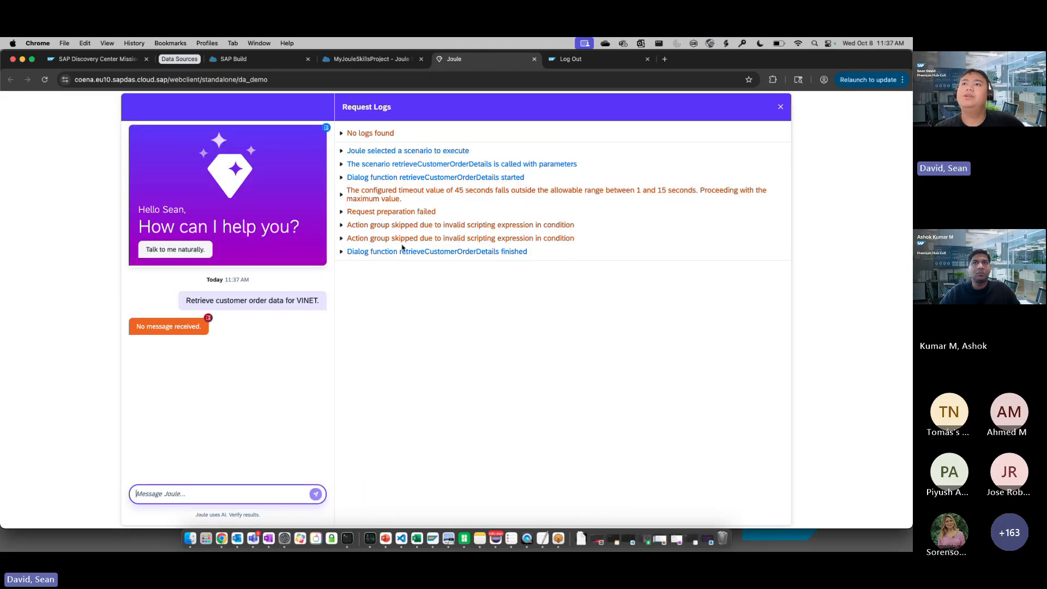
pyautogui.click(779, 108)
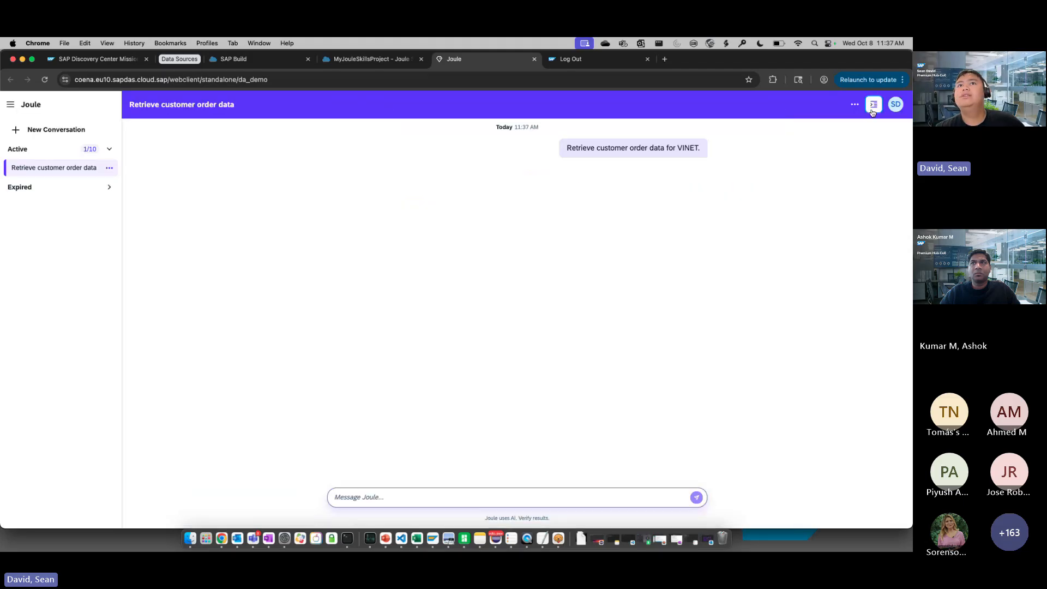
pyautogui.click(872, 109)
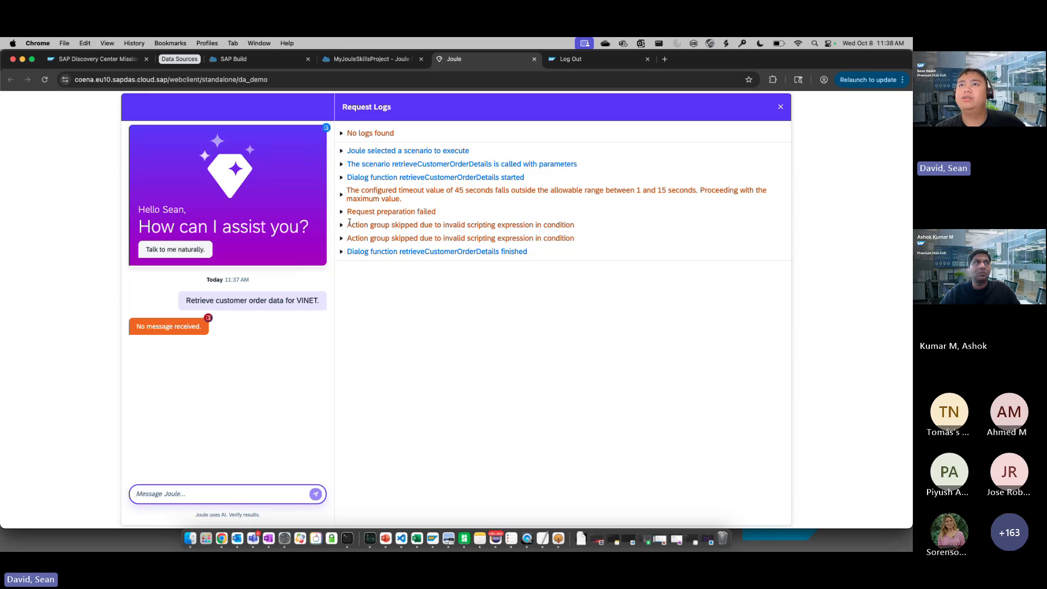
pyautogui.click(342, 151)
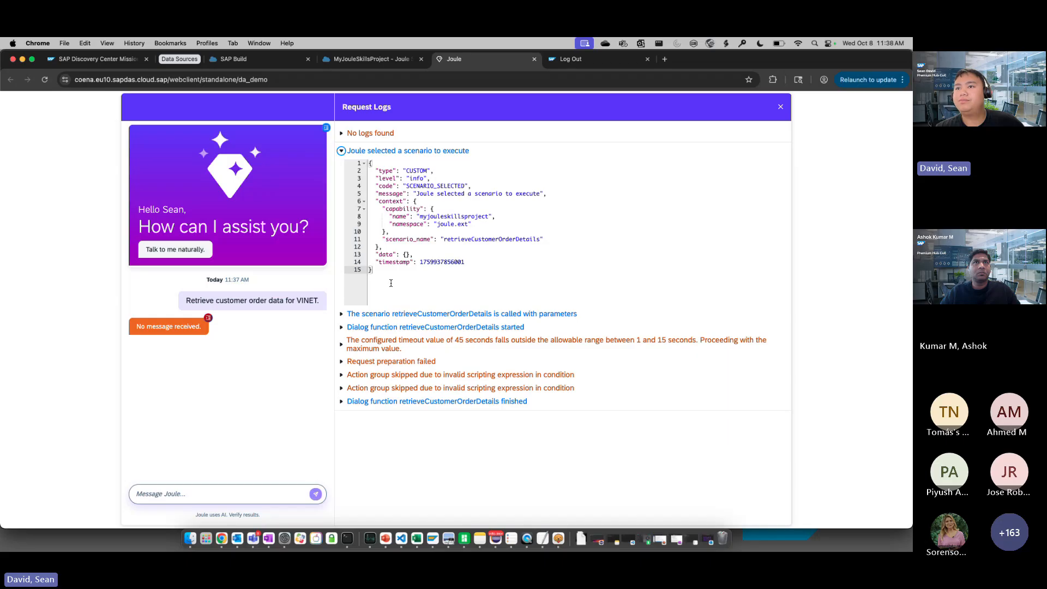
pyautogui.click(415, 313)
pyautogui.scroll(-1, 419, 321)
pyautogui.scroll(-1, 459, 339)
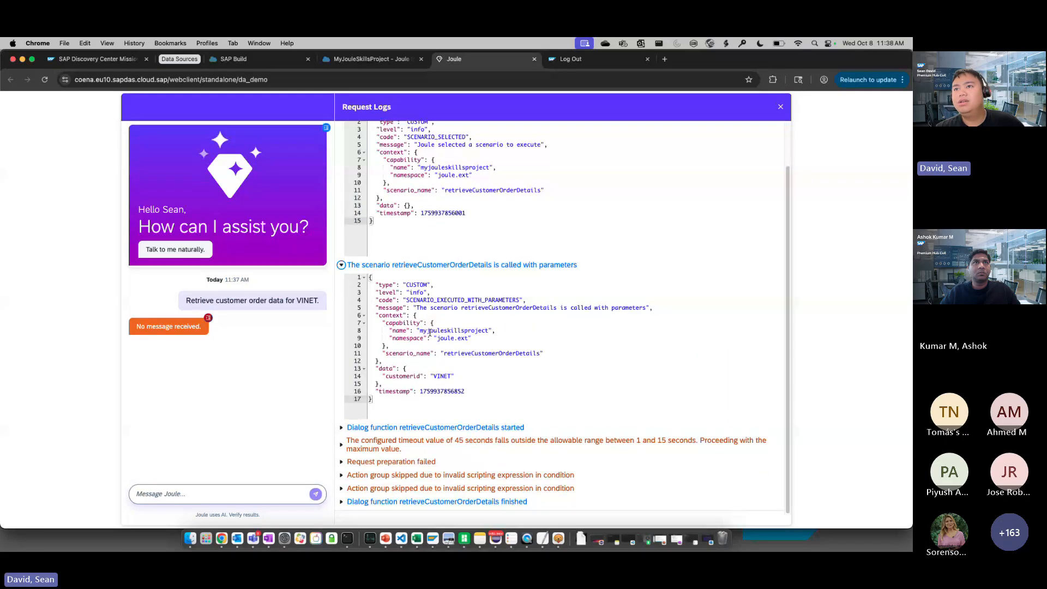
# Examine the log entries for the dialog function start and the configured timeout value, and close the request logs
pyautogui.click(415, 427)
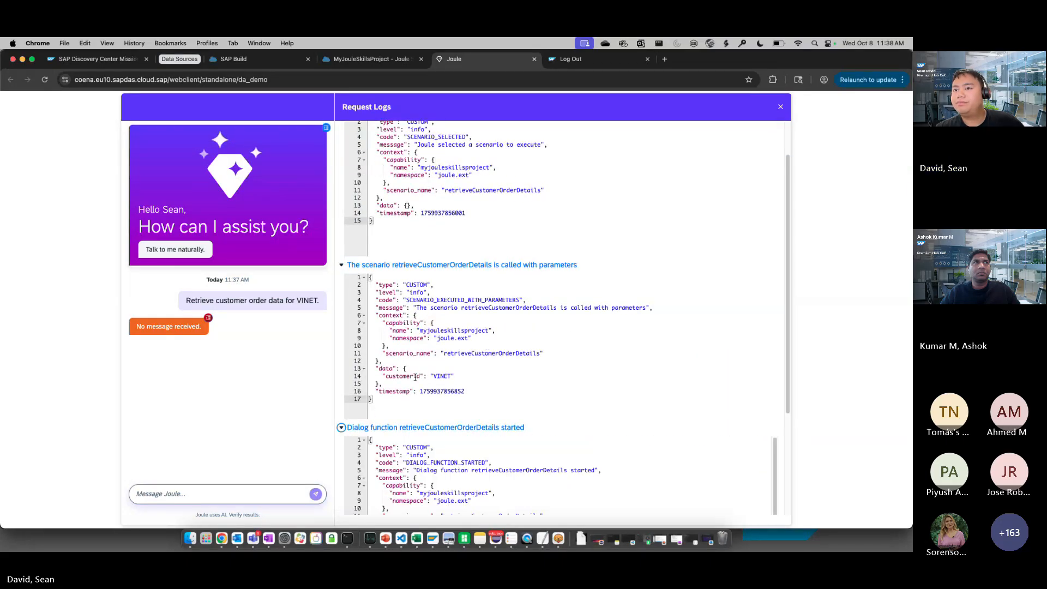
pyautogui.scroll(-5, 416, 377)
pyautogui.scroll(-1, 375, 415)
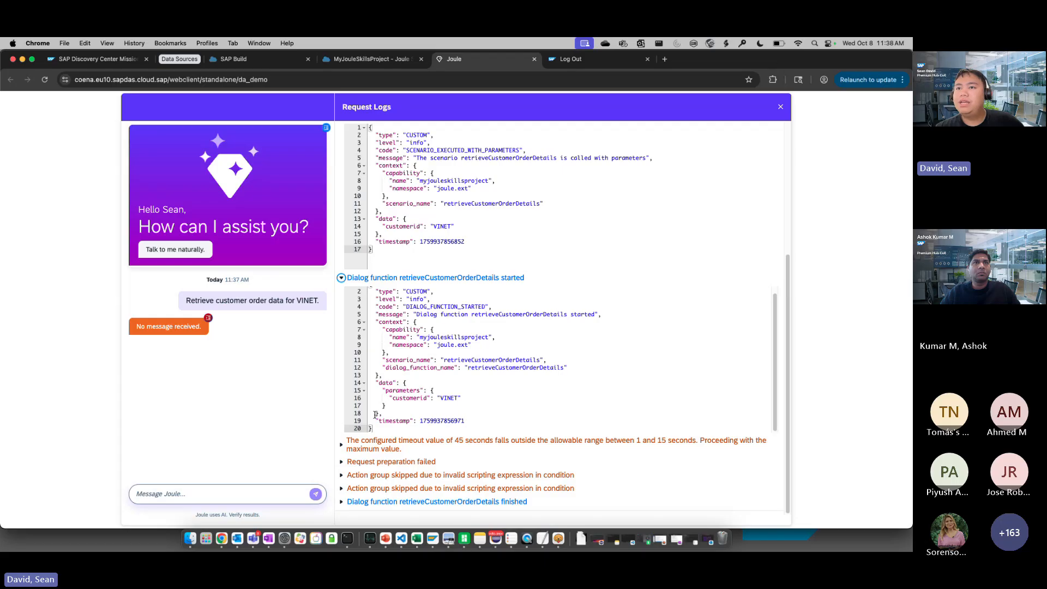
pyautogui.click(380, 443)
pyautogui.scroll(-3, 380, 438)
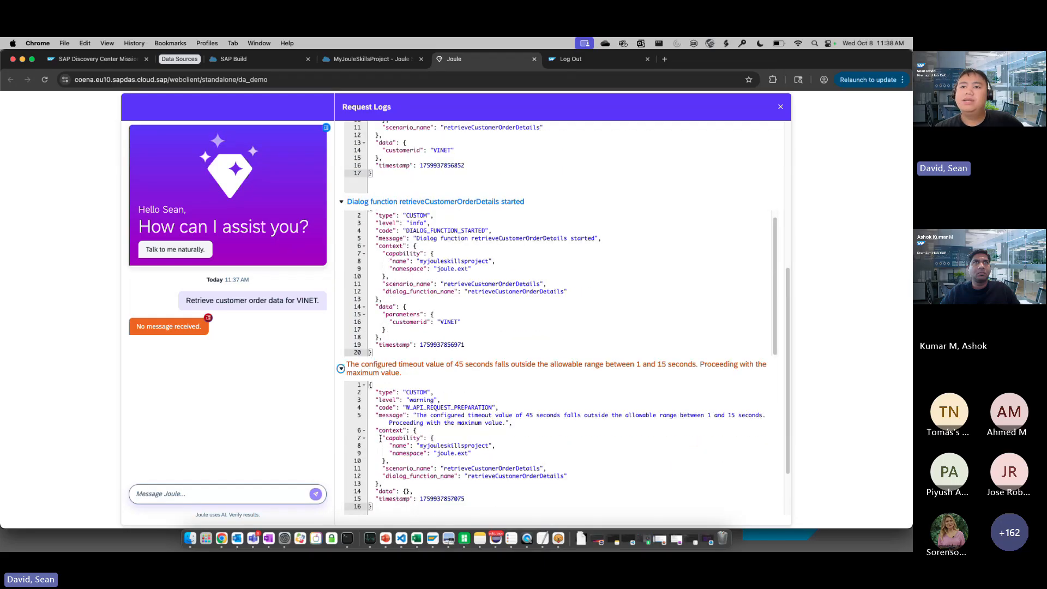
pyautogui.scroll(-3, 380, 438)
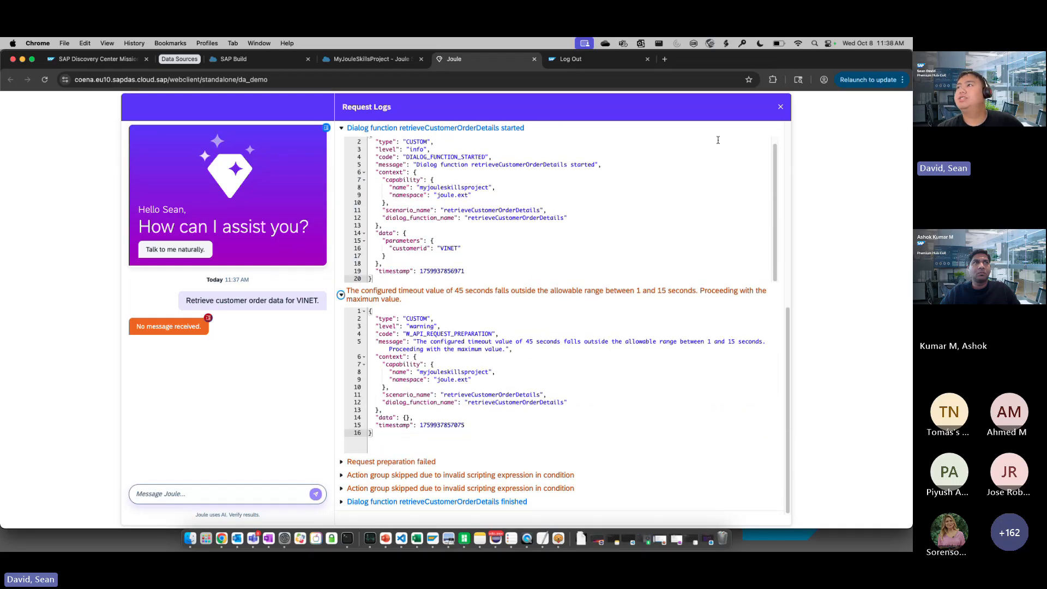
pyautogui.click(780, 107)
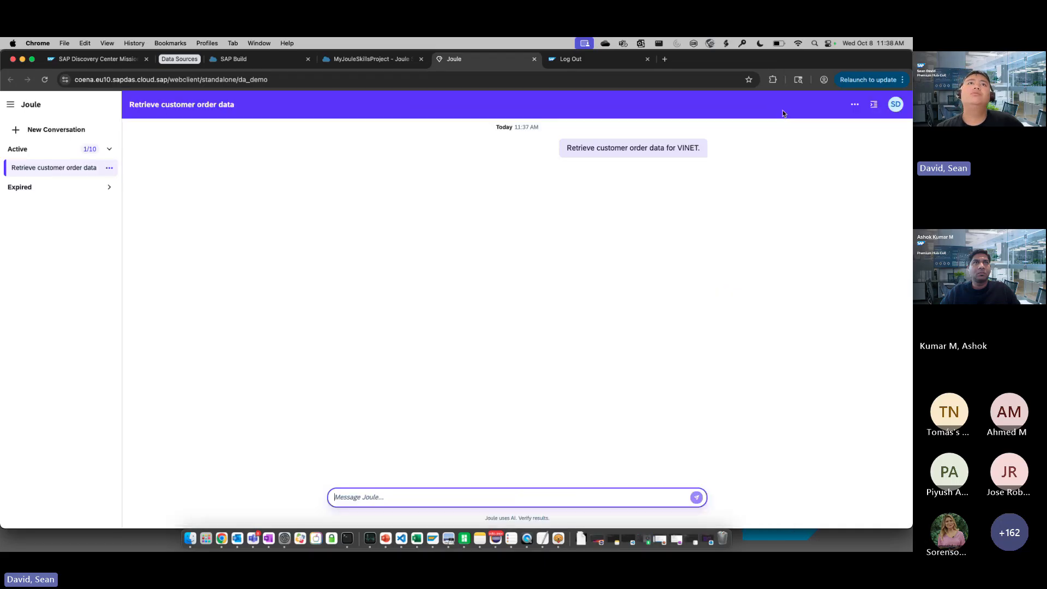
# Reload the Joule conversation and resend a copy of the same customer order data request
pyautogui.click(44, 81)
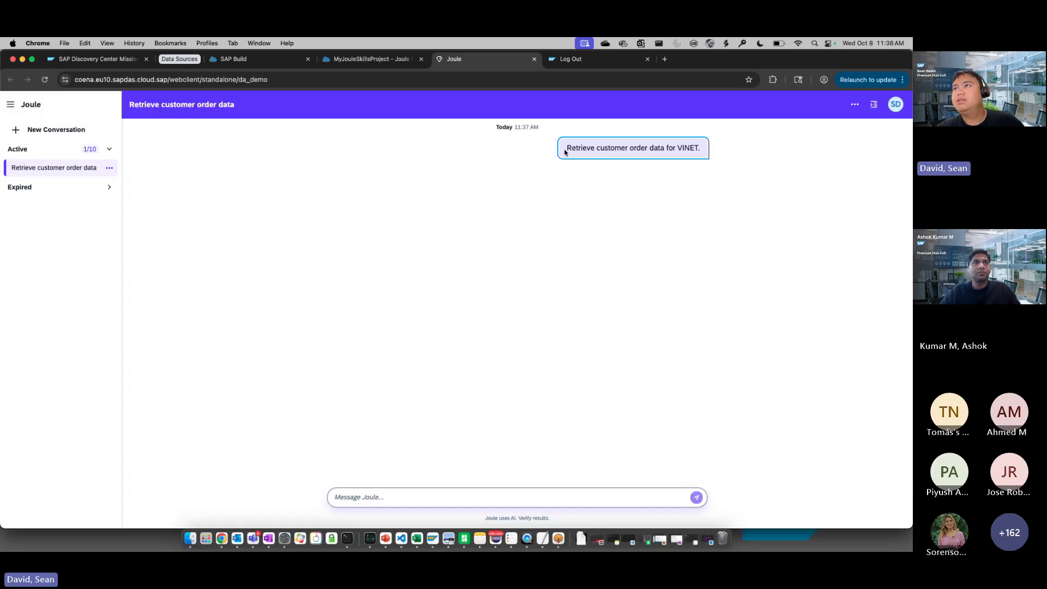
pyautogui.moveTo(565, 152); pyautogui.dragTo(709, 149)
pyautogui.press('super+c')
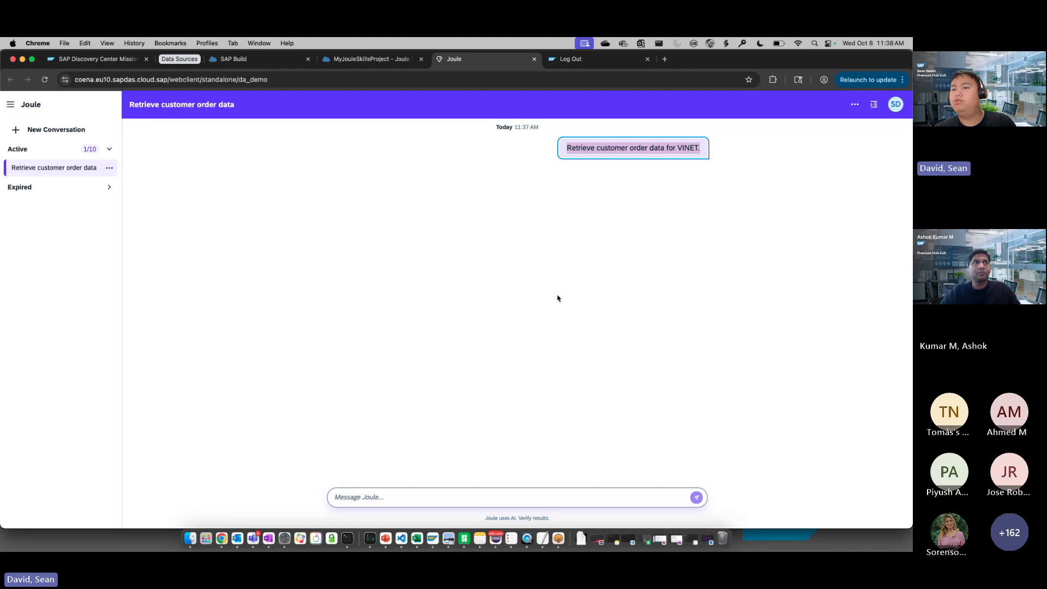
pyautogui.click(469, 490)
pyautogui.press('super+v')
pyautogui.press('Return')
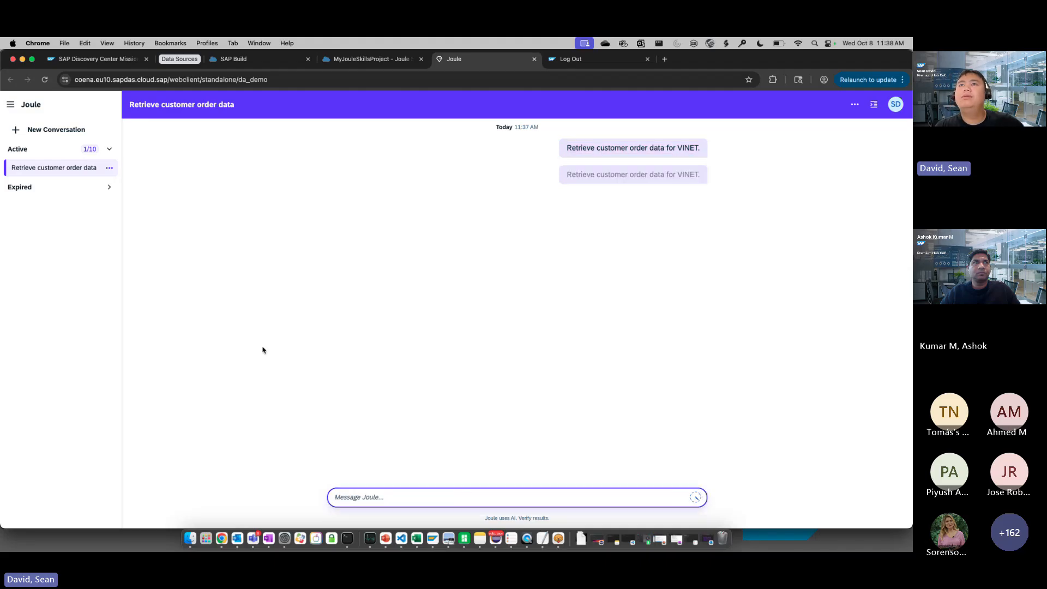
# Open the expired conversation about the customer's order history and view the details of the second and third orders
pyautogui.click(108, 187)
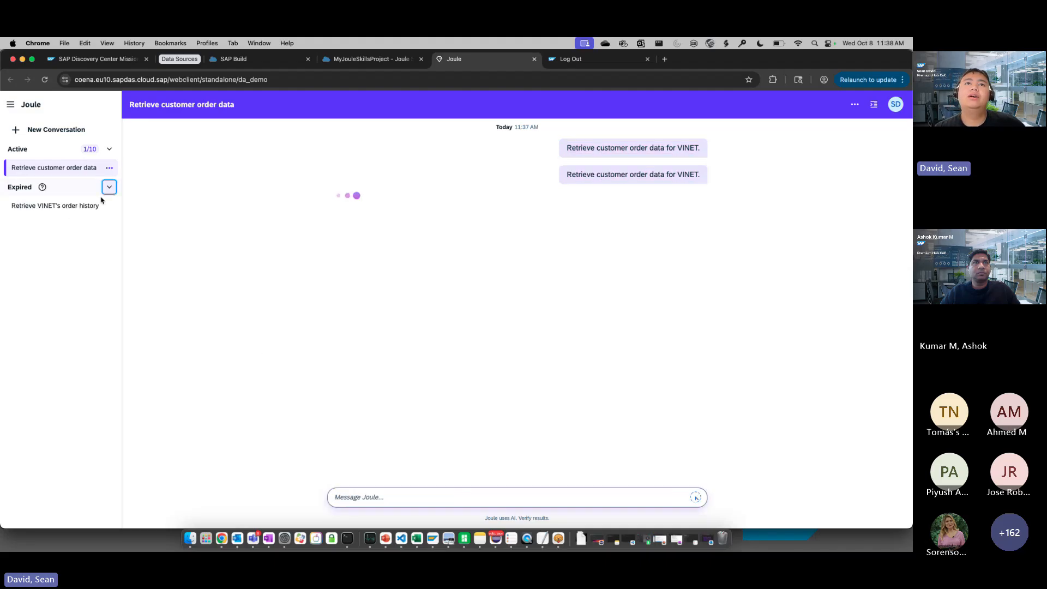
pyautogui.click(81, 206)
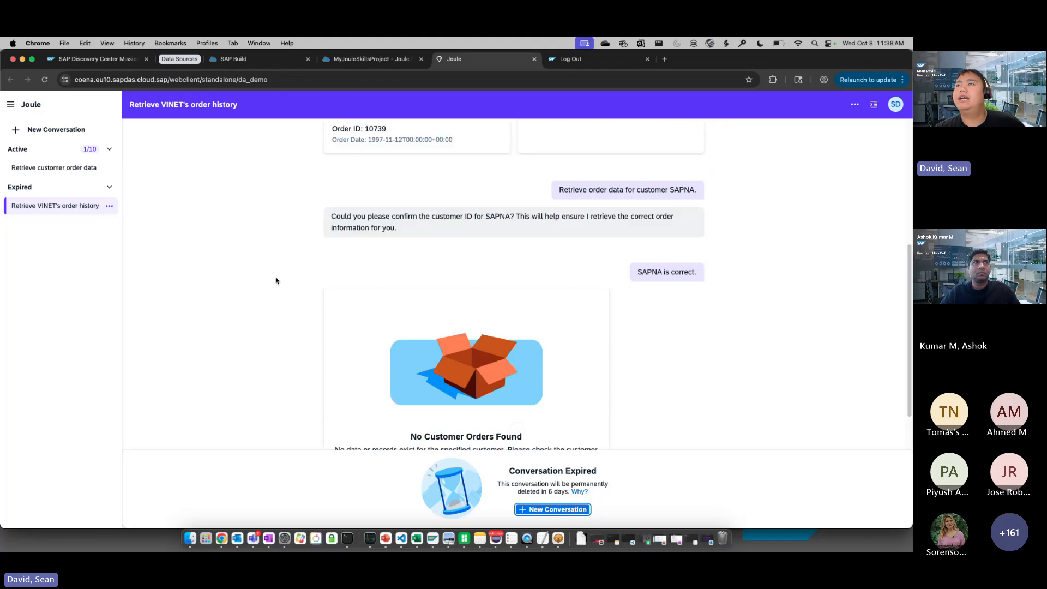
pyautogui.scroll(5, 276, 281)
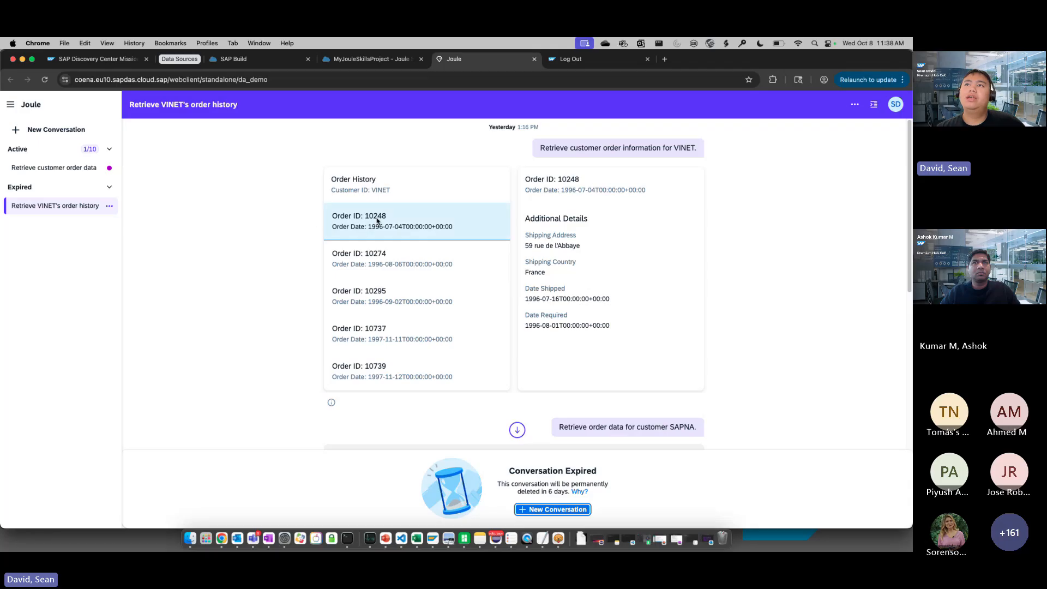
pyautogui.click(358, 255)
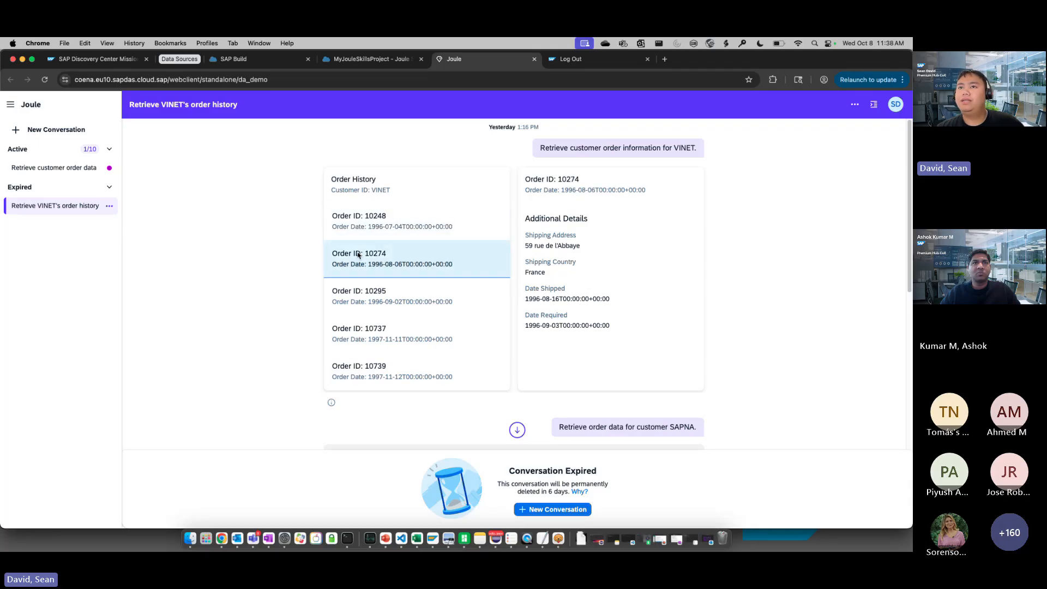
pyautogui.click(362, 294)
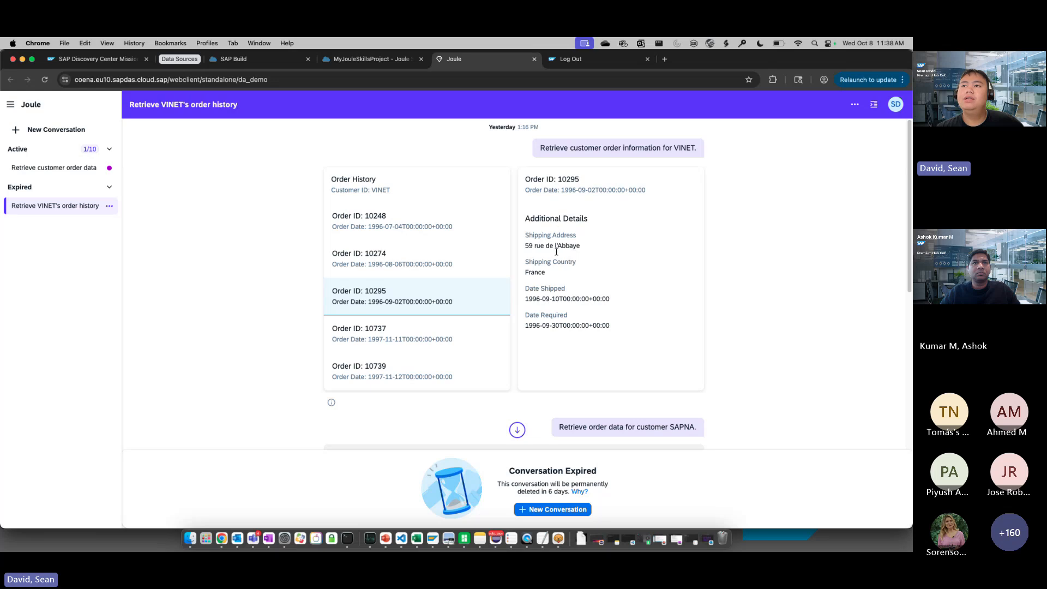
# View the details of the last two orders and the first order in the expired conversation's order history
pyautogui.click(410, 344)
pyautogui.click(411, 367)
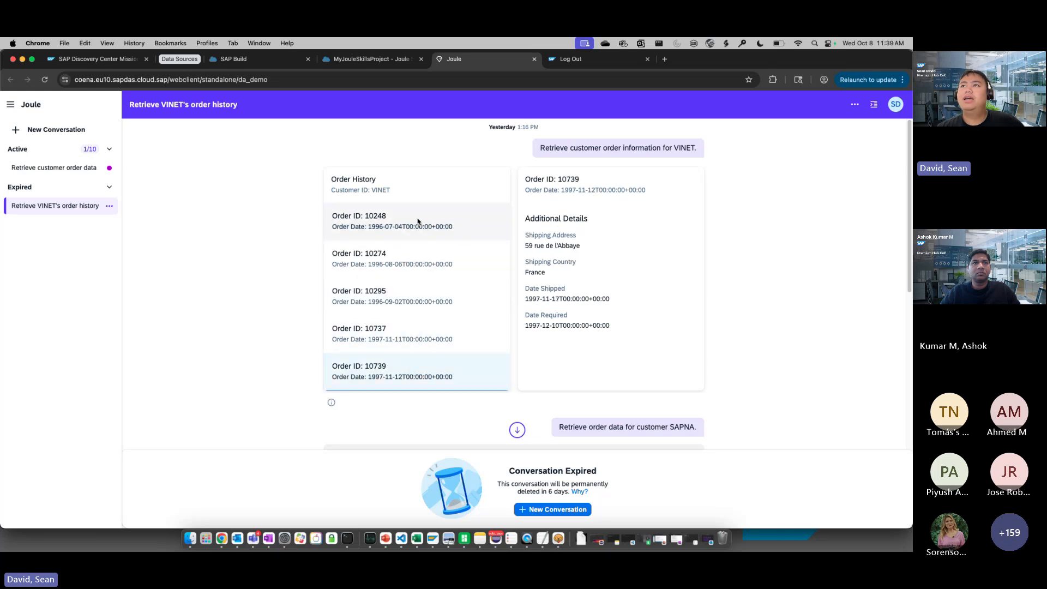
pyautogui.click(418, 220)
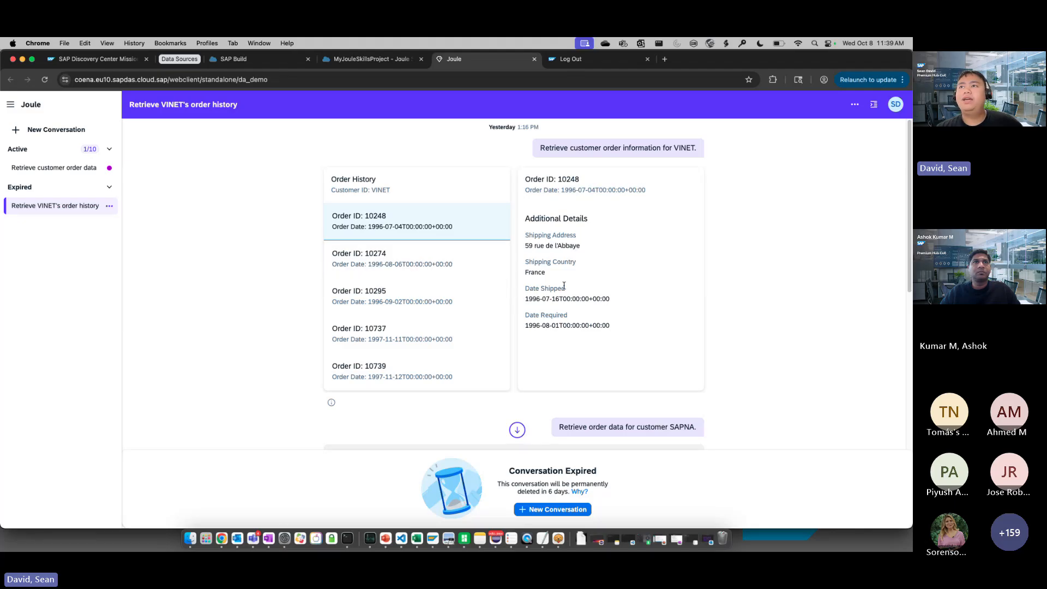
# Read the second customer's order request and Joule's replies, check the active conversation, and return to the expired one
pyautogui.scroll(-1, 564, 285)
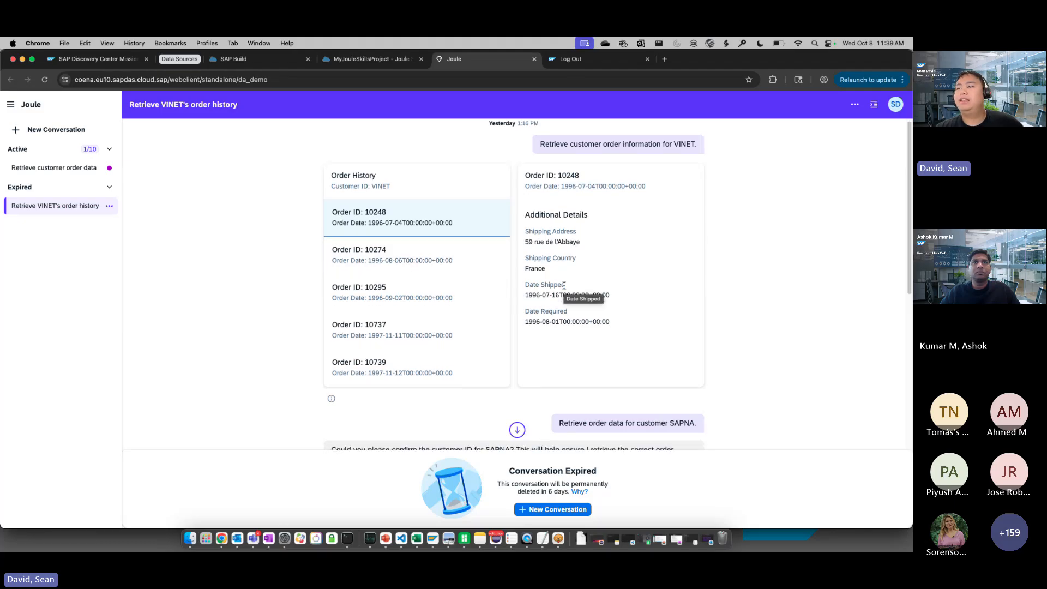
pyautogui.scroll(-8, 563, 285)
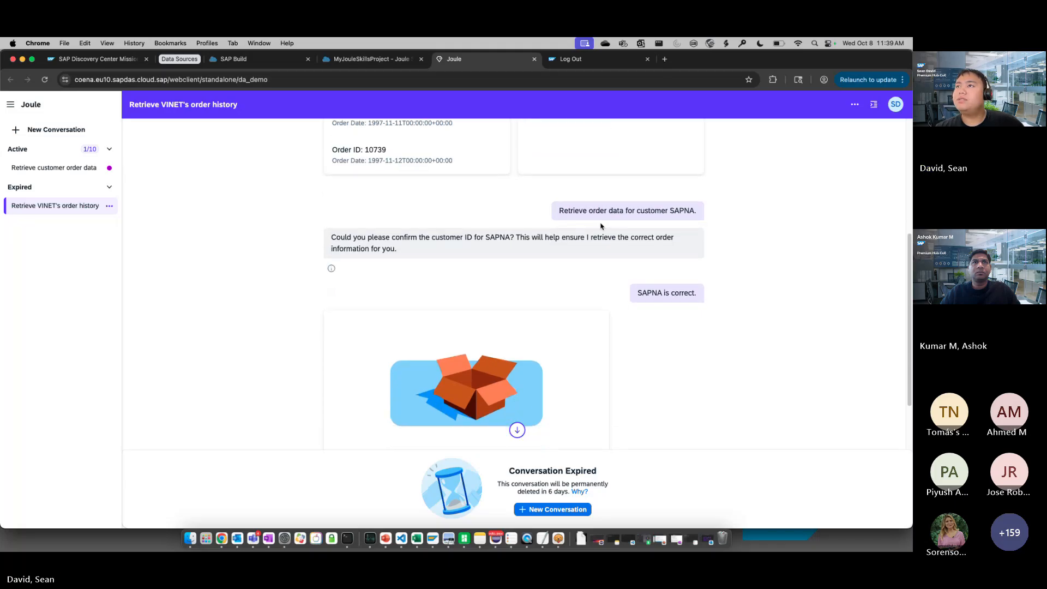
pyautogui.scroll(-1, 657, 209)
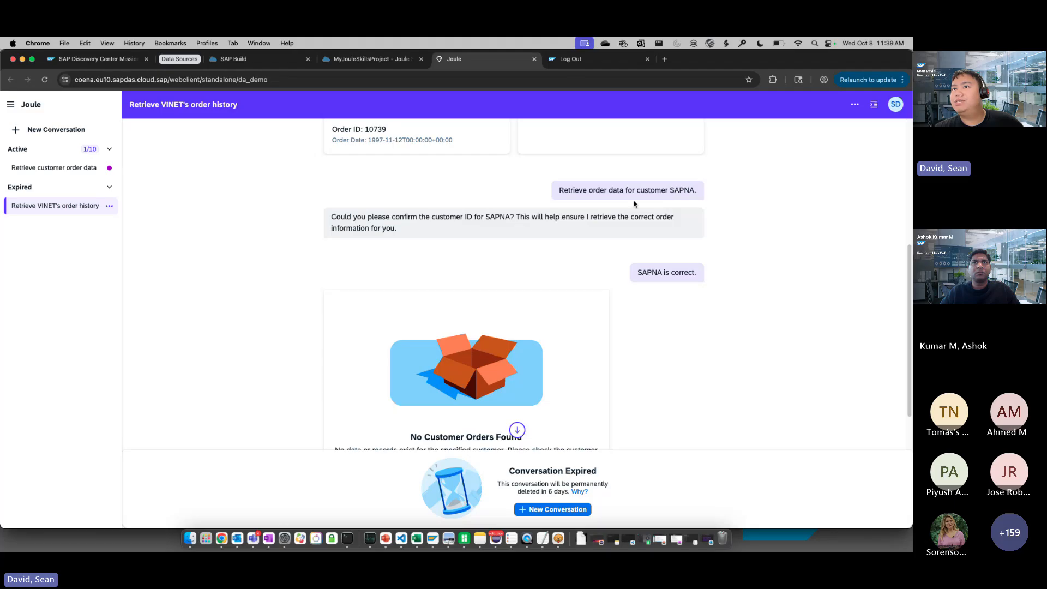
pyautogui.scroll(-1, 586, 216)
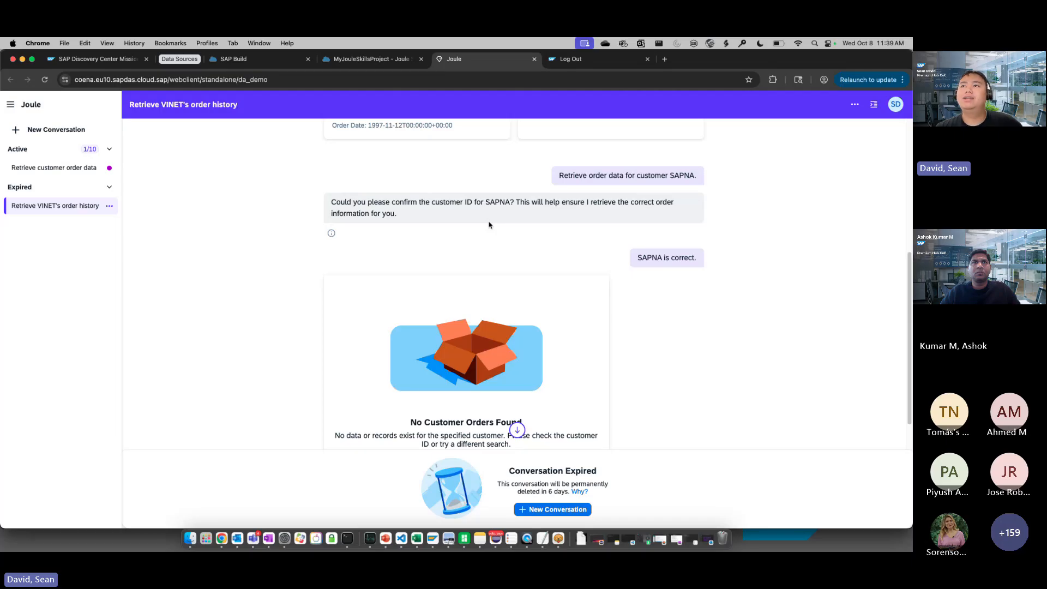
pyautogui.scroll(-1, 493, 217)
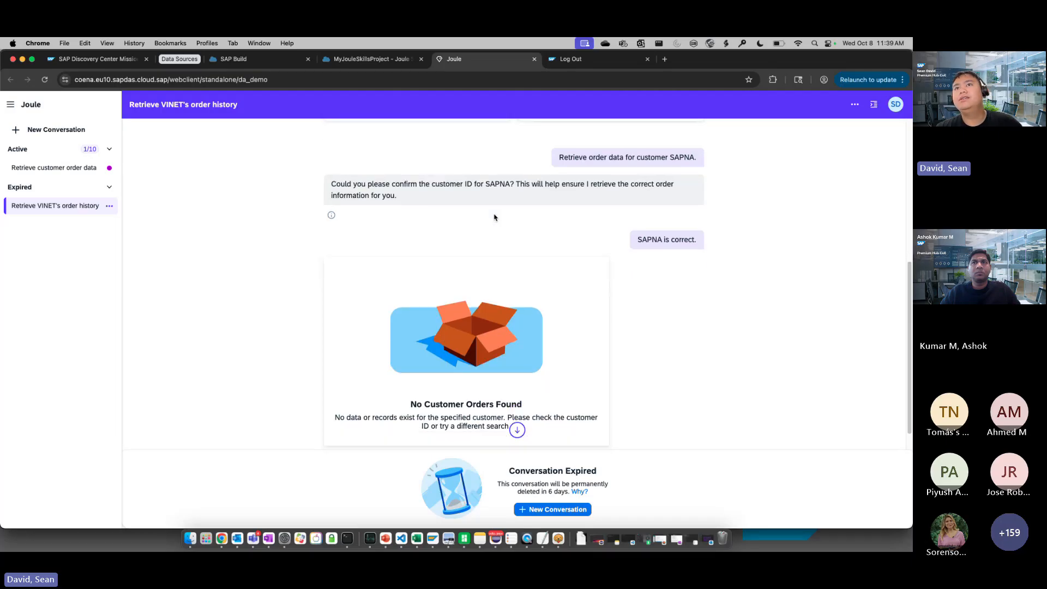
pyautogui.scroll(-1, 686, 249)
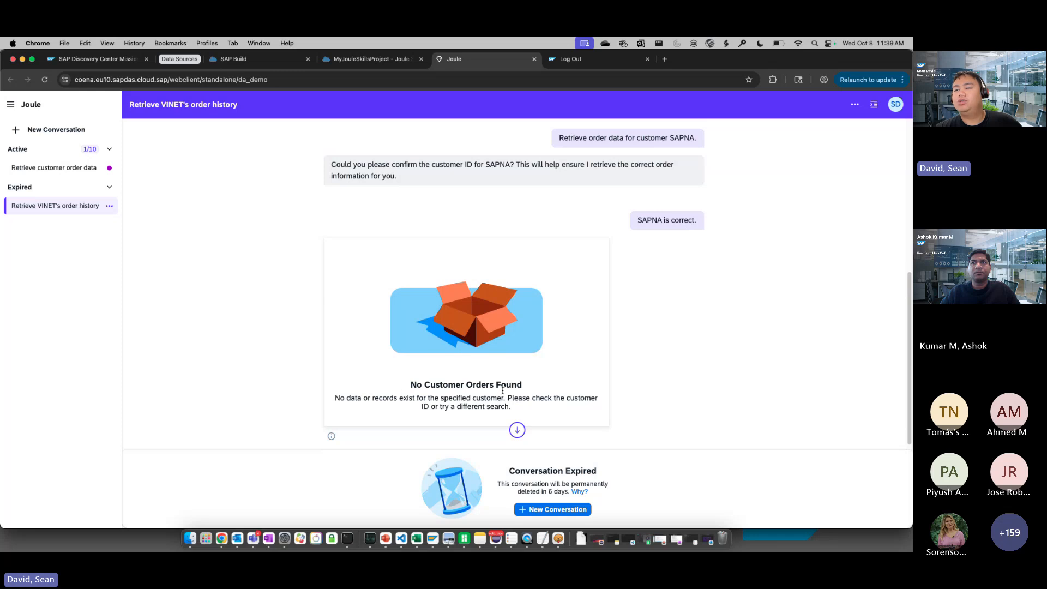
pyautogui.click(59, 170)
pyautogui.click(73, 205)
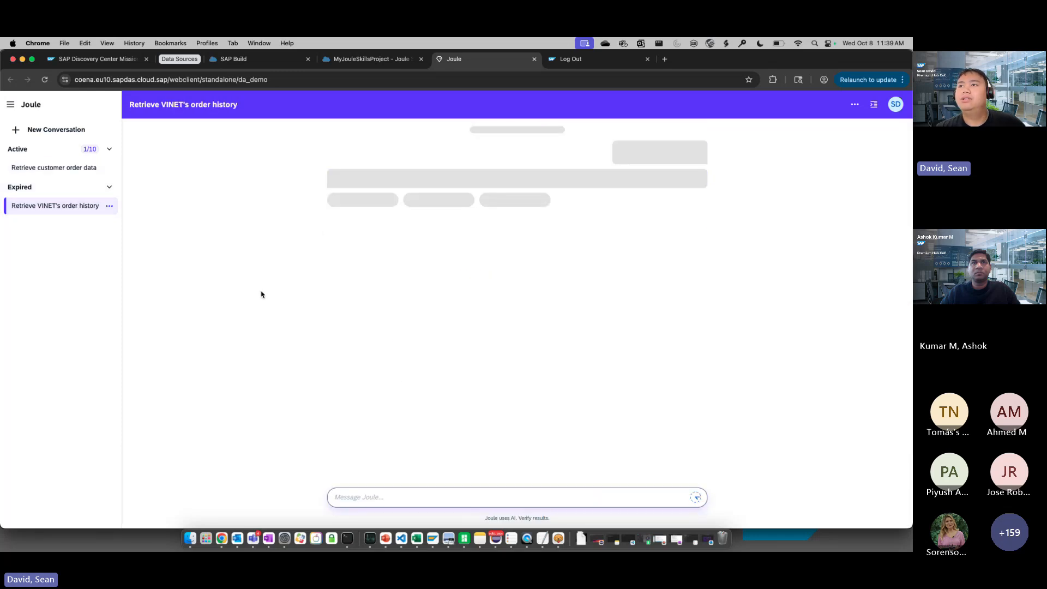
# Switch to MyJouleSkillsProject and select the shared Joule environment as the deployment target
pyautogui.hotkey('ctrl', 'shift', 'Tab')
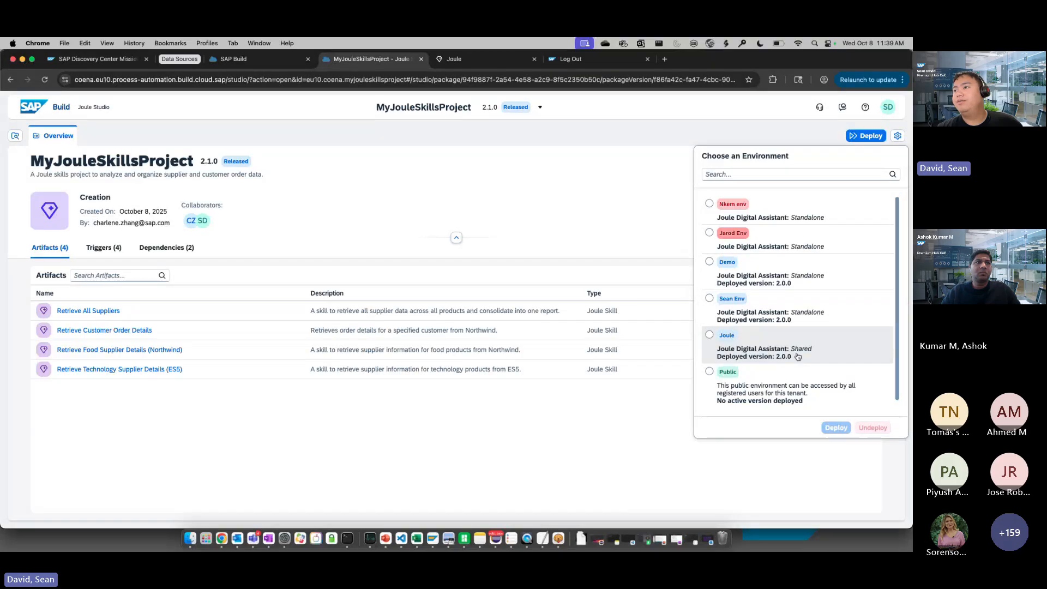
pyautogui.click(740, 349)
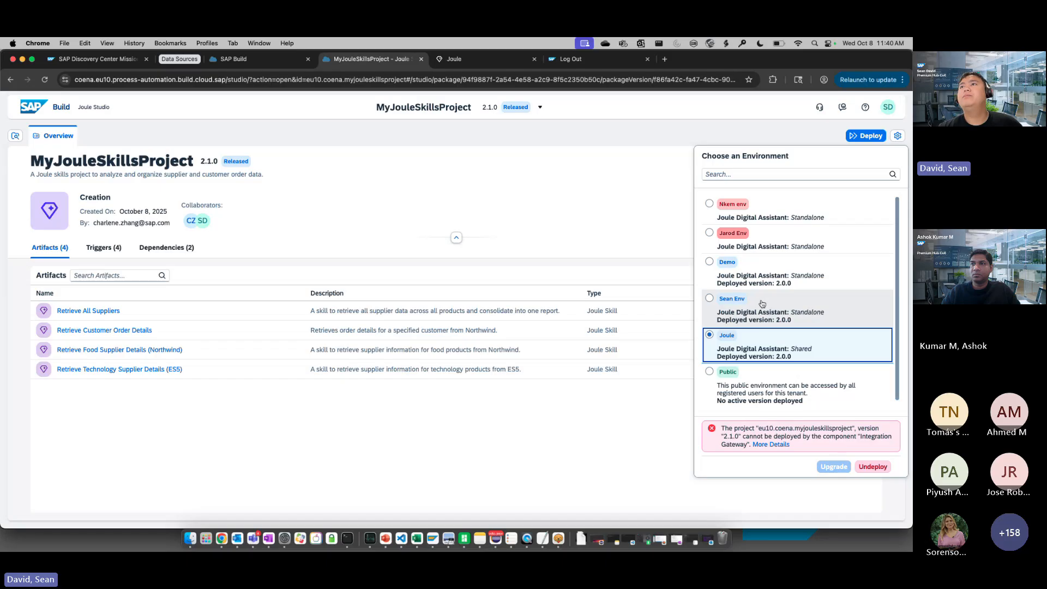
# Sign back in to SAP Build Work Zone, entering the account e-mail and password
pyautogui.click(594, 62)
pyautogui.click(455, 362)
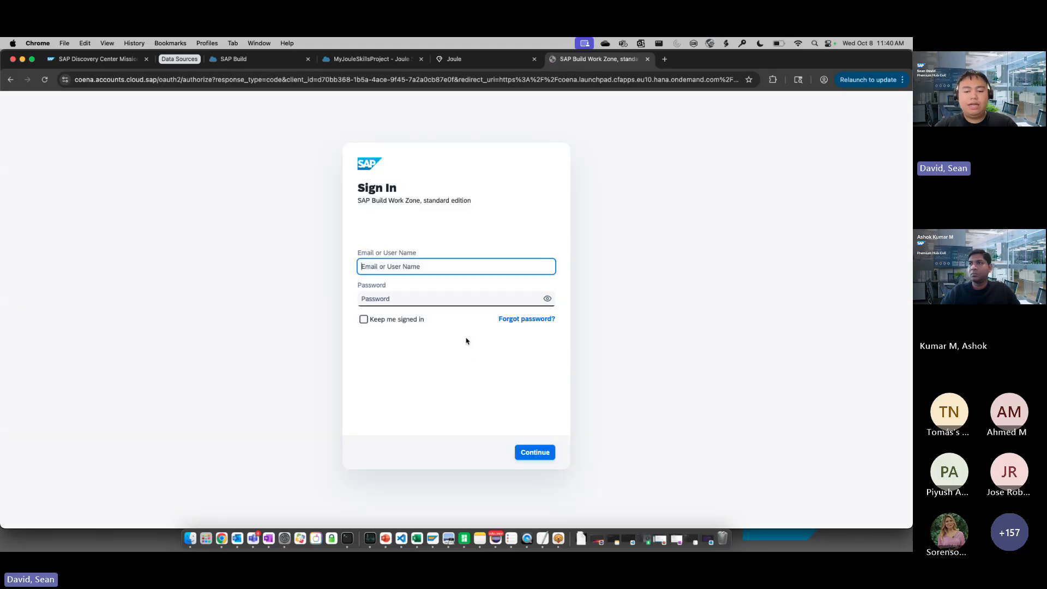
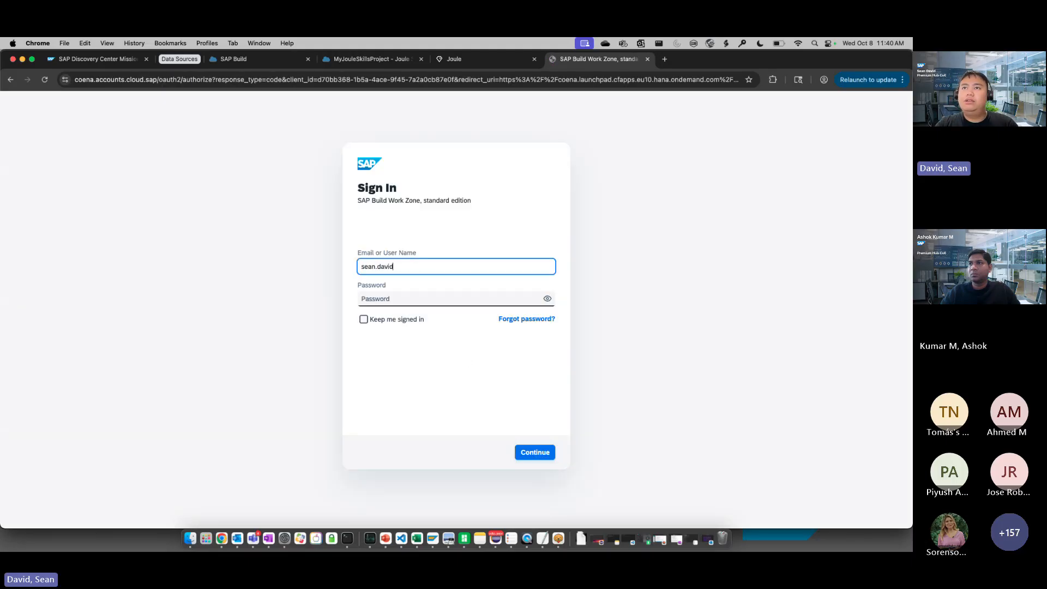
pyautogui.press('Tab')
pyautogui.write('***')
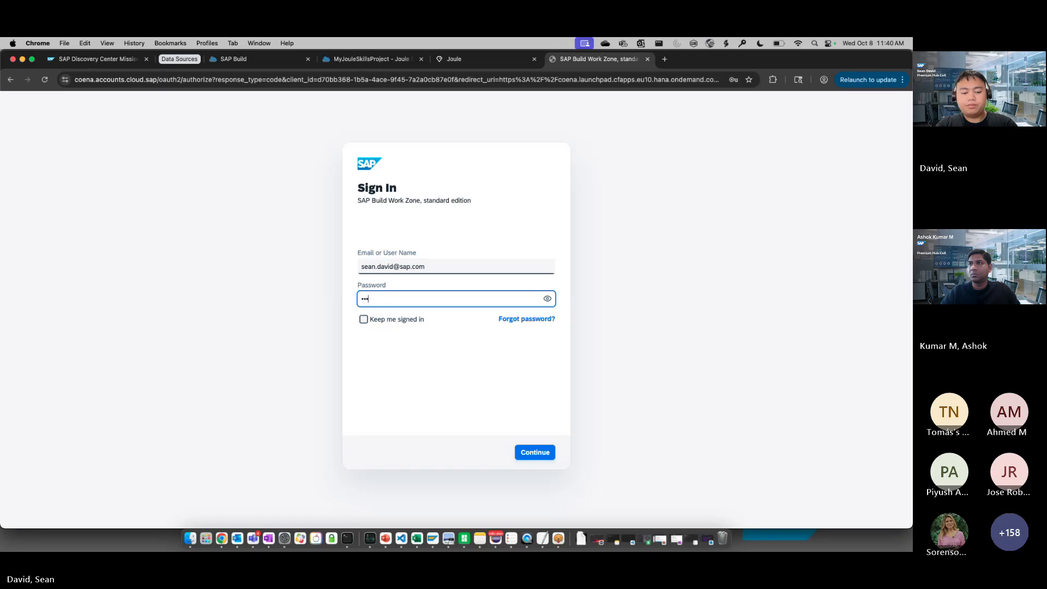
pyautogui.write('********')
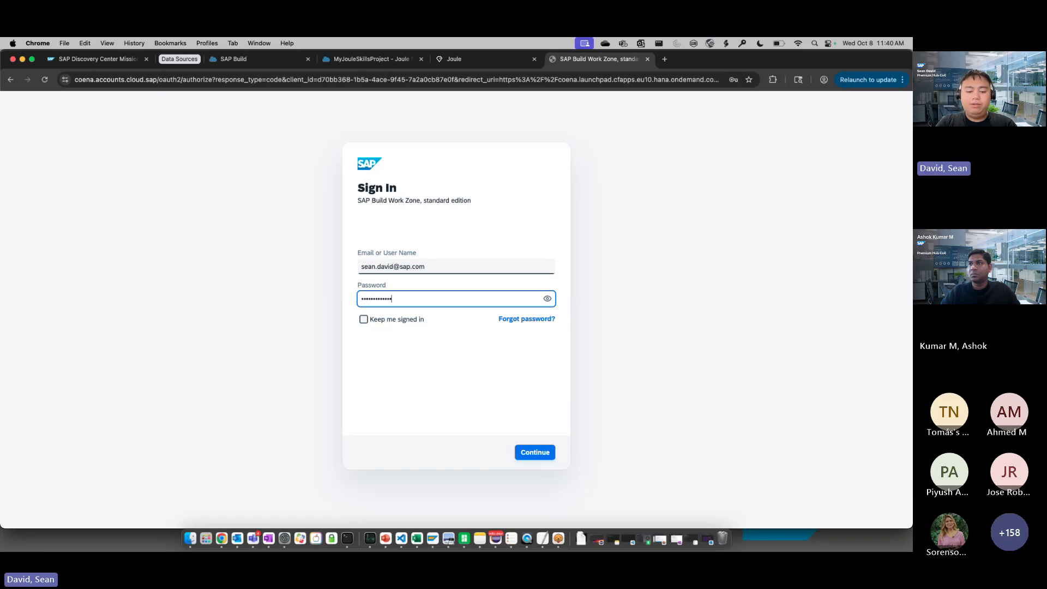
pyautogui.write('***')
pyautogui.press('Return')
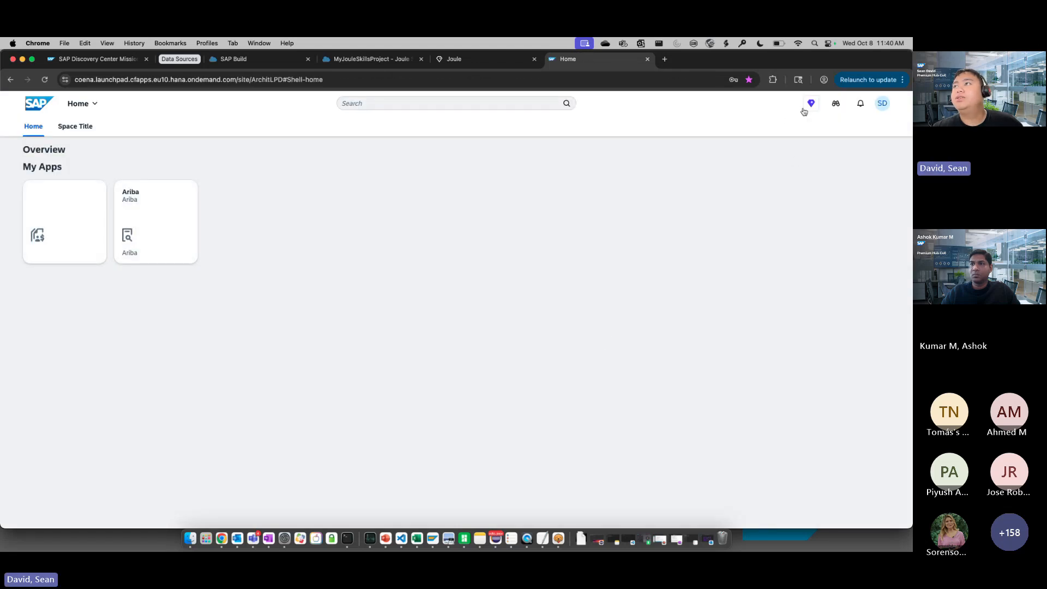
# Open Joule in Work Zone, copy the earlier customer order data request, and send it in a new conversation
pyautogui.click(810, 109)
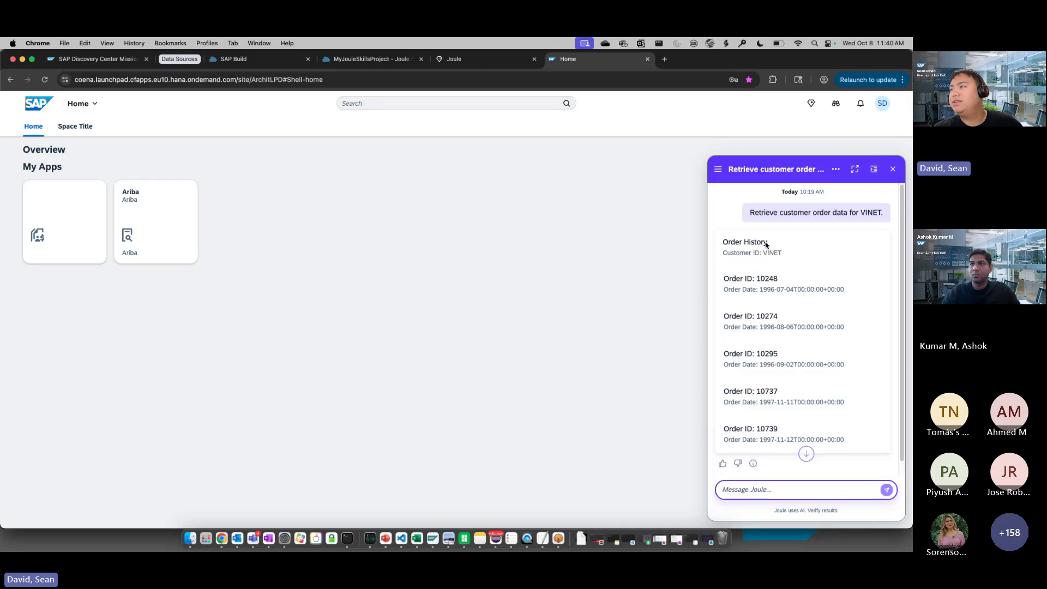
pyautogui.moveTo(747, 214); pyautogui.dragTo(859, 214)
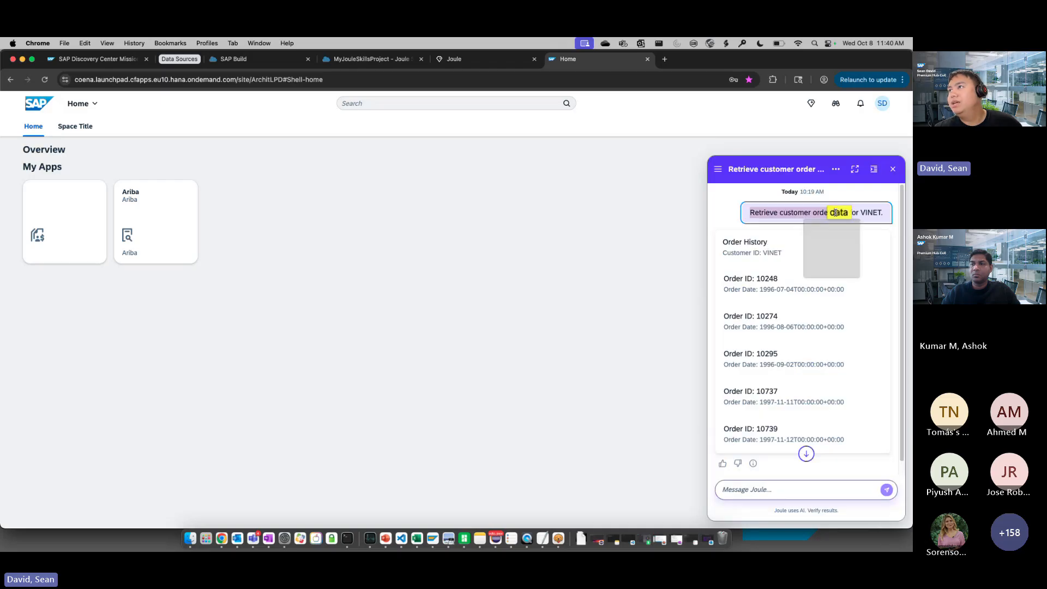
pyautogui.click(875, 208)
pyautogui.moveTo(885, 214); pyautogui.dragTo(750, 211)
pyautogui.press('super+c')
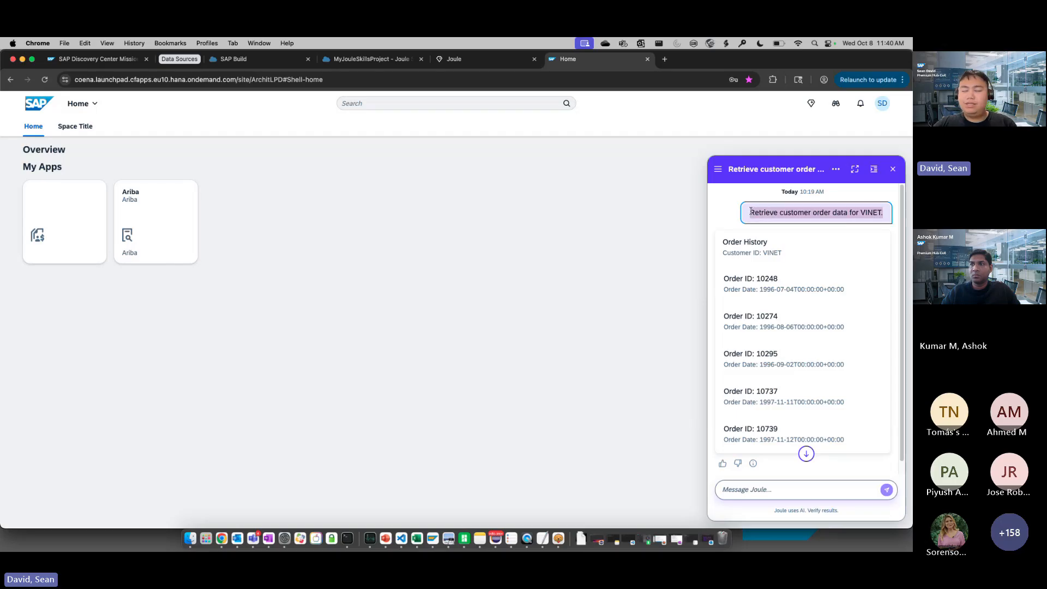
pyautogui.click(718, 169)
pyautogui.click(742, 195)
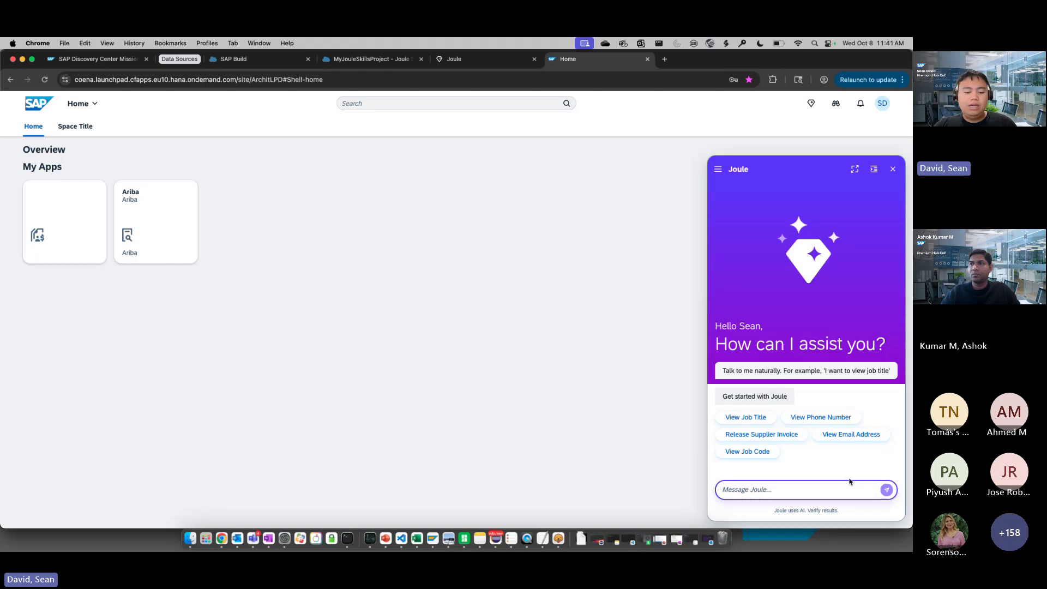
pyautogui.press('super+v')
pyautogui.click(885, 489)
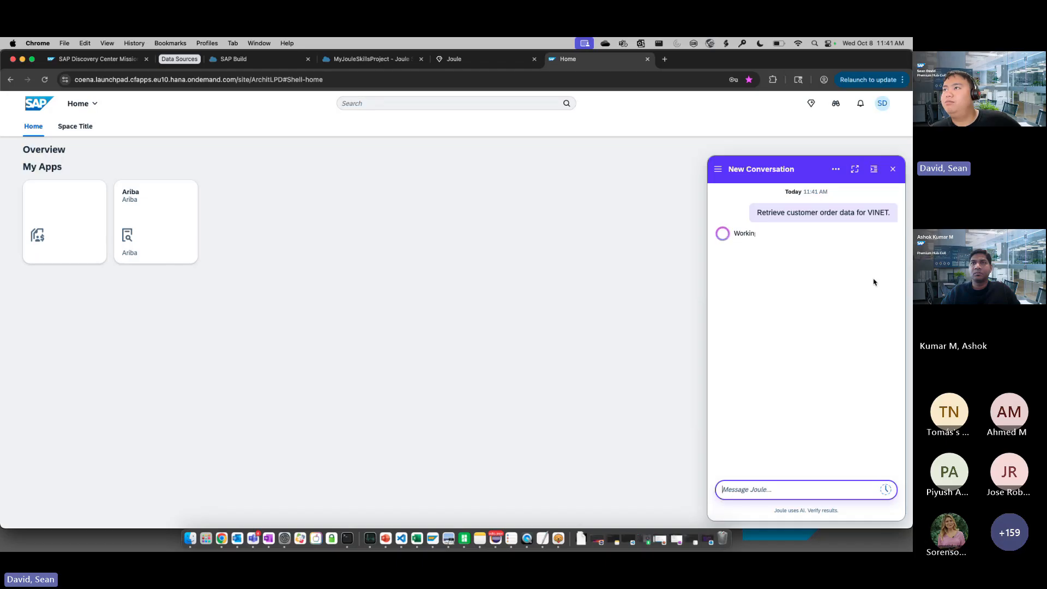
# Open the request logs and examine the entries for the configured timeout, the request preparation and the first skipped action group
pyautogui.click(873, 170)
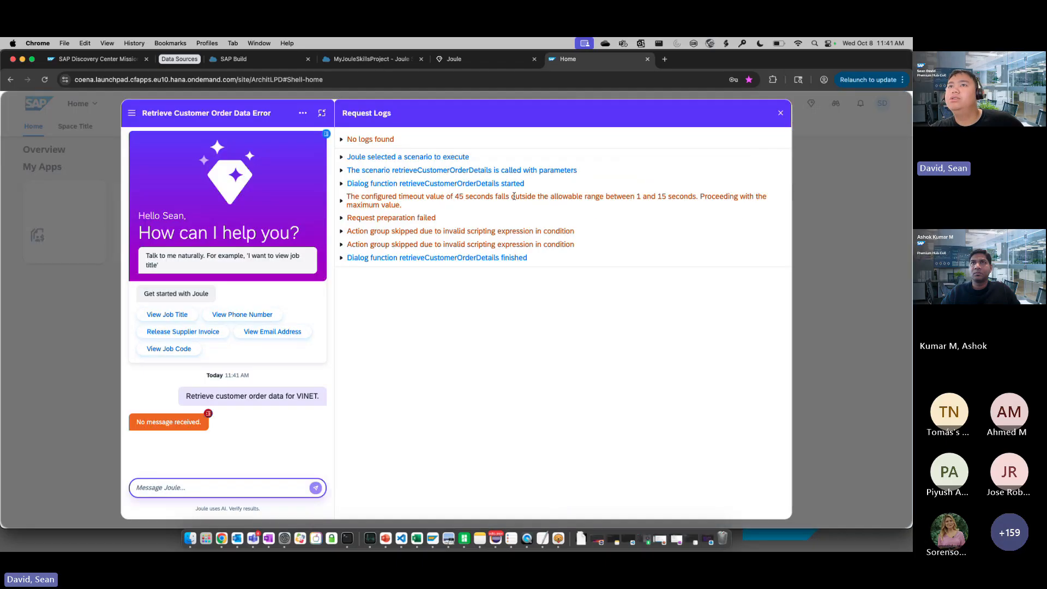
pyautogui.click(342, 202)
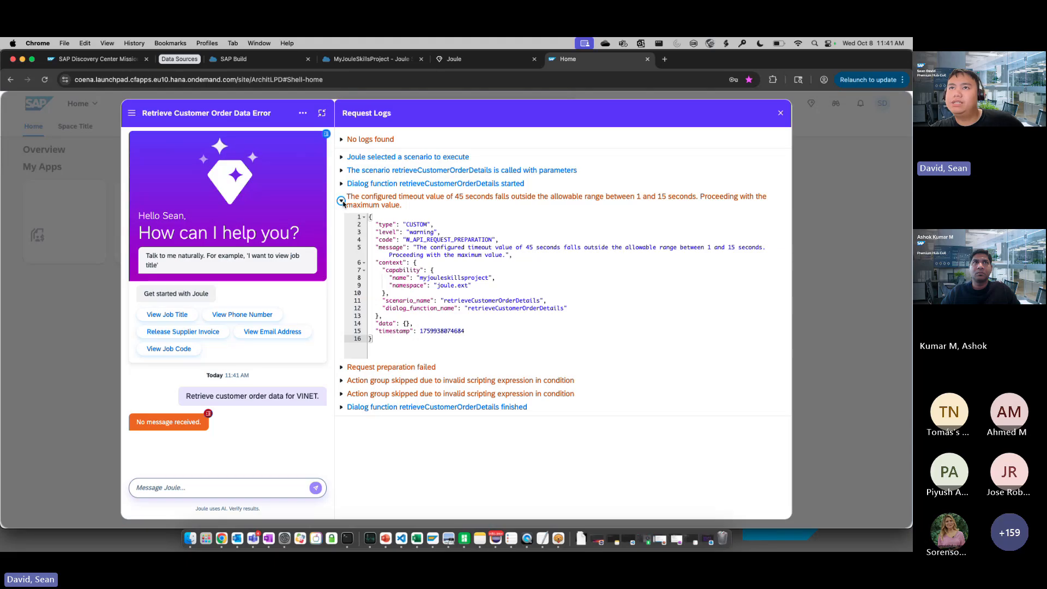
pyautogui.click(342, 202)
pyautogui.click(342, 217)
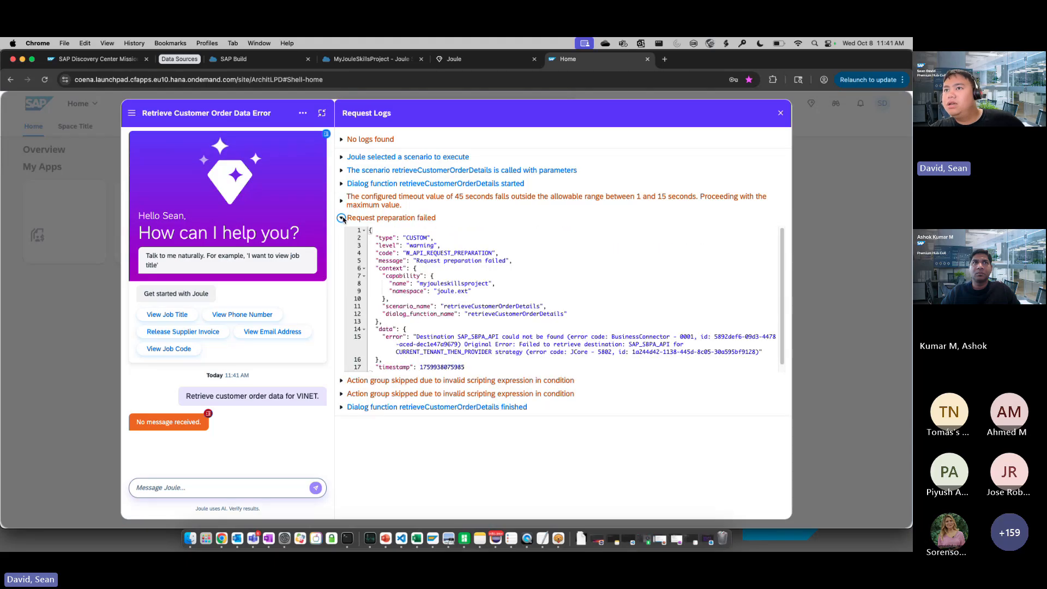
pyautogui.click(342, 217)
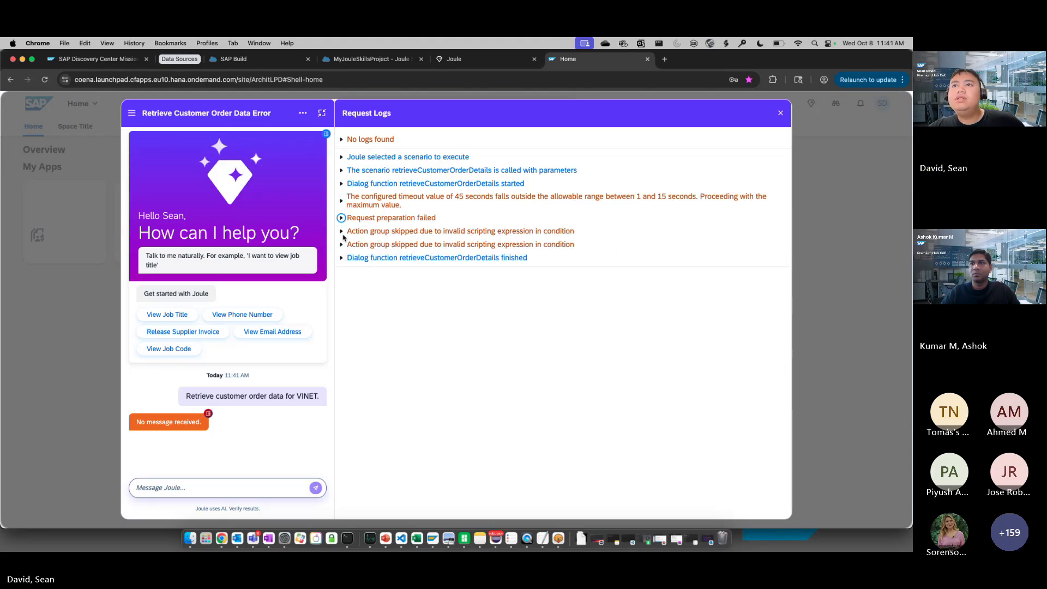
pyautogui.click(341, 231)
pyautogui.click(341, 232)
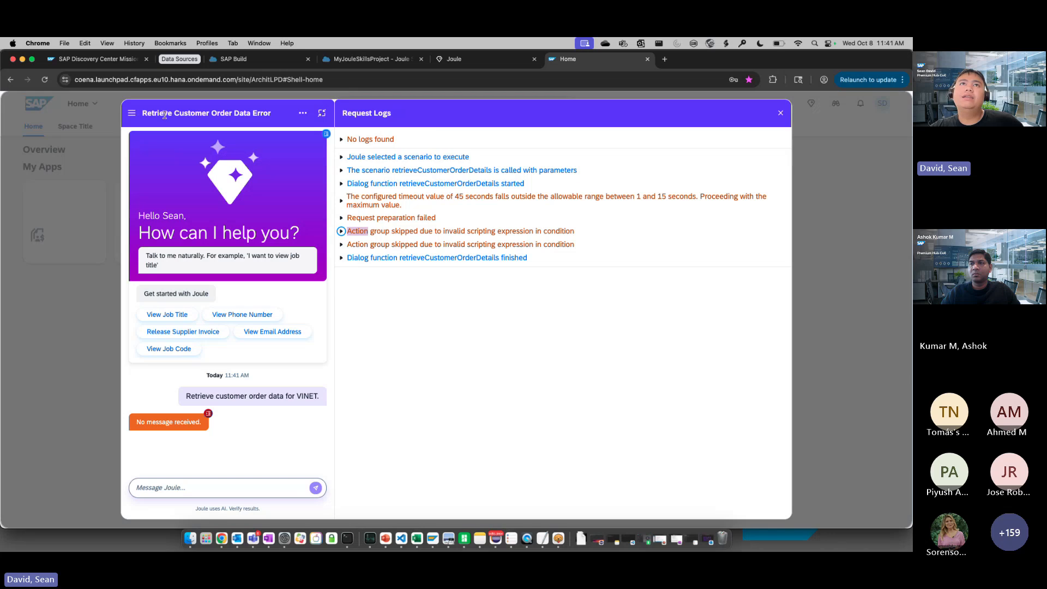
# Open the expired customer order history conversation, view the second order's details, and return to the conversation
pyautogui.click(132, 113)
pyautogui.click(176, 234)
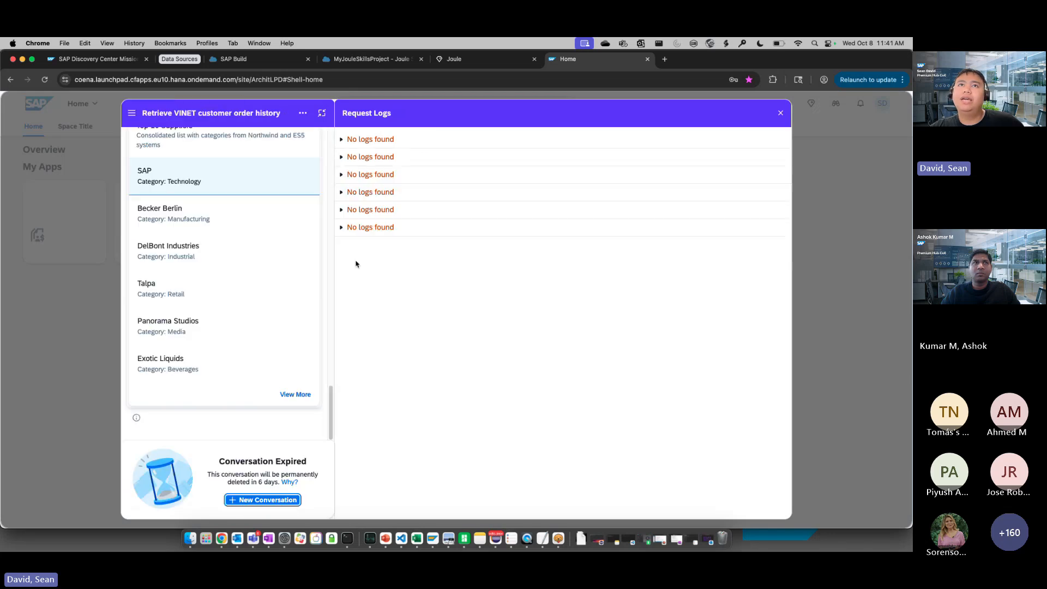
pyautogui.scroll(10, 224, 234)
pyautogui.scroll(5, 235, 238)
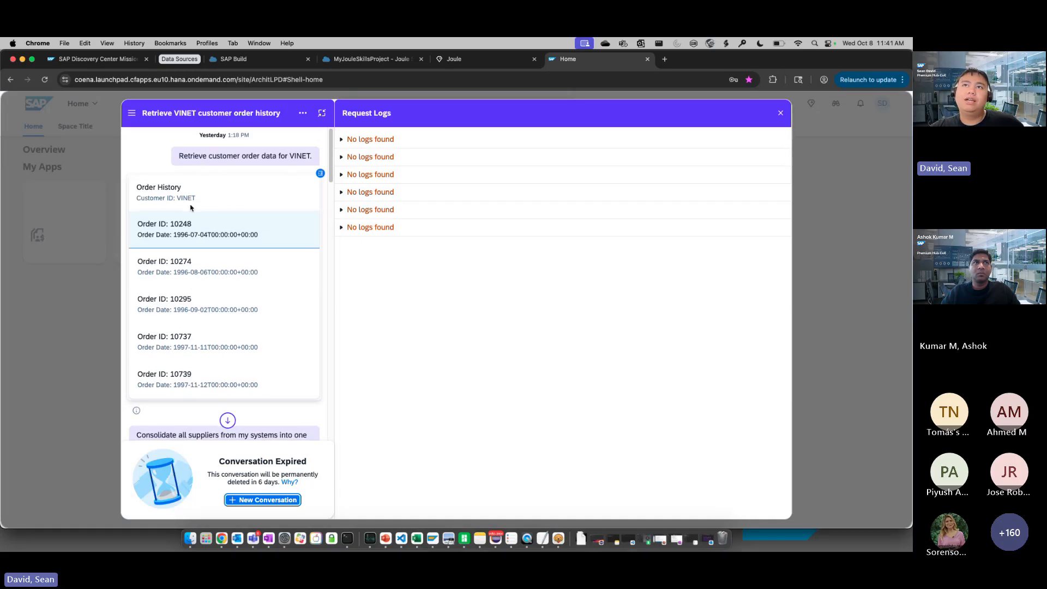
pyautogui.scroll(-1, 212, 221)
pyautogui.click(213, 234)
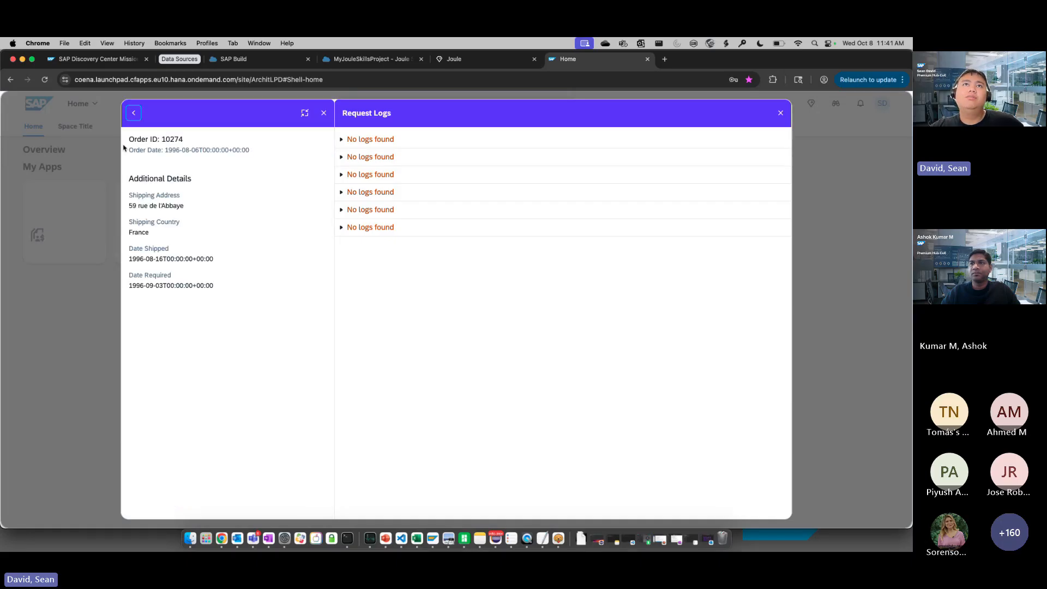
pyautogui.click(134, 113)
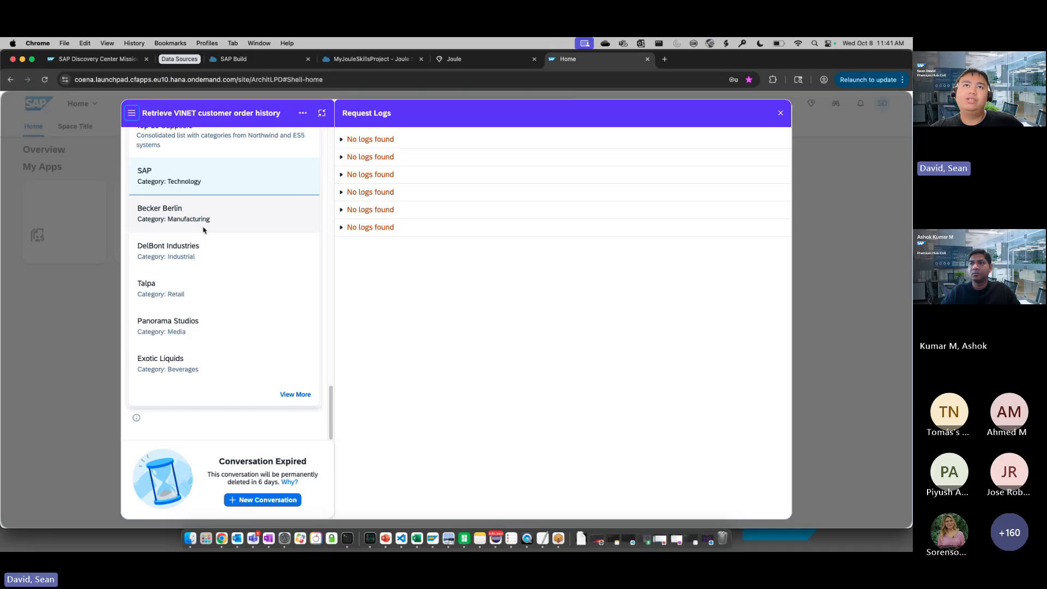
# Examine the conversation's supplier consolidation requests and the Top 10 Suppliers list with its categories
pyautogui.scroll(10, 213, 240)
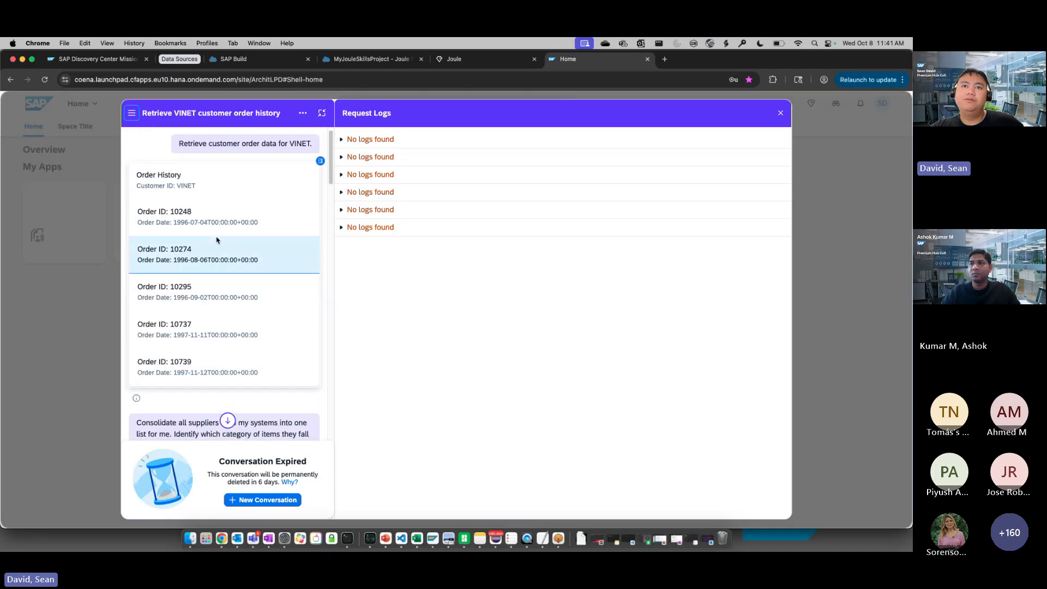
pyautogui.scroll(-2, 182, 298)
pyautogui.scroll(-10, 183, 298)
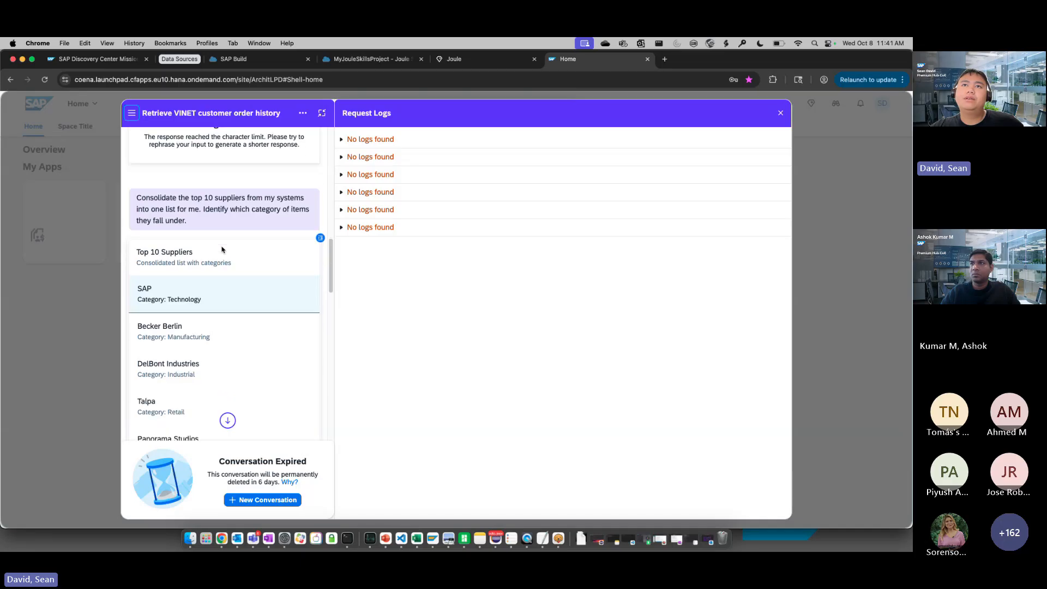
pyautogui.scroll(-4, 163, 229)
pyautogui.scroll(3, 221, 220)
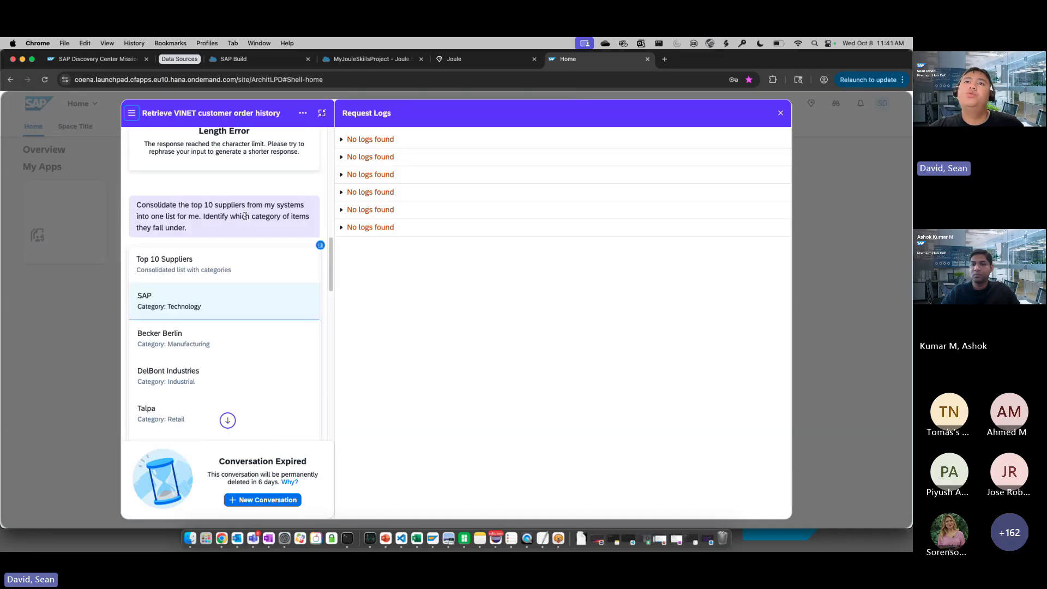
pyautogui.scroll(-1, 230, 229)
pyautogui.scroll(-1, 232, 230)
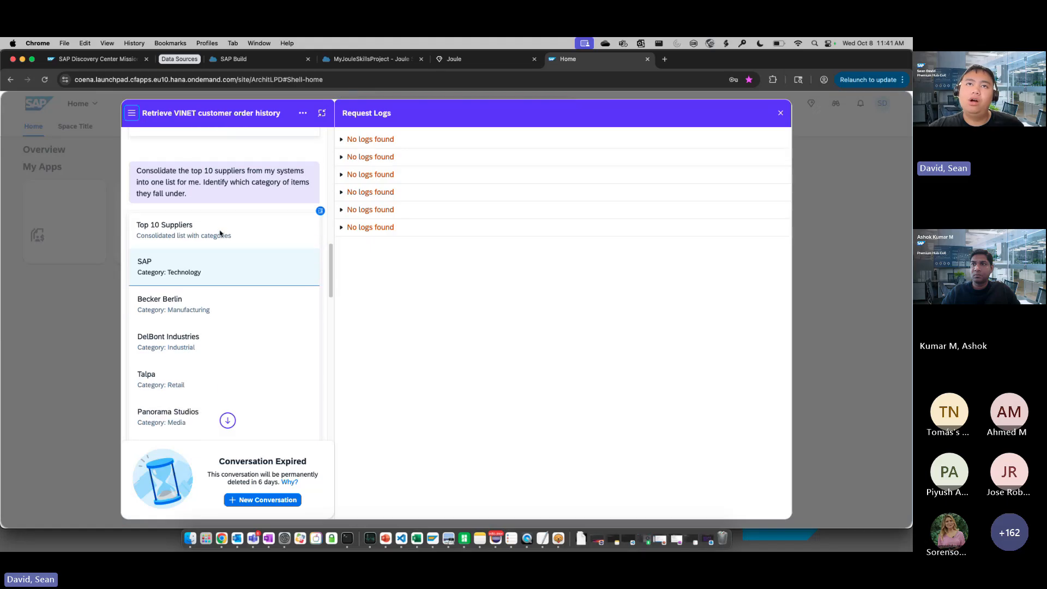
pyautogui.scroll(-3, 207, 235)
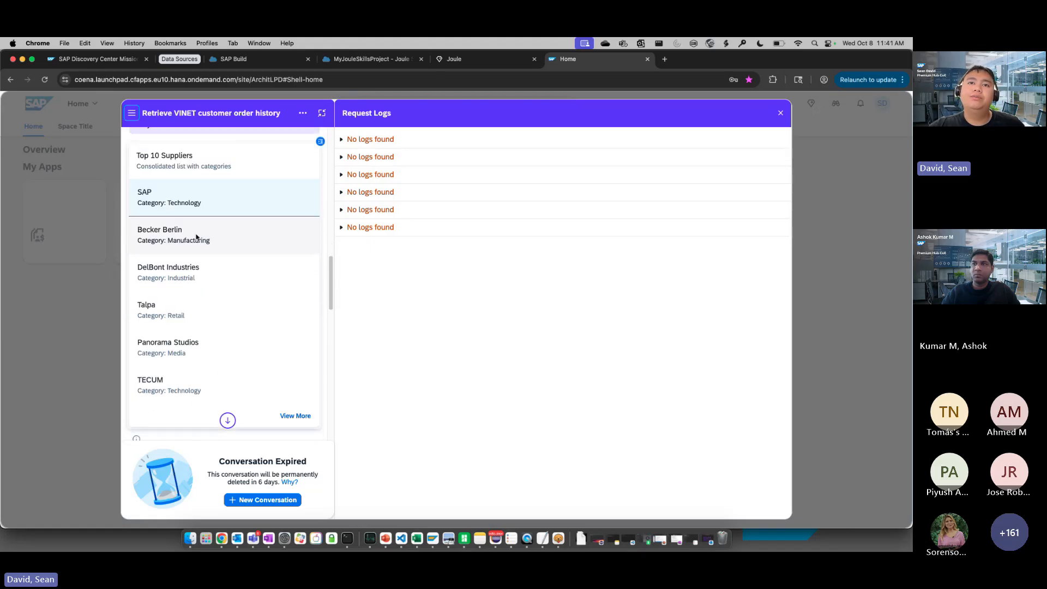
# Close the request logs and examine the follow-up requests about including Northwind and ES5 suppliers in the expired conversation
pyautogui.scroll(-5, 202, 273)
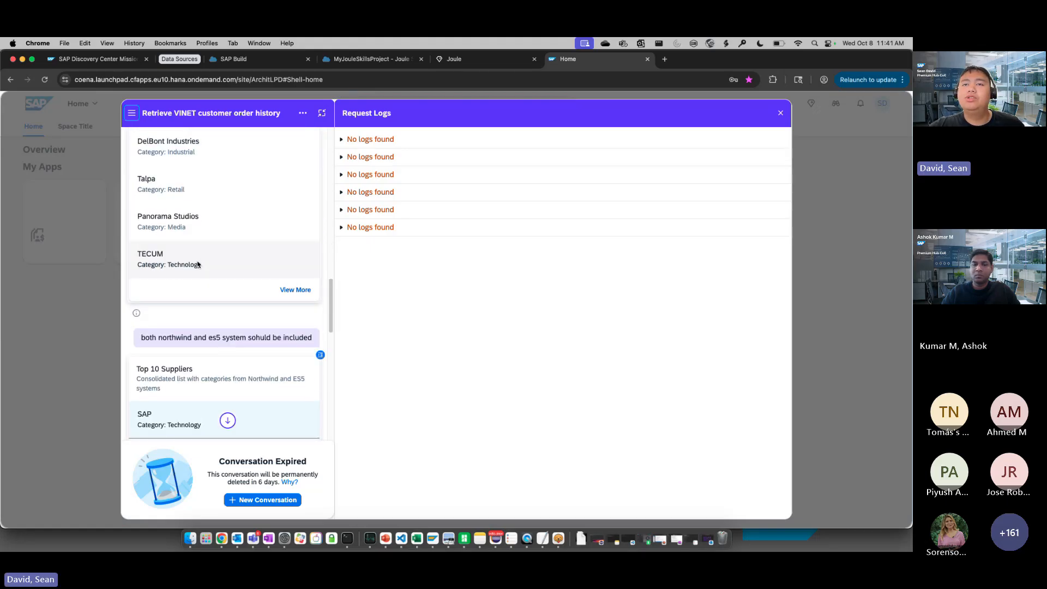
pyautogui.scroll(-9, 196, 264)
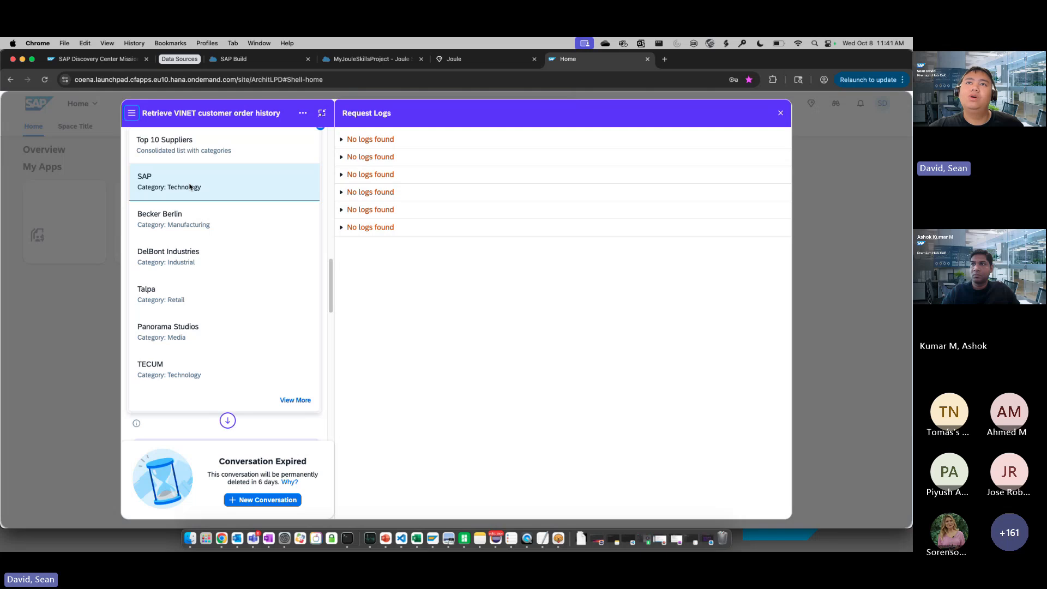
pyautogui.scroll(-1, 191, 185)
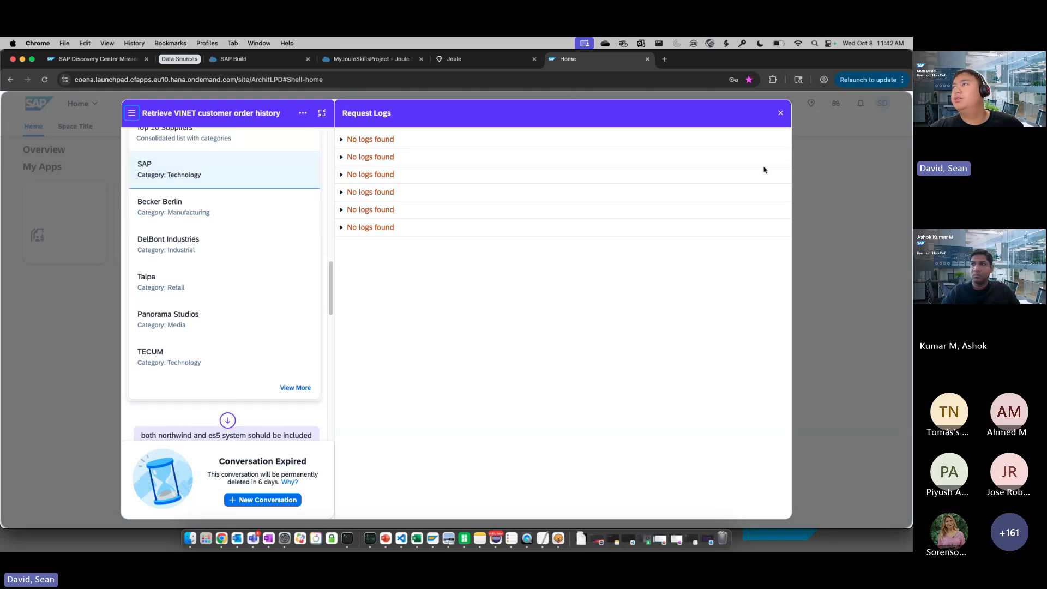
pyautogui.click(783, 116)
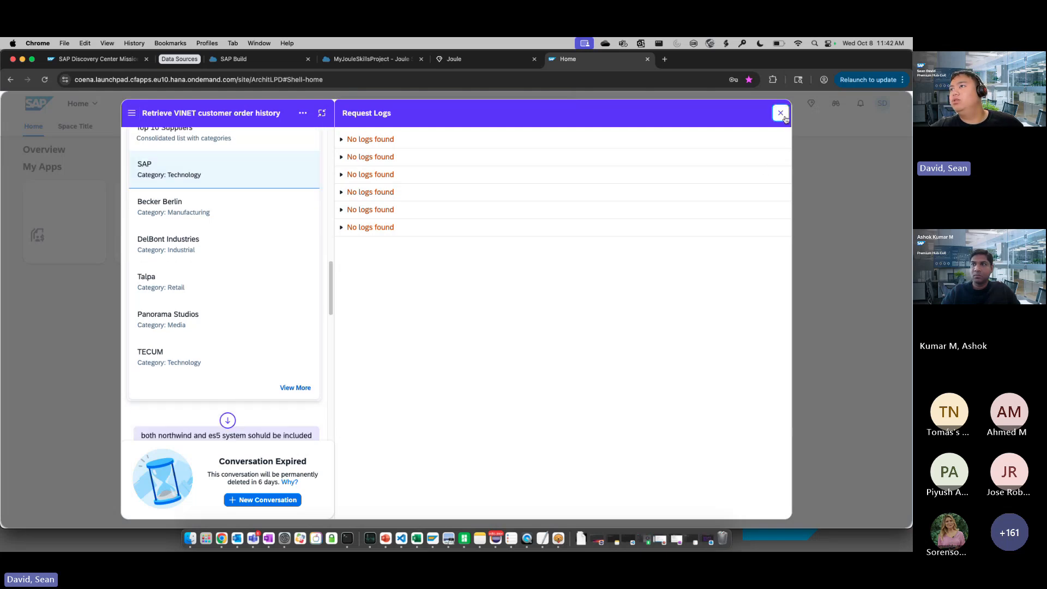
pyautogui.scroll(-3, 818, 311)
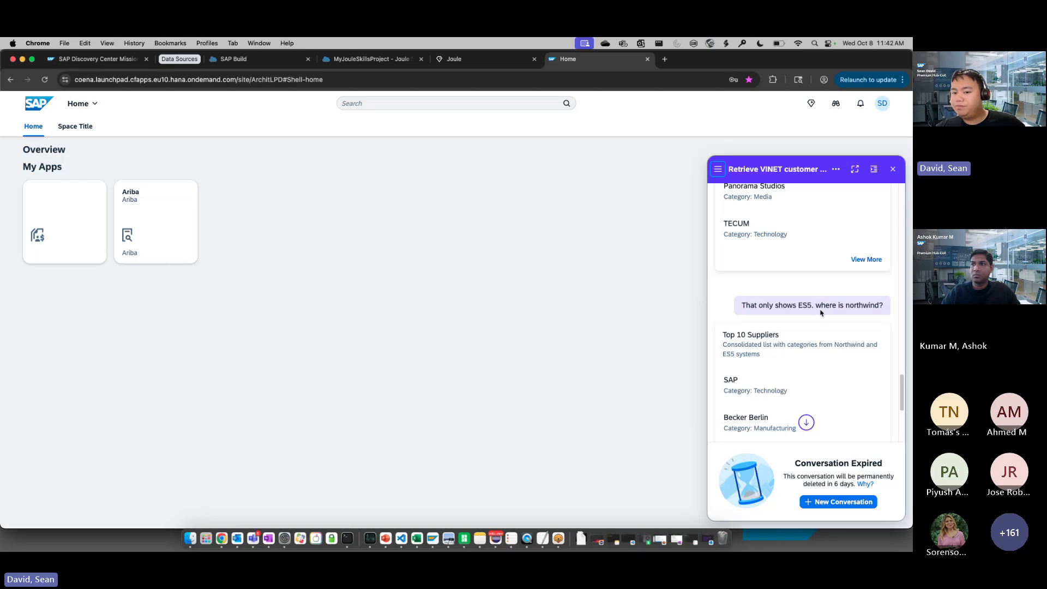
pyautogui.scroll(-2, 833, 344)
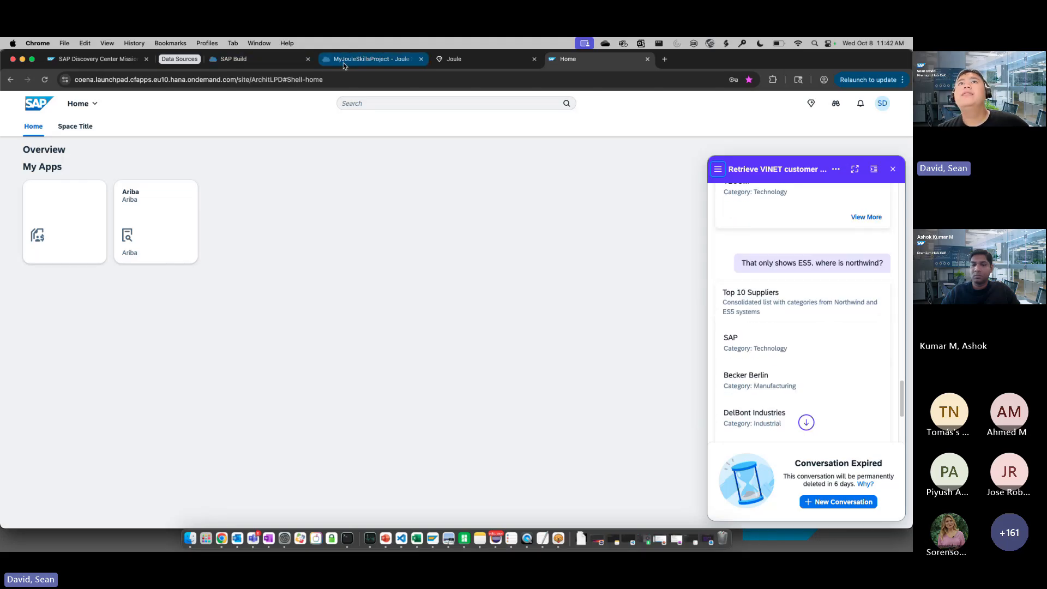
# Switch to the SAP Discovery Center mission, keep the session alive, and review the project board's Develop and Deploy cards
pyautogui.click(120, 58)
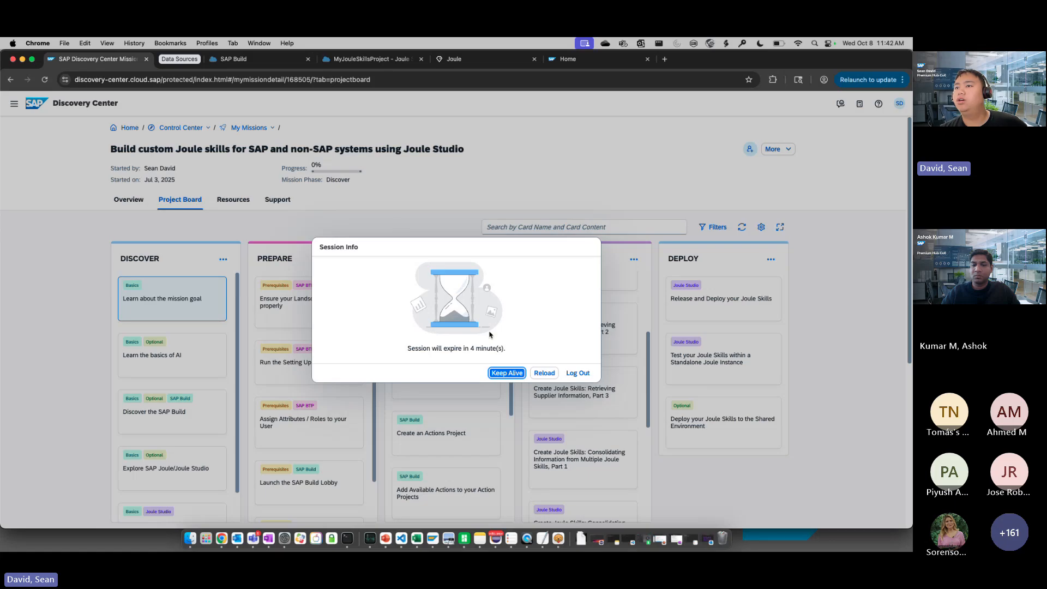
pyautogui.click(509, 374)
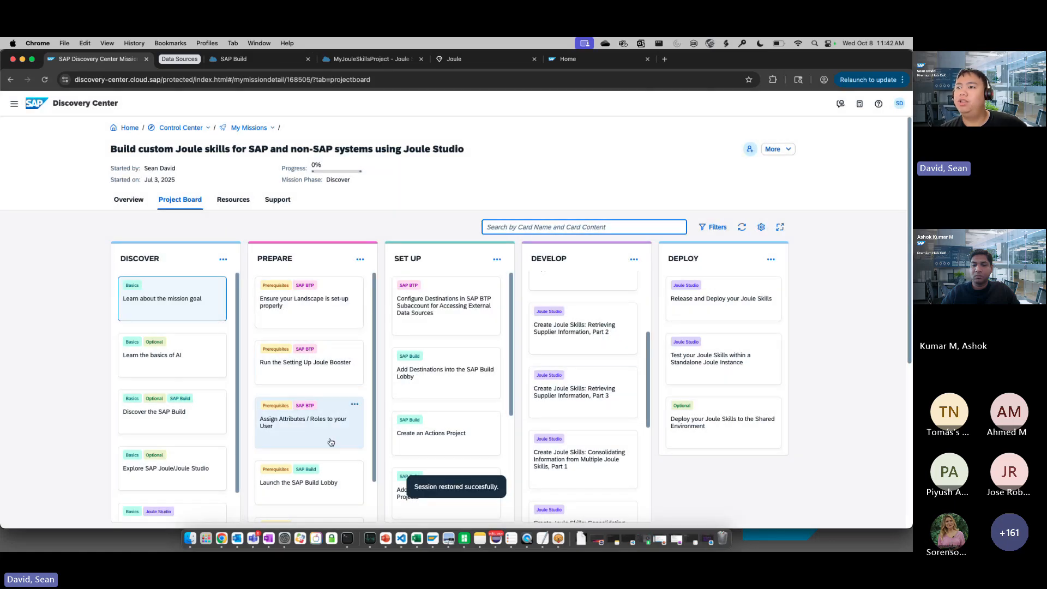
pyautogui.scroll(-2, 596, 385)
pyautogui.scroll(-4, 596, 385)
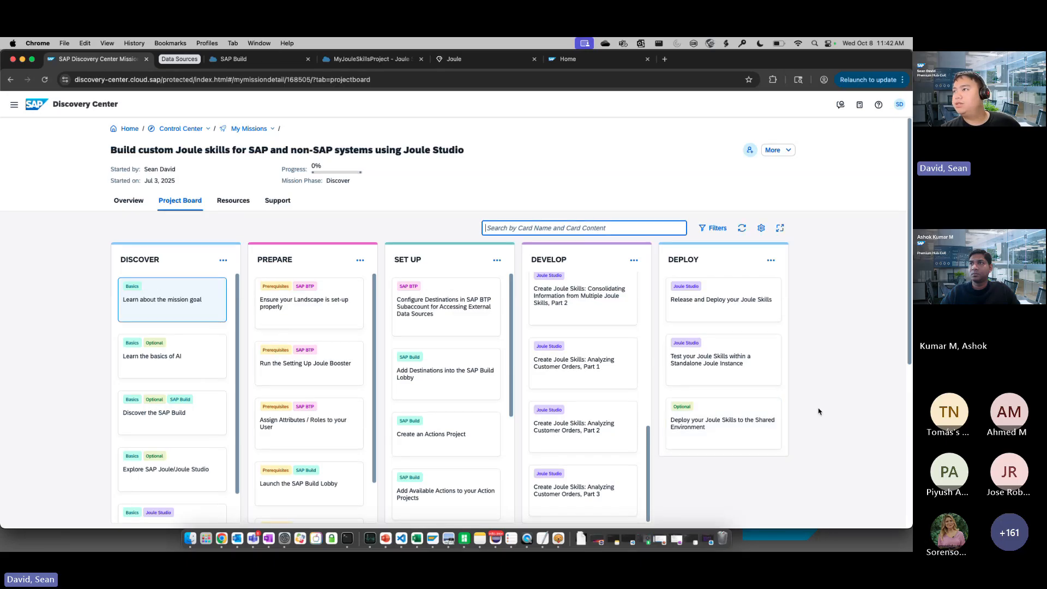
pyautogui.scroll(-3, 819, 412)
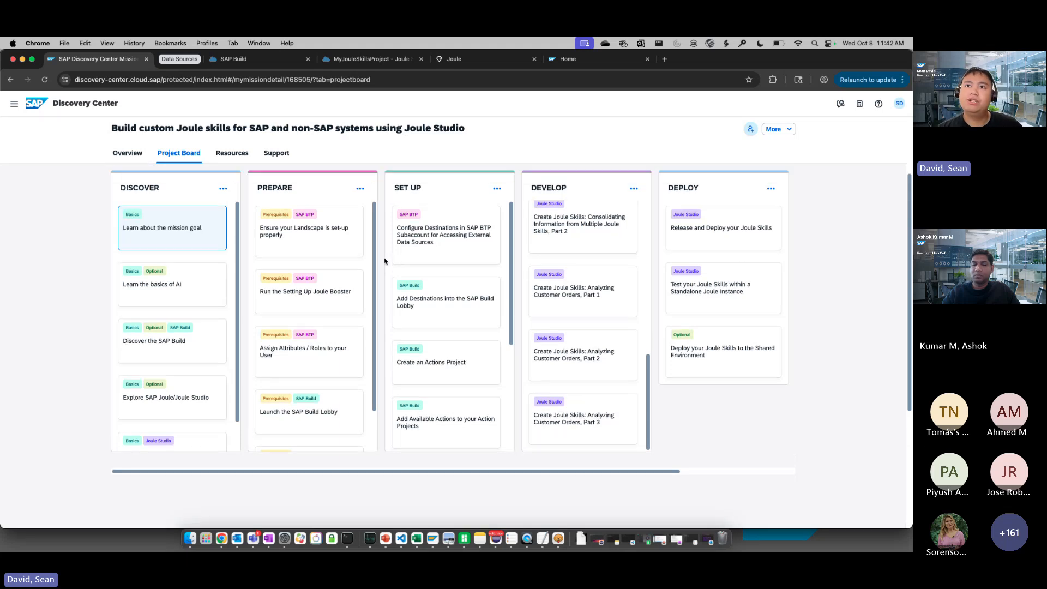
pyautogui.scroll(3, 384, 261)
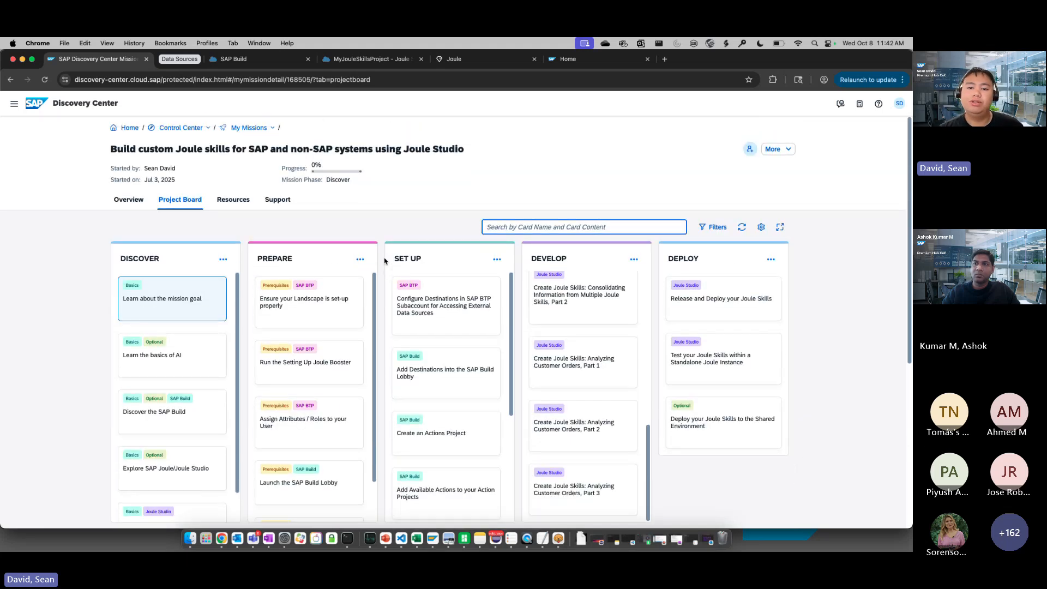